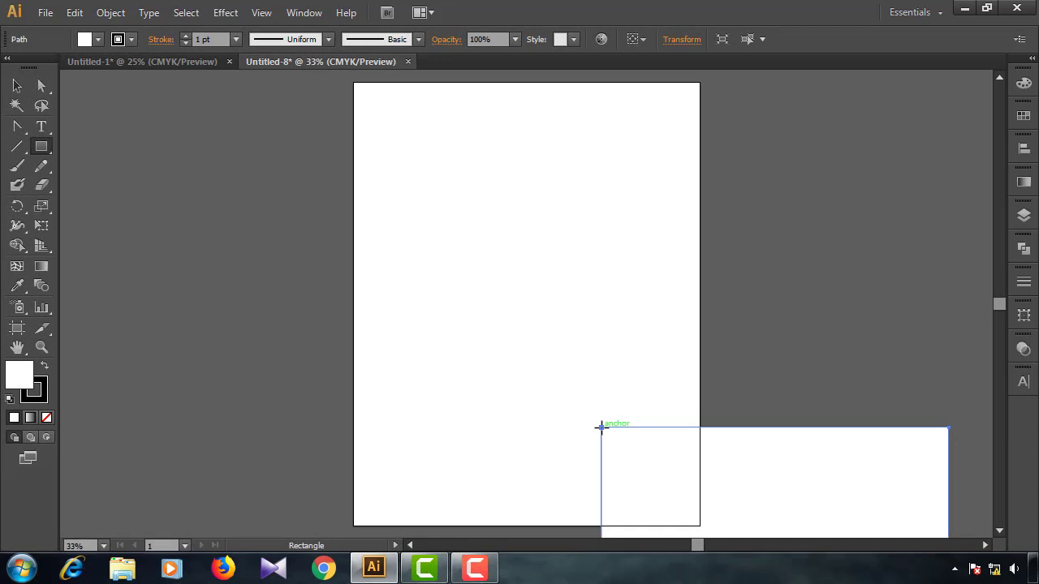
# Align the selected white rectangle to the artboard, centred both horizontally and vertically.
pyautogui.press('v')
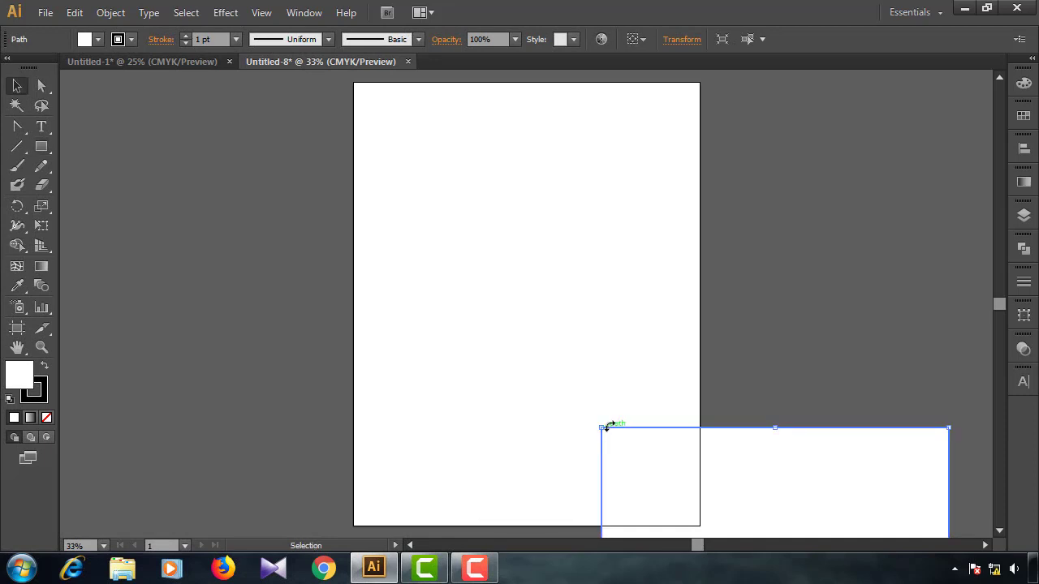
pyautogui.click(1022, 154)
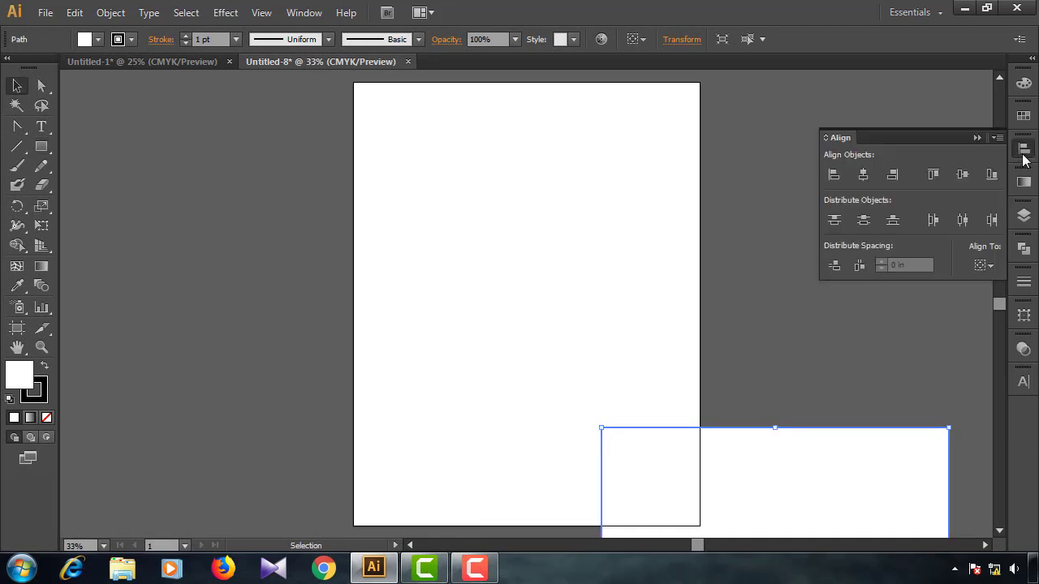
pyautogui.click(985, 266)
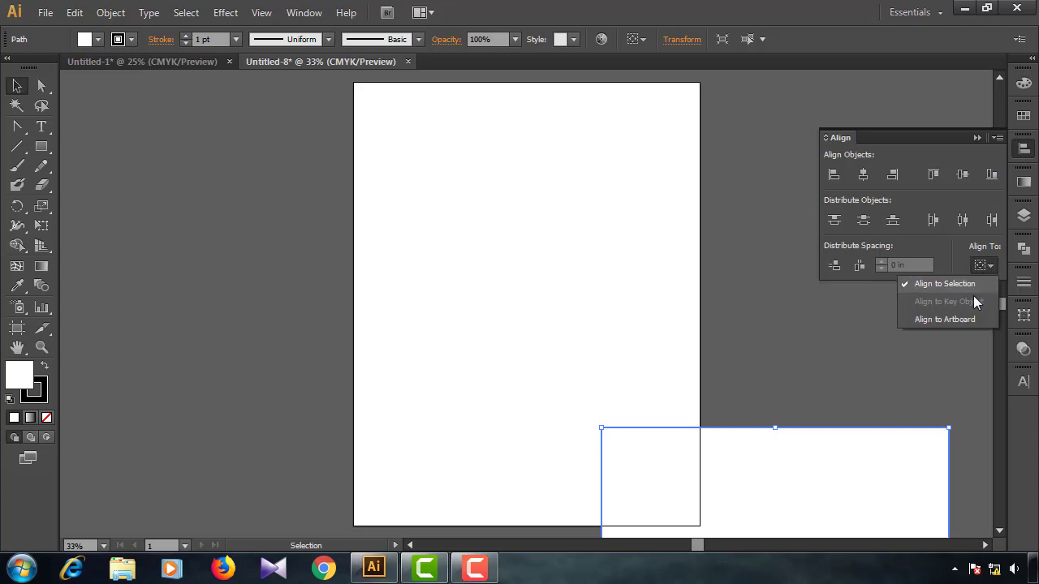
pyautogui.click(967, 322)
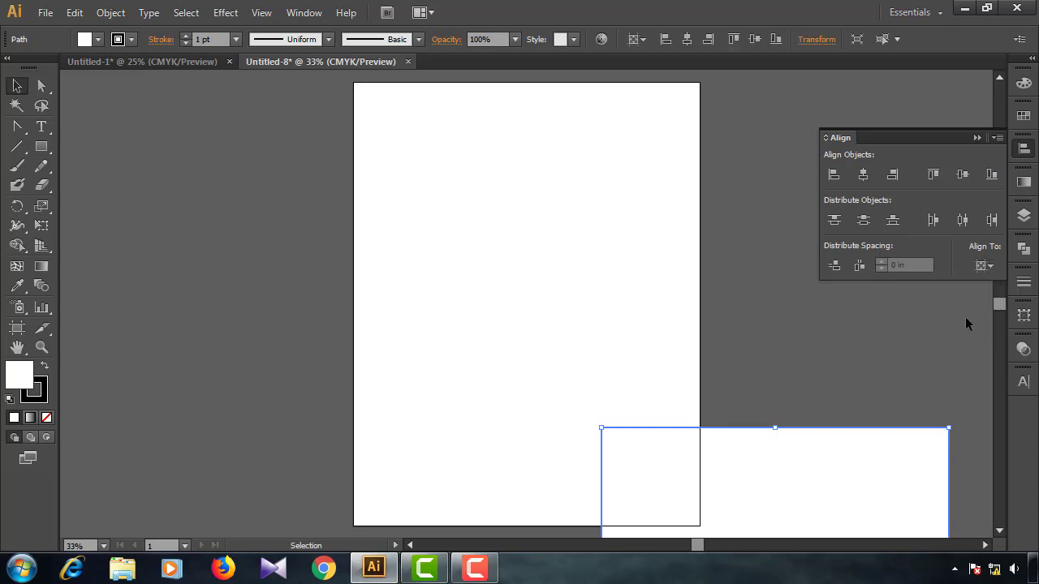
pyautogui.click(863, 174)
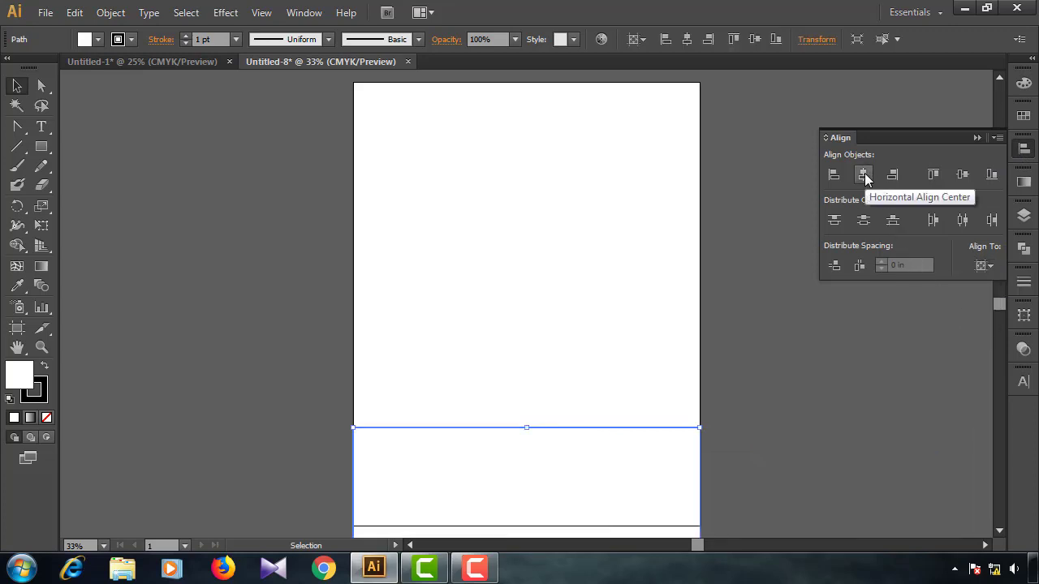
pyautogui.click(962, 173)
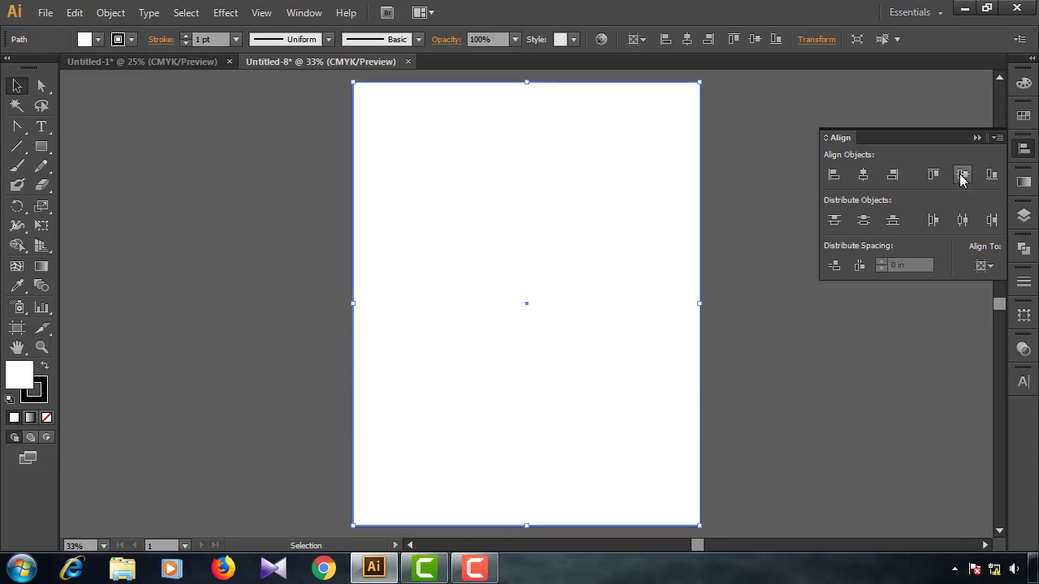
pyautogui.click(974, 139)
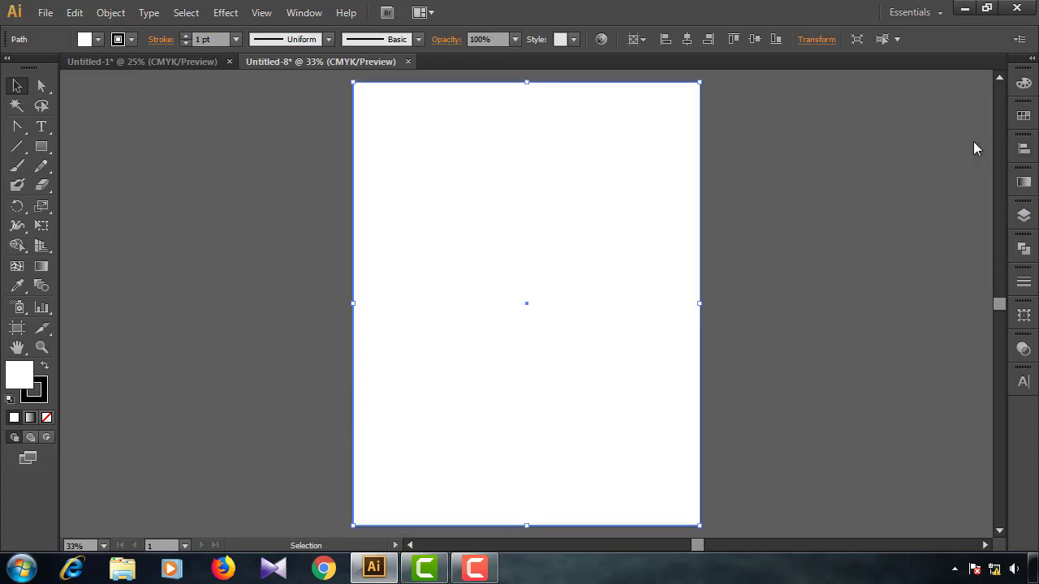
# Remove the page-sized rectangle's stroke and set its fill colour to #faf7d3.
pyautogui.click(44, 390)
pyautogui.click(46, 417)
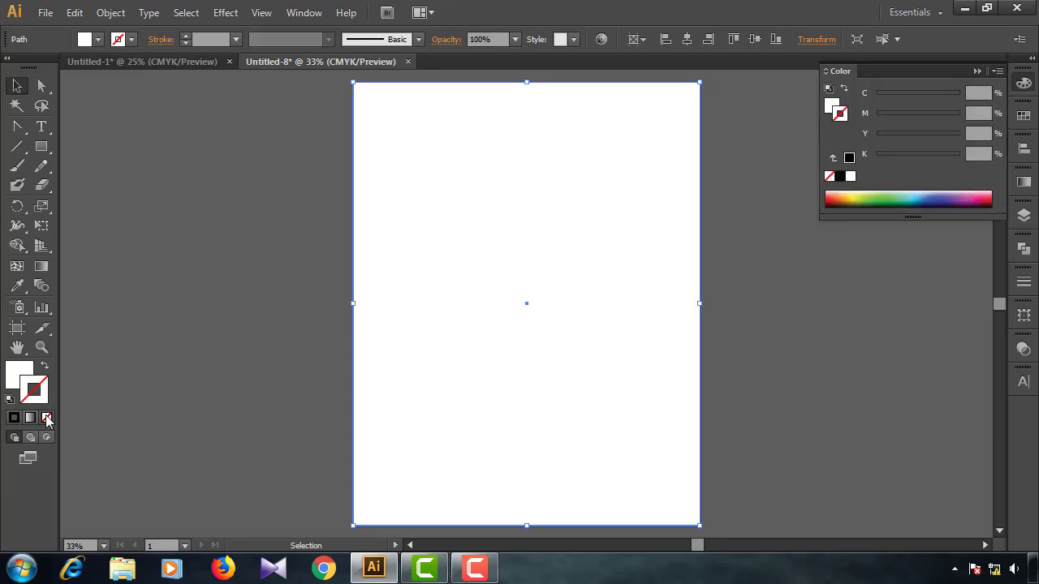
pyautogui.click(21, 377)
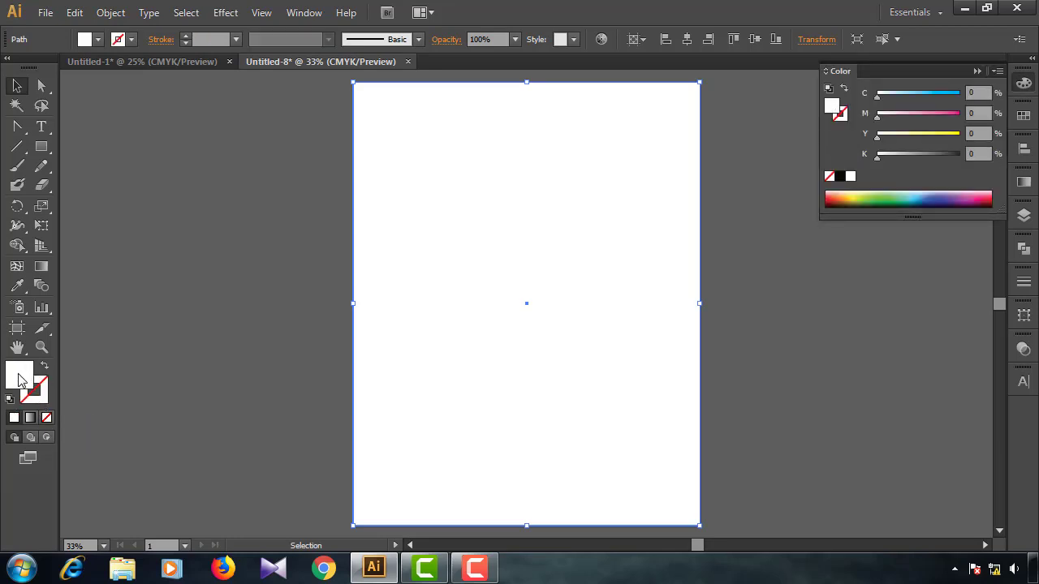
pyautogui.doubleClick(21, 377)
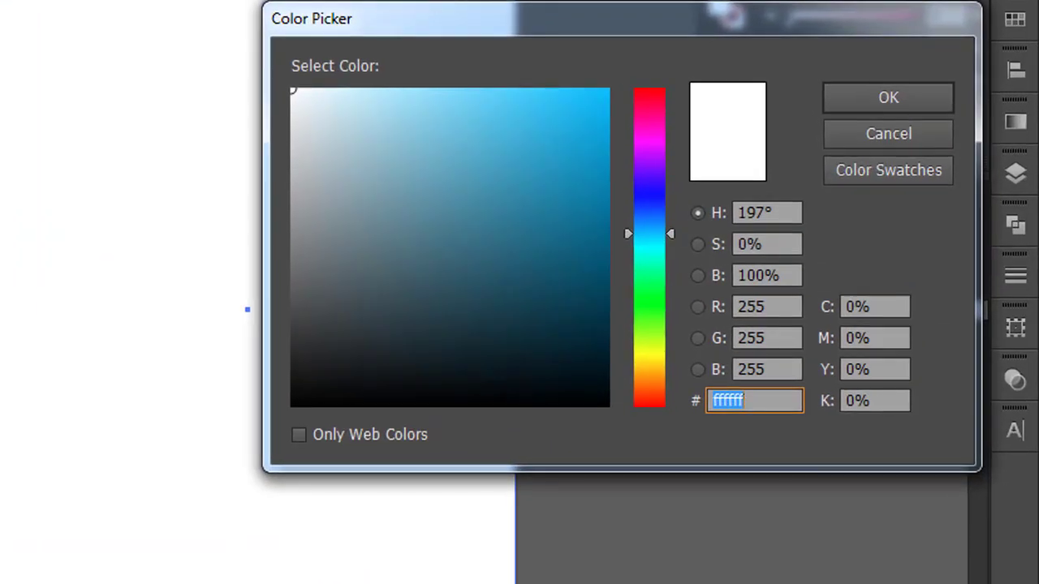
pyautogui.write('faf')
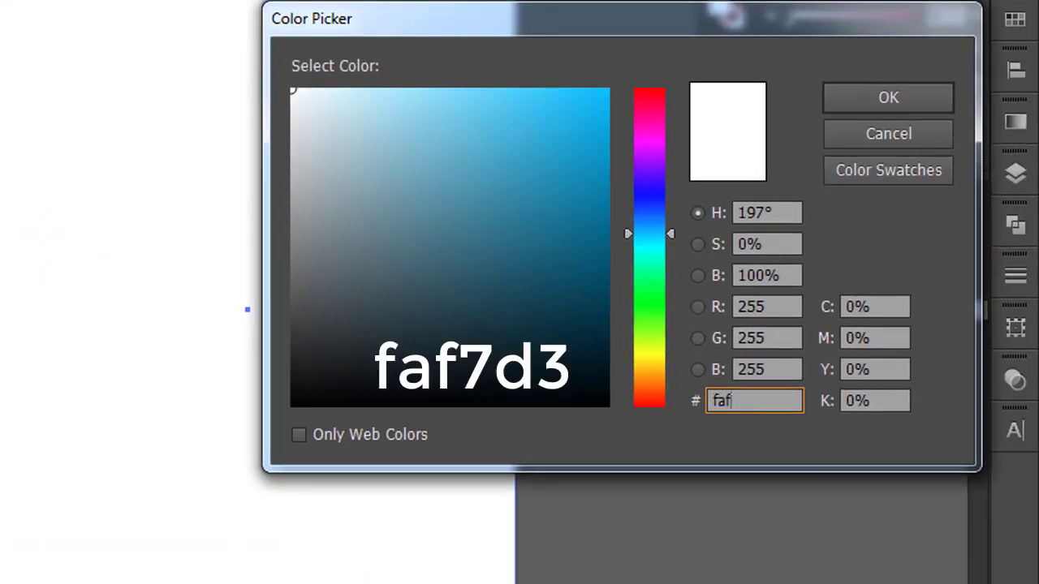
pyautogui.write('7d')
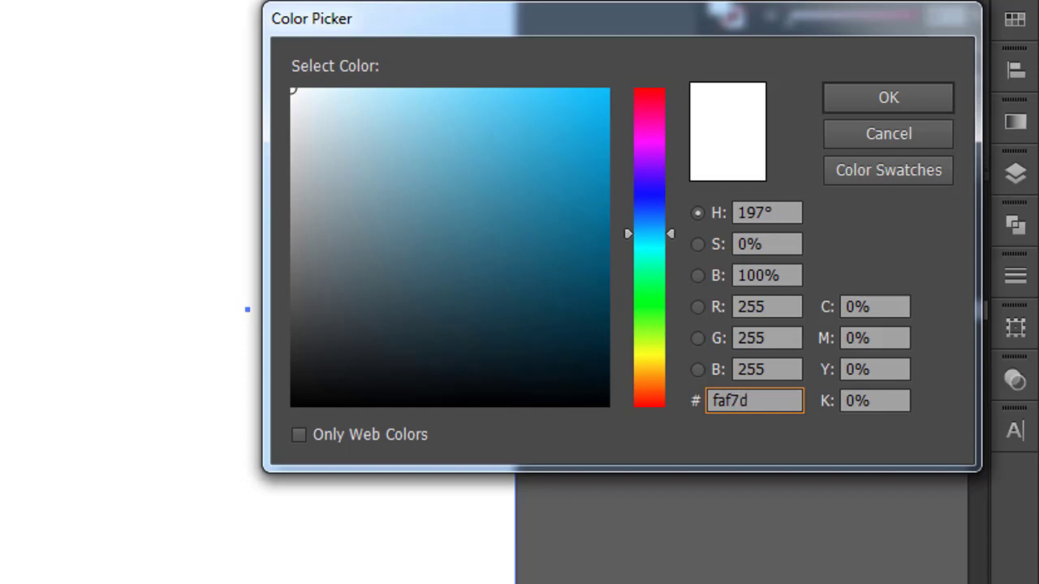
pyautogui.write('3')
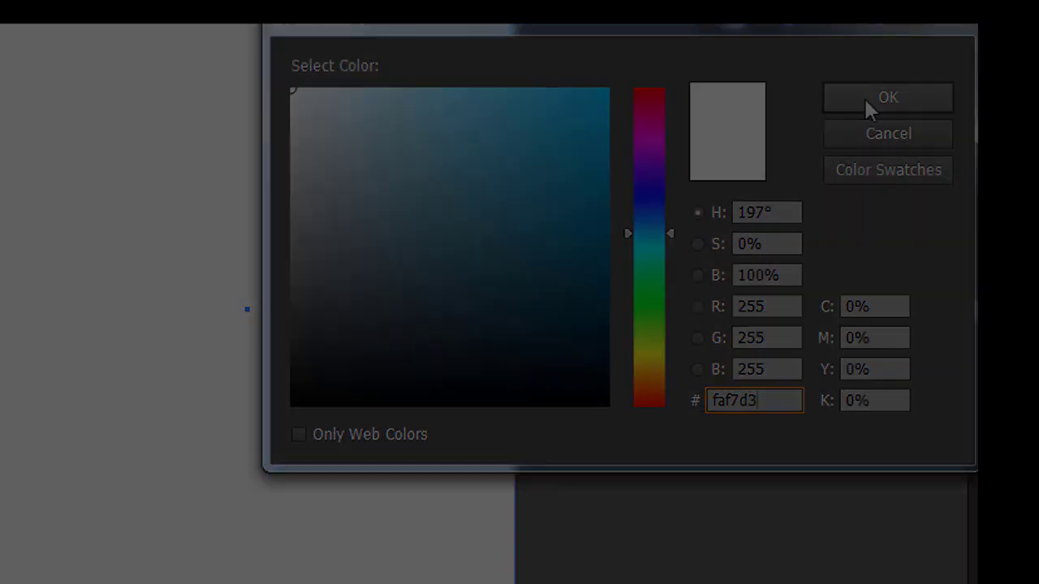
pyautogui.click(863, 96)
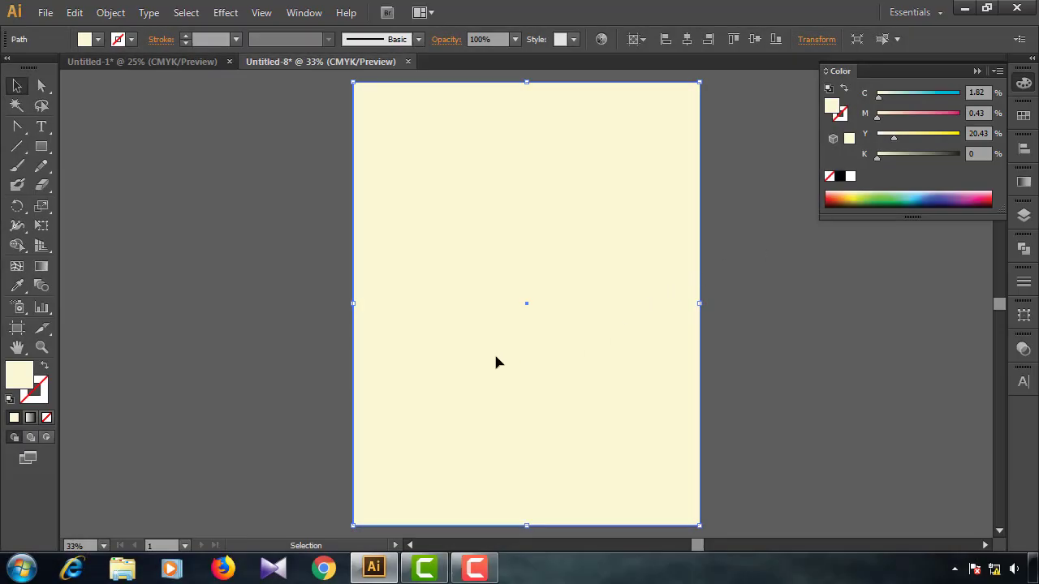
# Create margin guides from a -0.5 in path offset of the background rectangle, removing the offset path's fill.
pyautogui.click(111, 13)
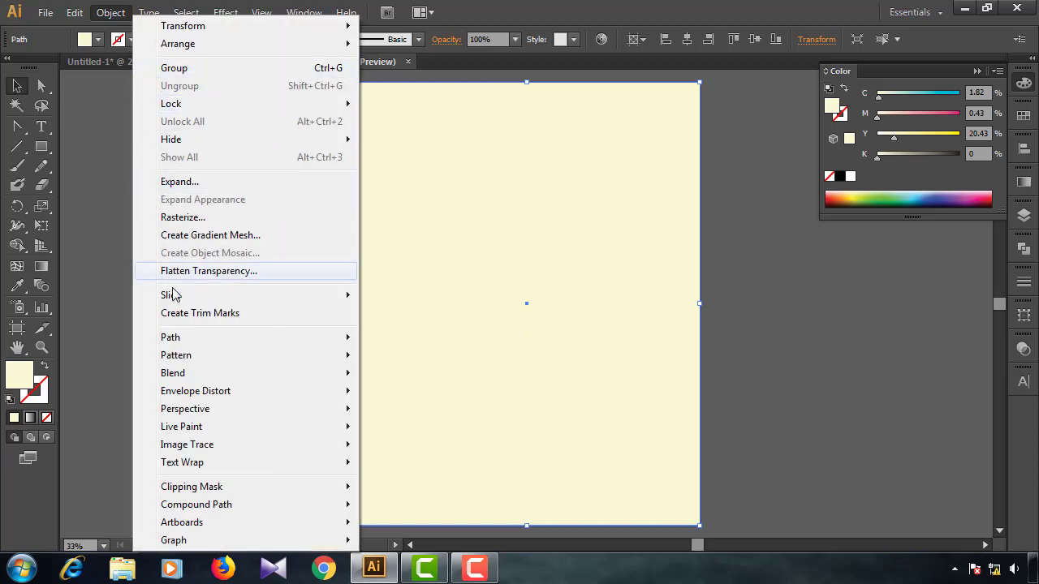
pyautogui.moveTo(173, 339)
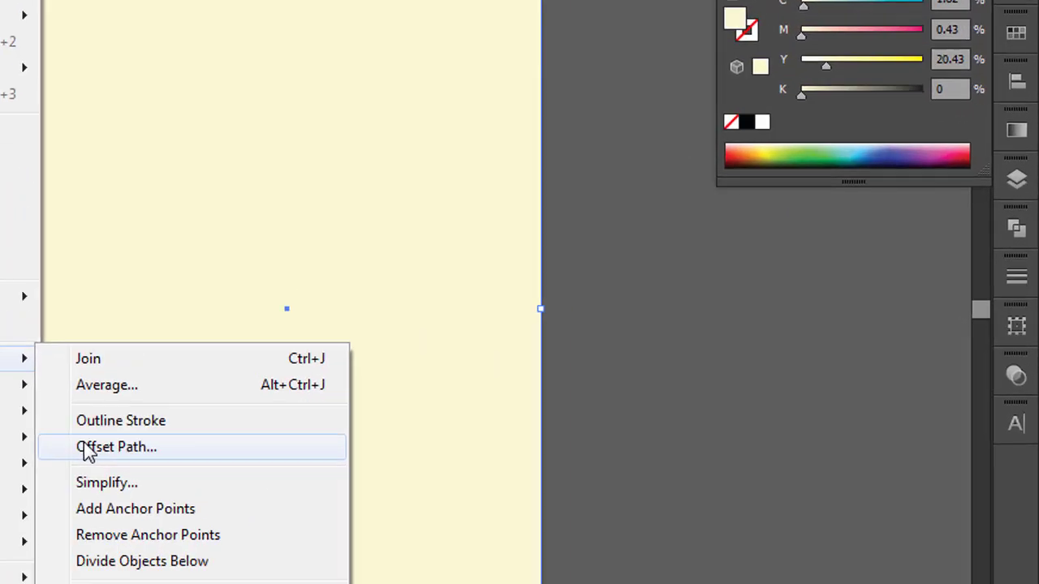
pyautogui.click(394, 398)
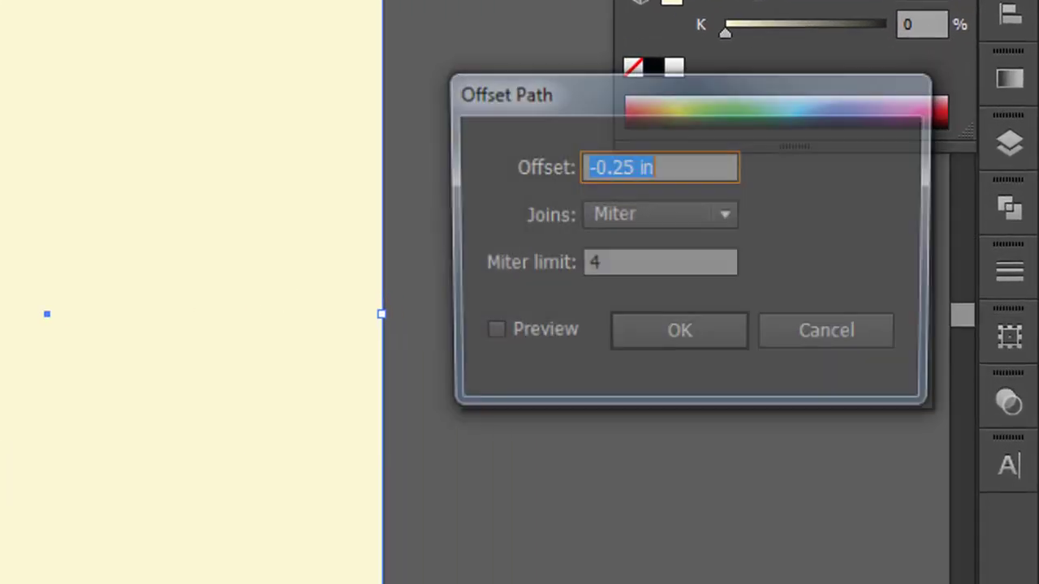
pyautogui.click(488, 334)
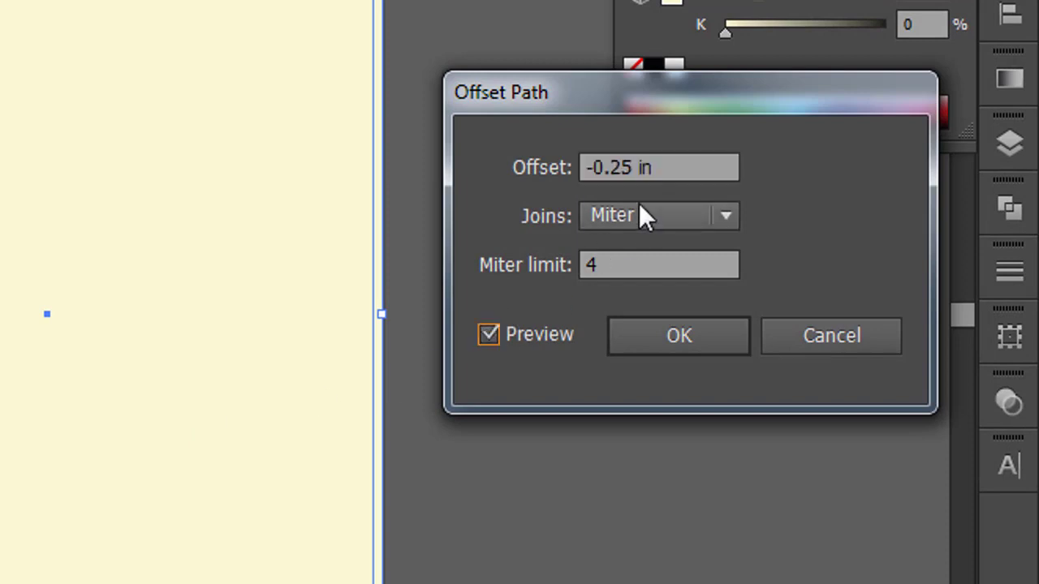
pyautogui.scroll(-1, 635, 161)
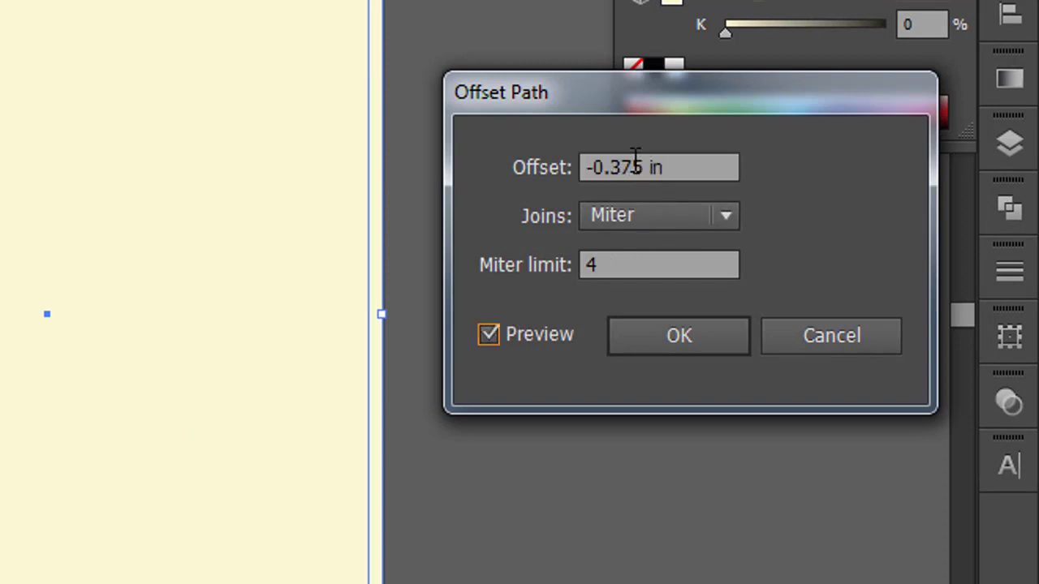
pyautogui.scroll(-1, 636, 160)
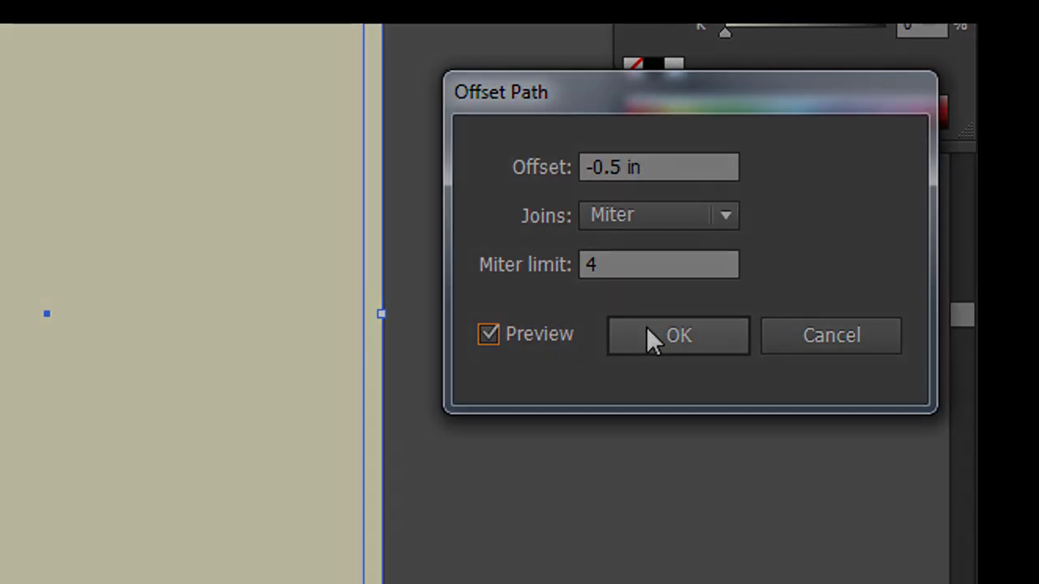
pyautogui.click(647, 333)
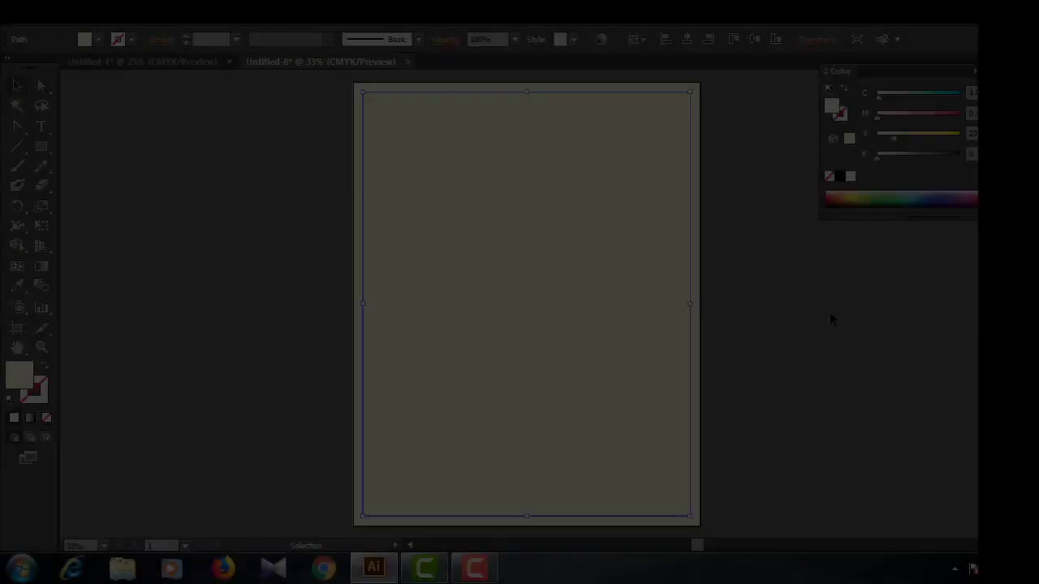
pyautogui.click(47, 417)
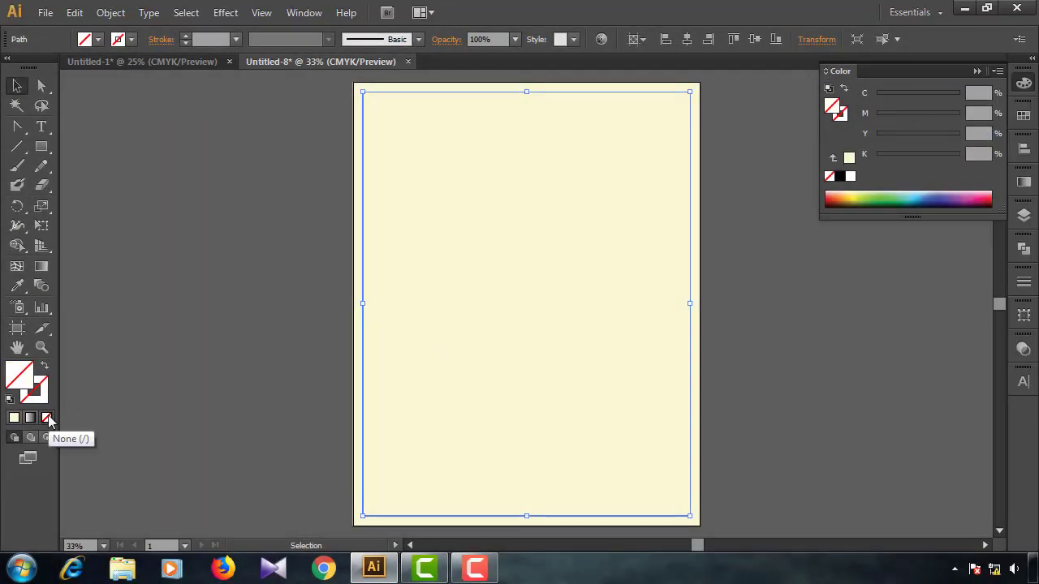
pyautogui.hotkey('ctrl', '5')
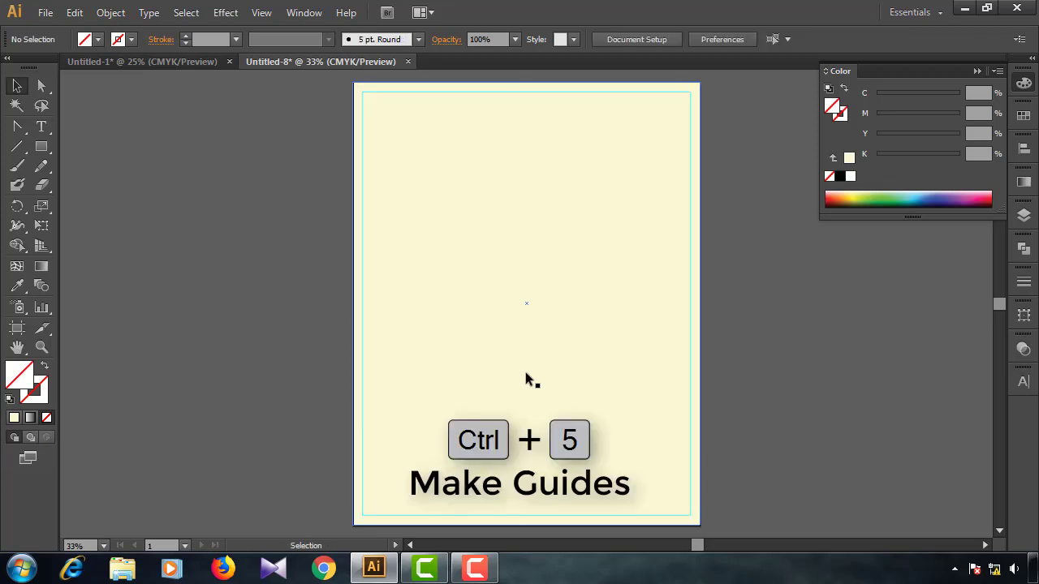
# Create a rectangle 18 in wide and 5 in high.
pyautogui.press('m')
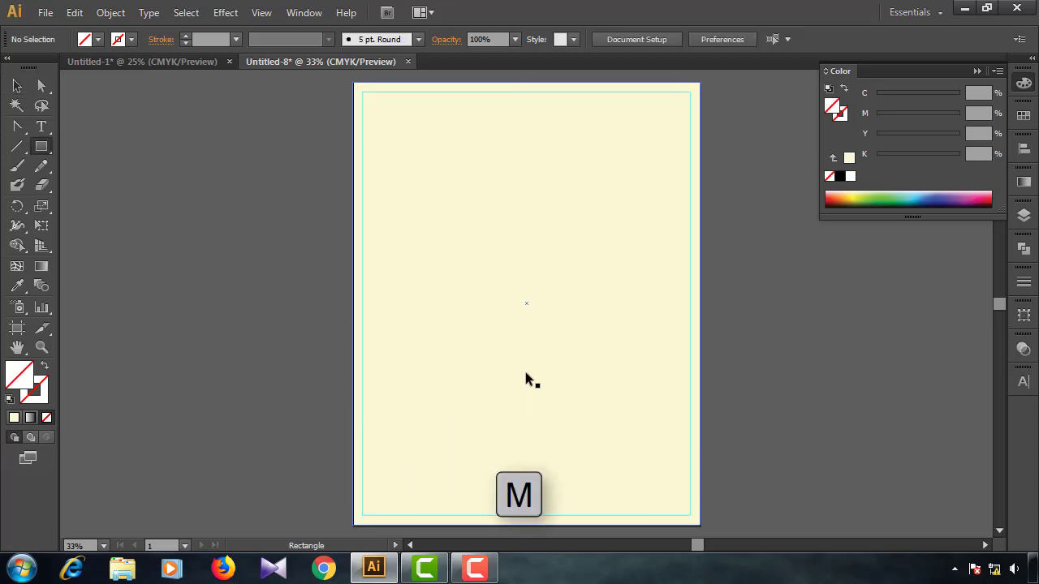
pyautogui.click(527, 379)
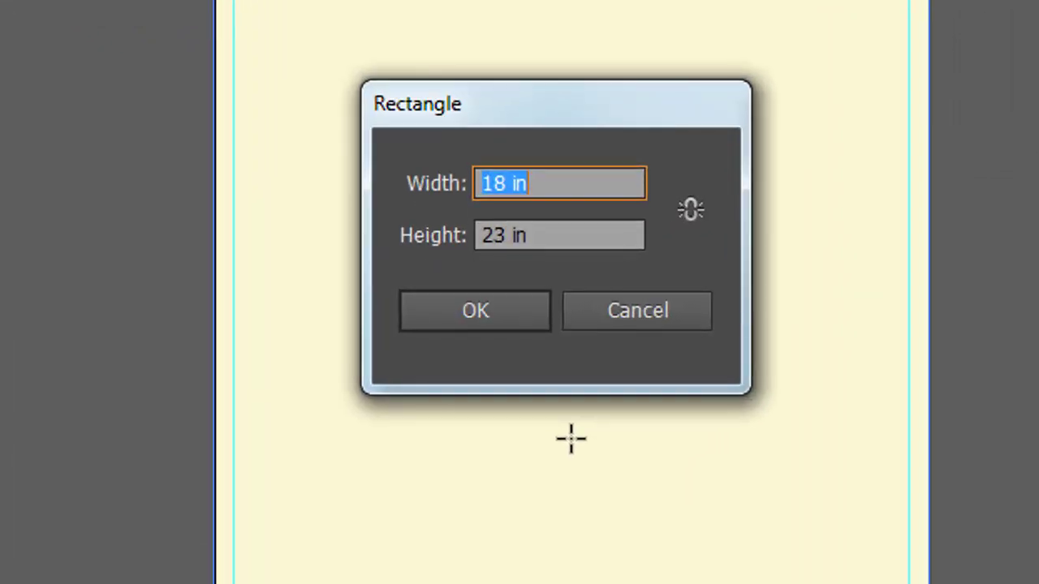
pyautogui.write('18')
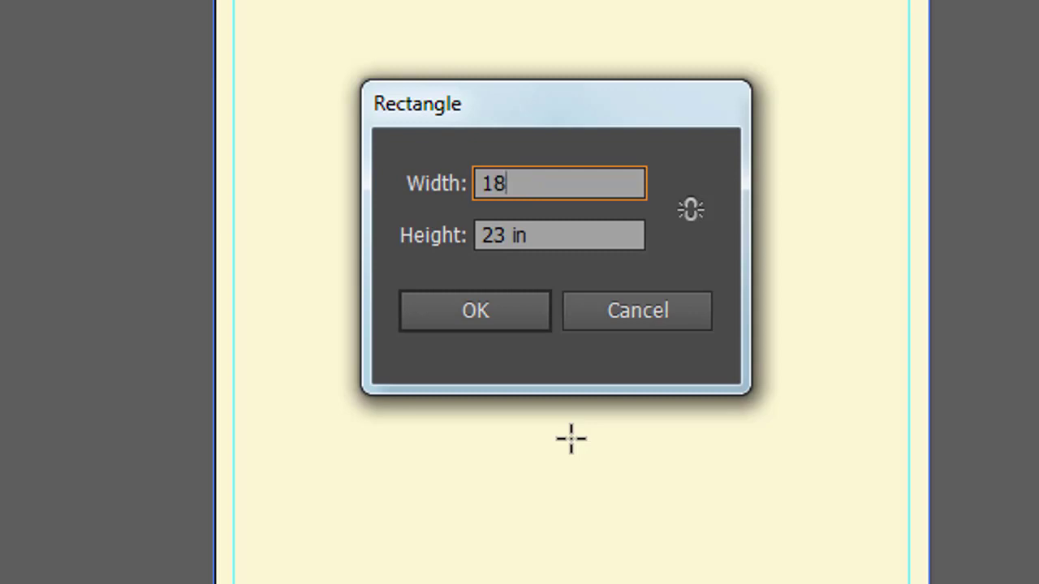
pyautogui.press('Tab')
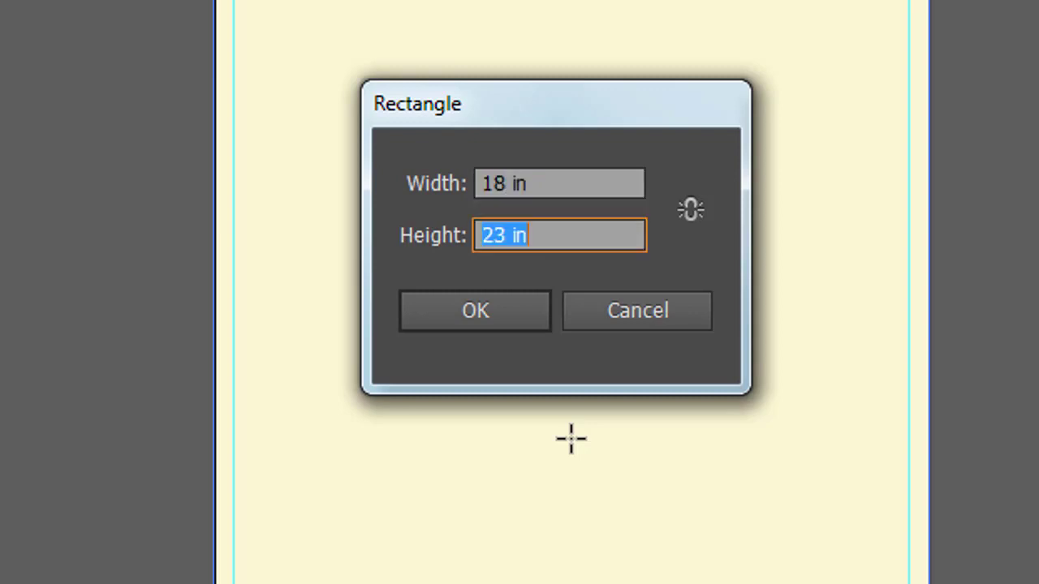
pyautogui.write('5')
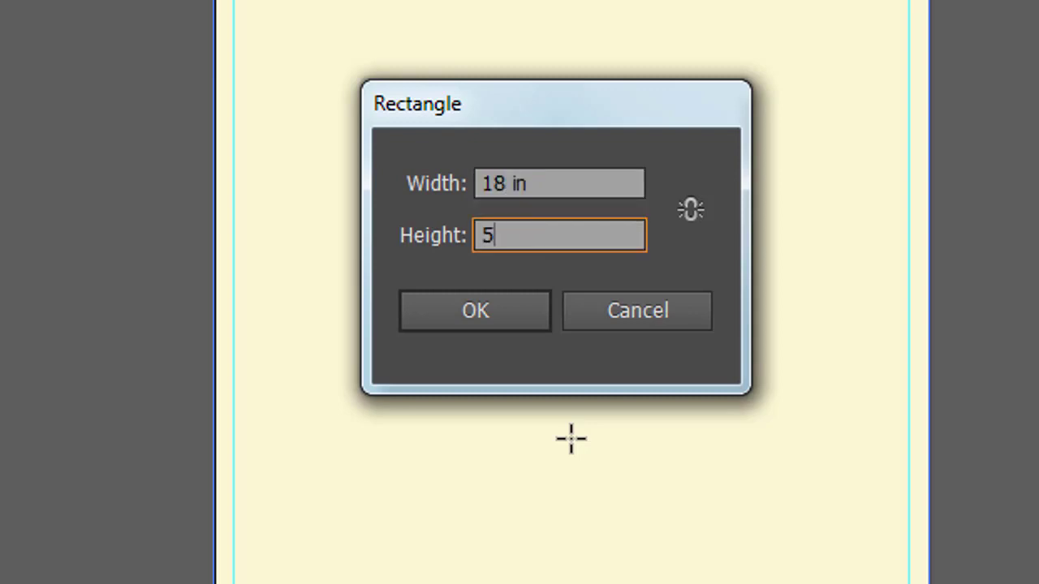
pyautogui.press('Return')
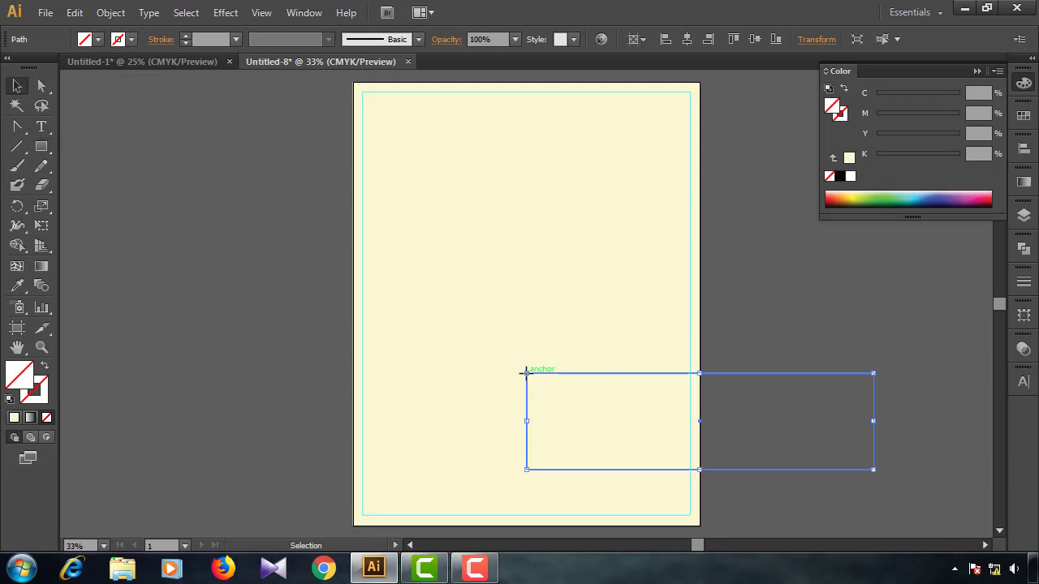
# Align the 18 by 5 in rectangle to the artboard's horizontal centre and top edge.
pyautogui.press('v')
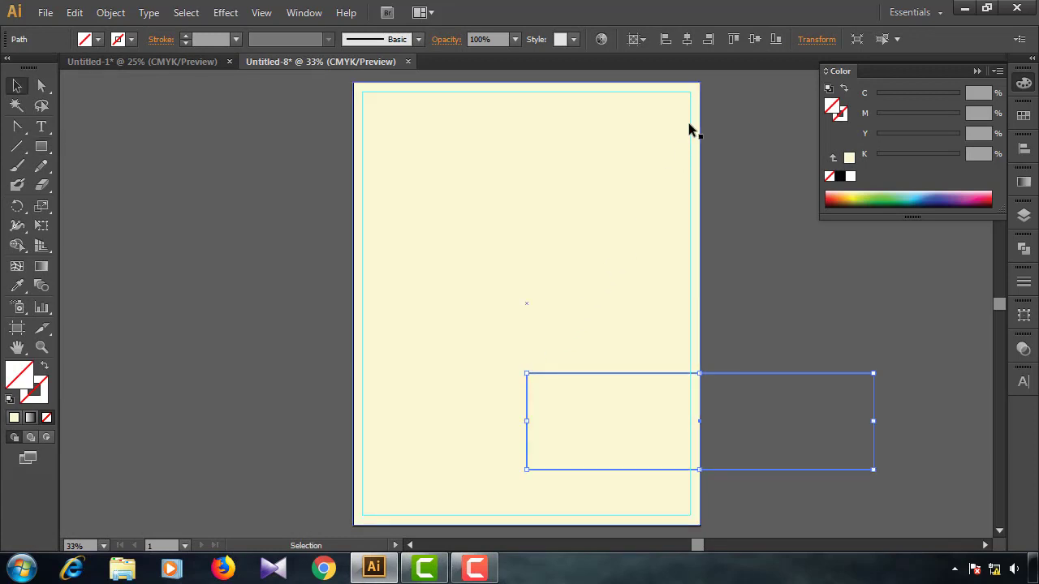
pyautogui.click(687, 39)
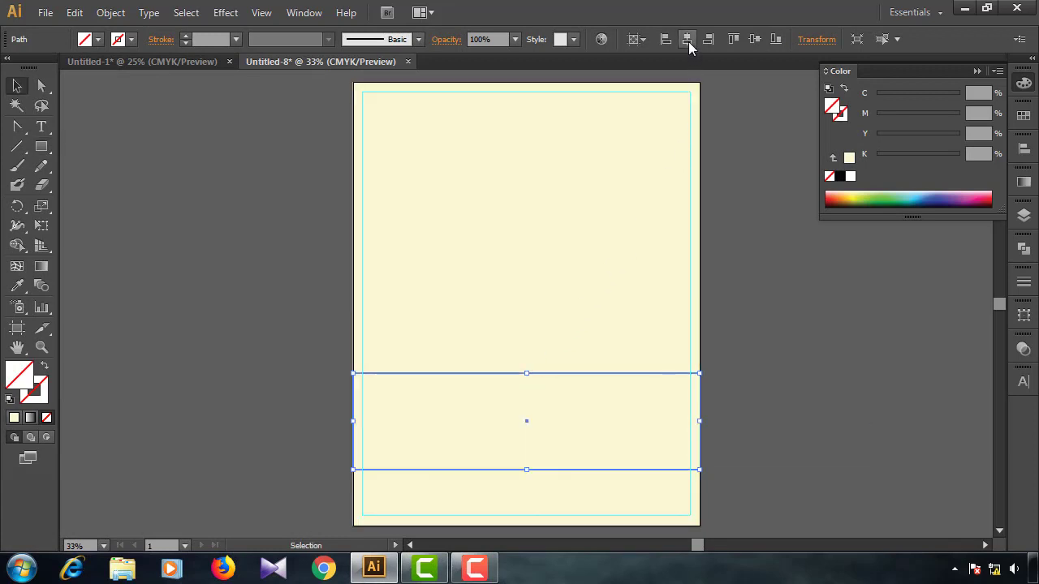
pyautogui.click(754, 39)
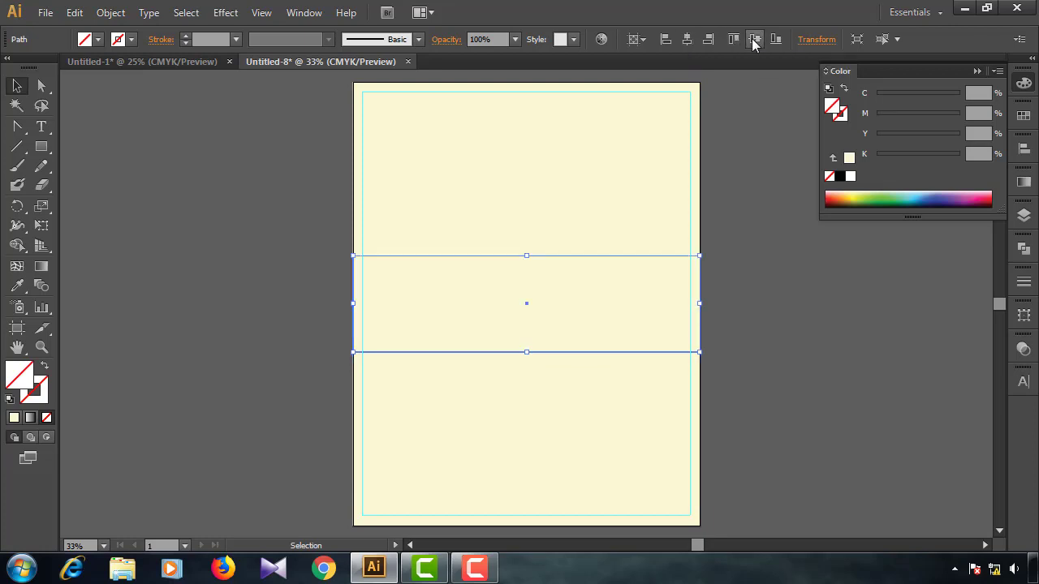
pyautogui.click(733, 39)
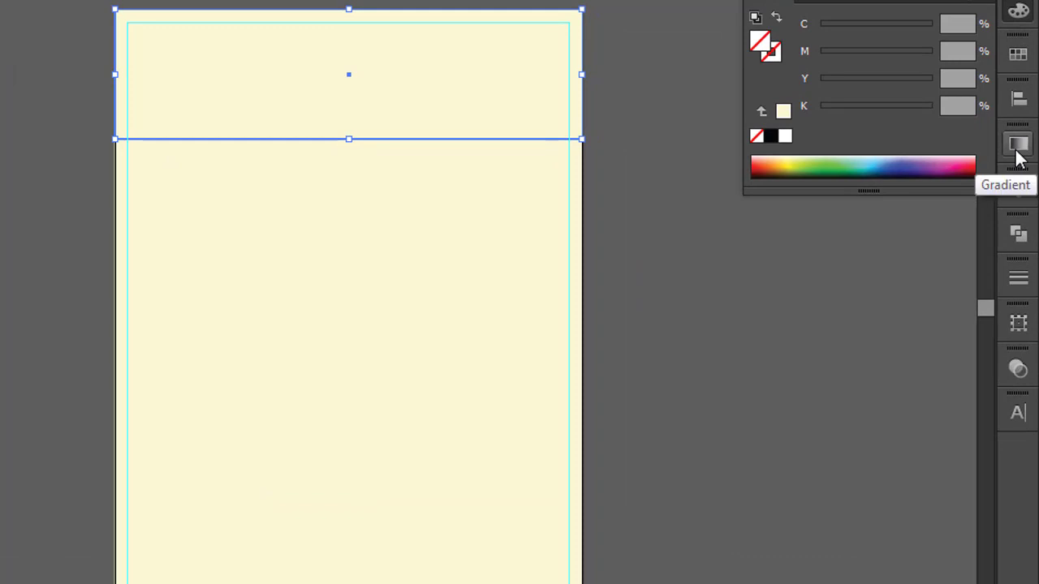
# Apply a linear gradient fill to the header rectangle and switch its white starting colour stop to CMYK mode.
pyautogui.click(1023, 185)
pyautogui.click(854, 279)
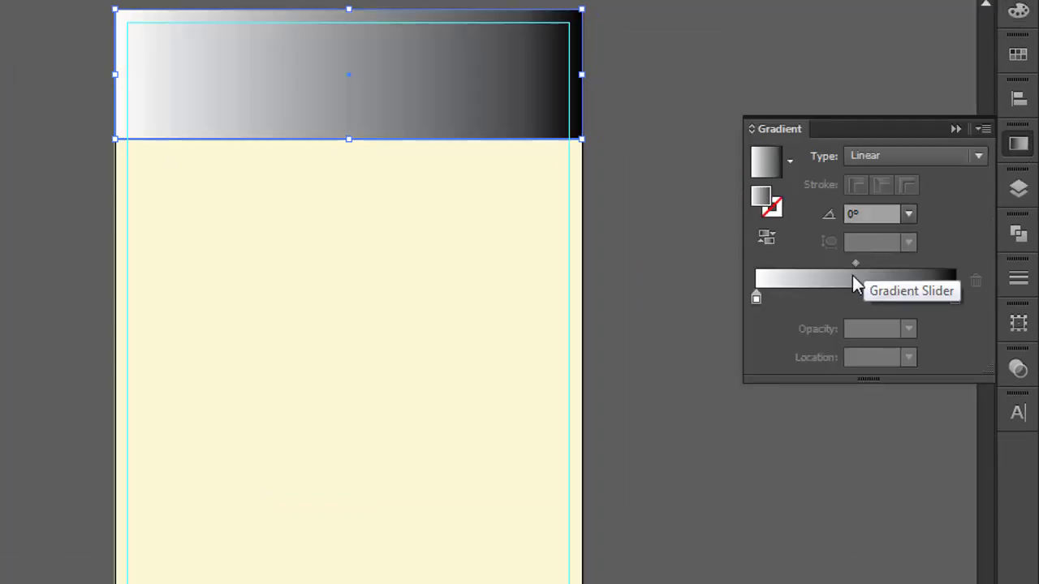
pyautogui.click(757, 299)
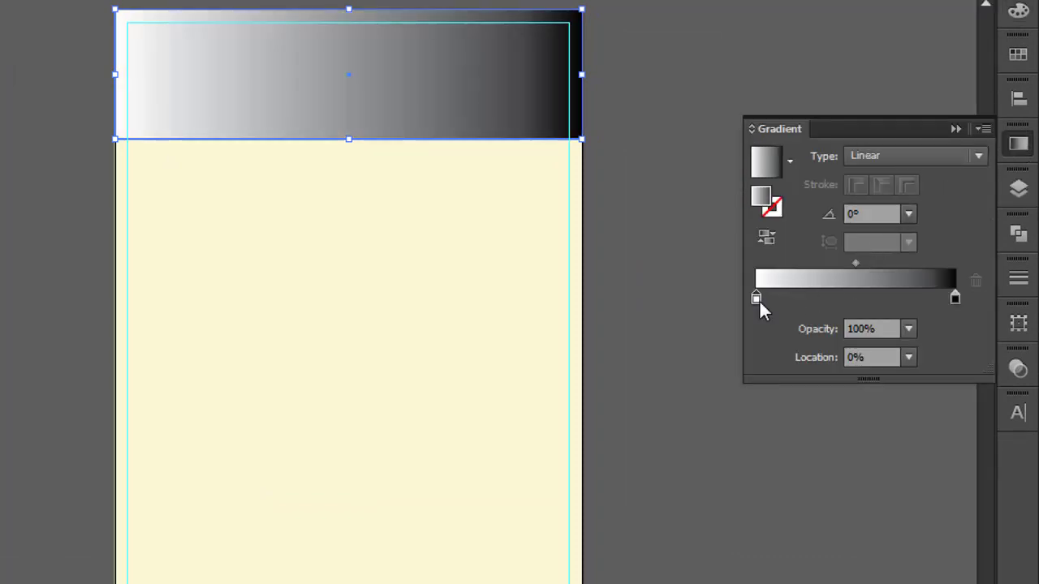
pyautogui.doubleClick(757, 299)
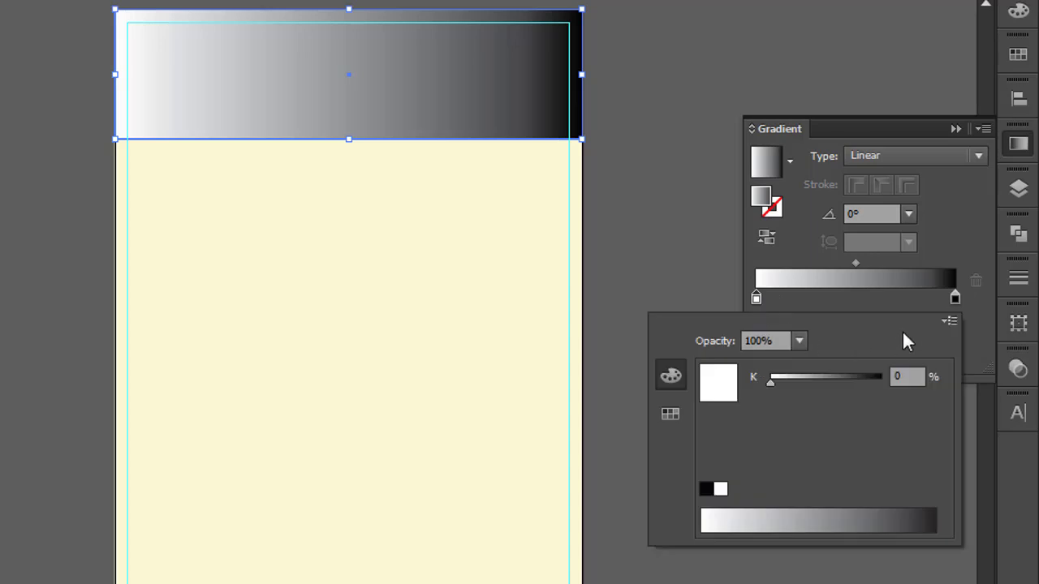
pyautogui.click(945, 322)
pyautogui.click(854, 401)
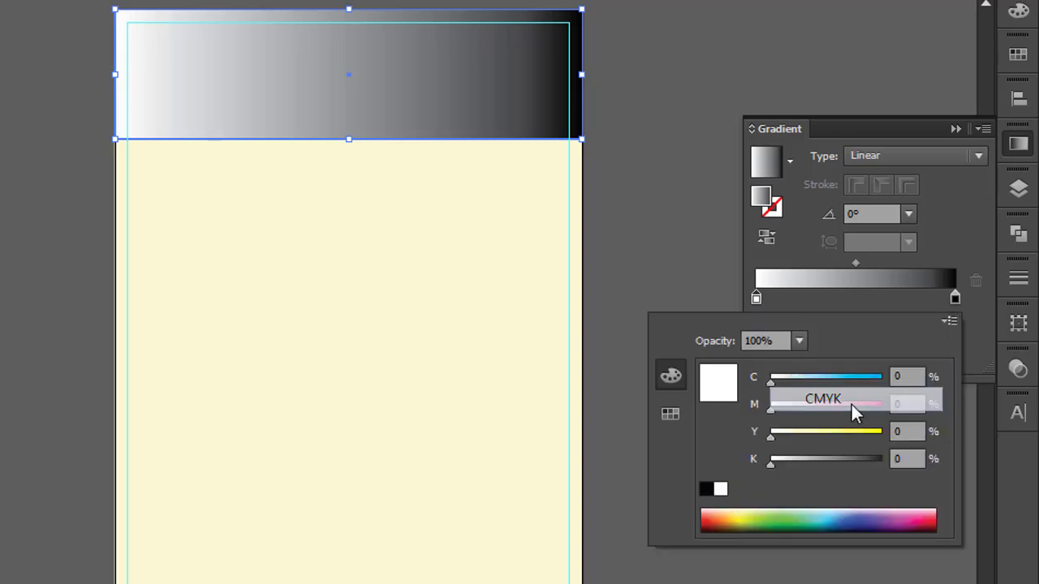
# Set the gradient's starting stop colour to C 80, M 10, Y 45, K 0.
pyautogui.click(905, 378)
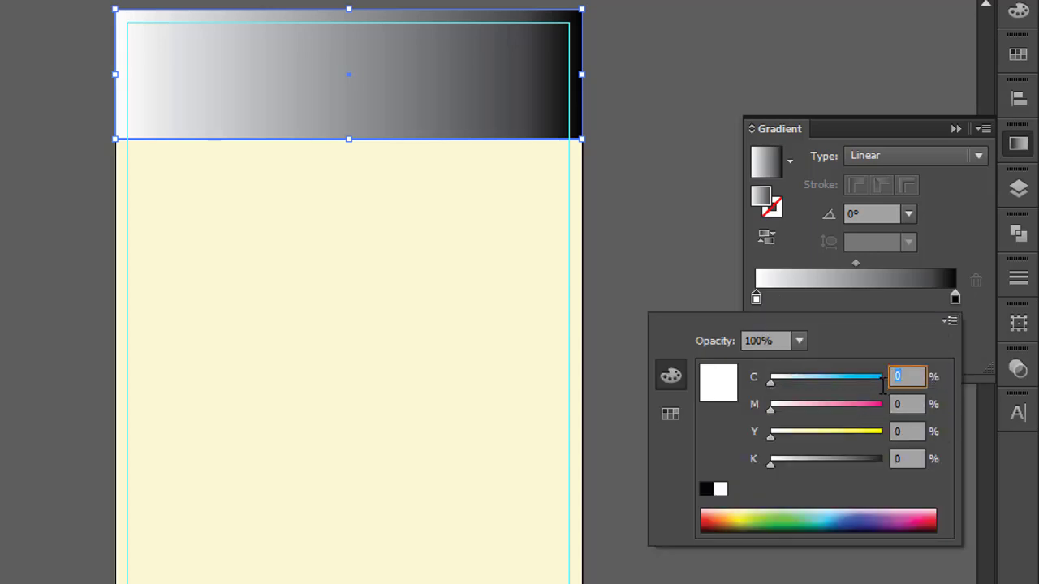
pyautogui.write('80')
pyautogui.press('Tab')
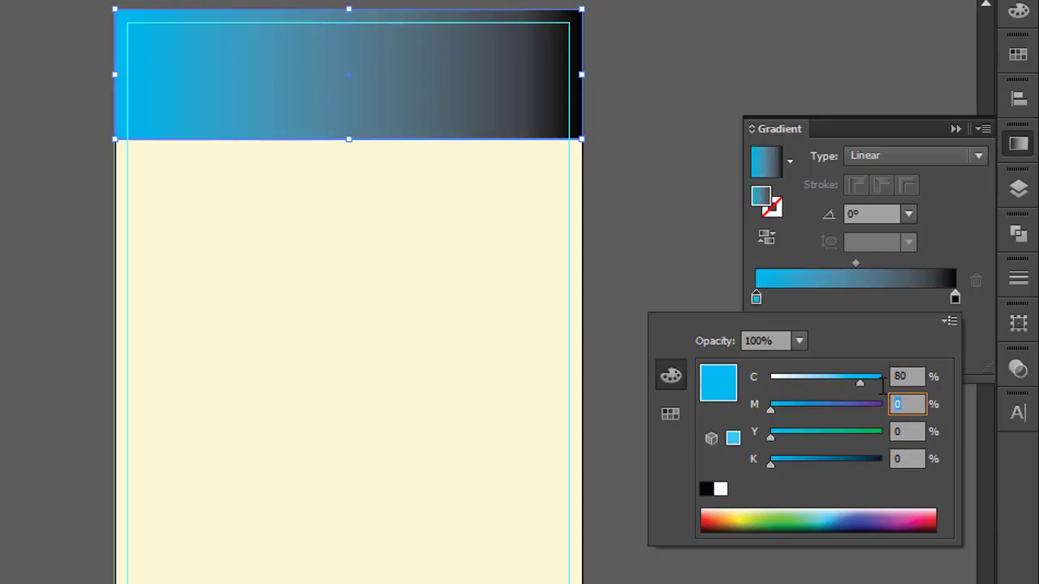
pyautogui.write('10')
pyautogui.press('Tab')
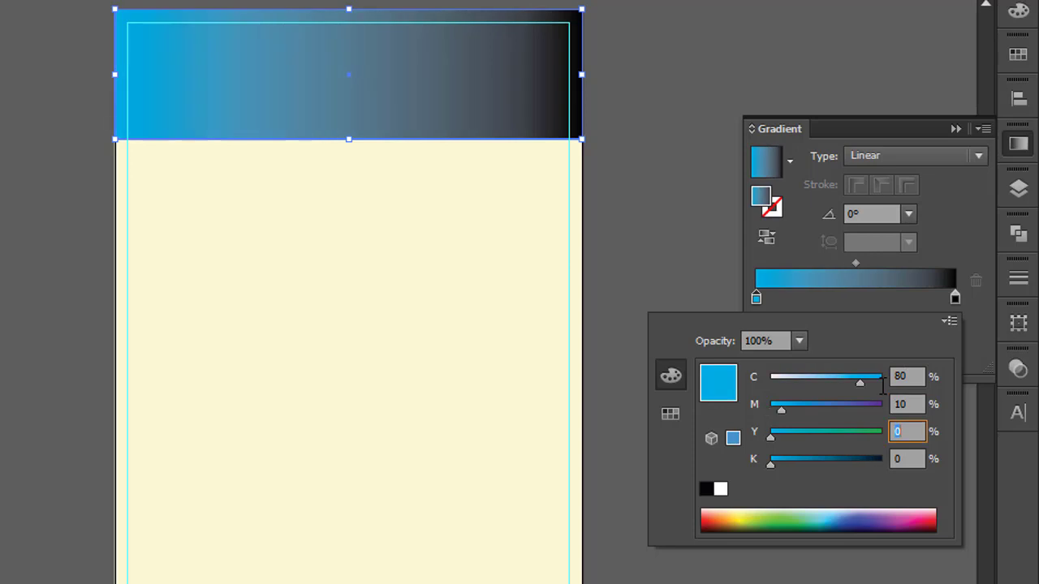
pyautogui.write('45')
pyautogui.press('Tab')
pyautogui.write('0')
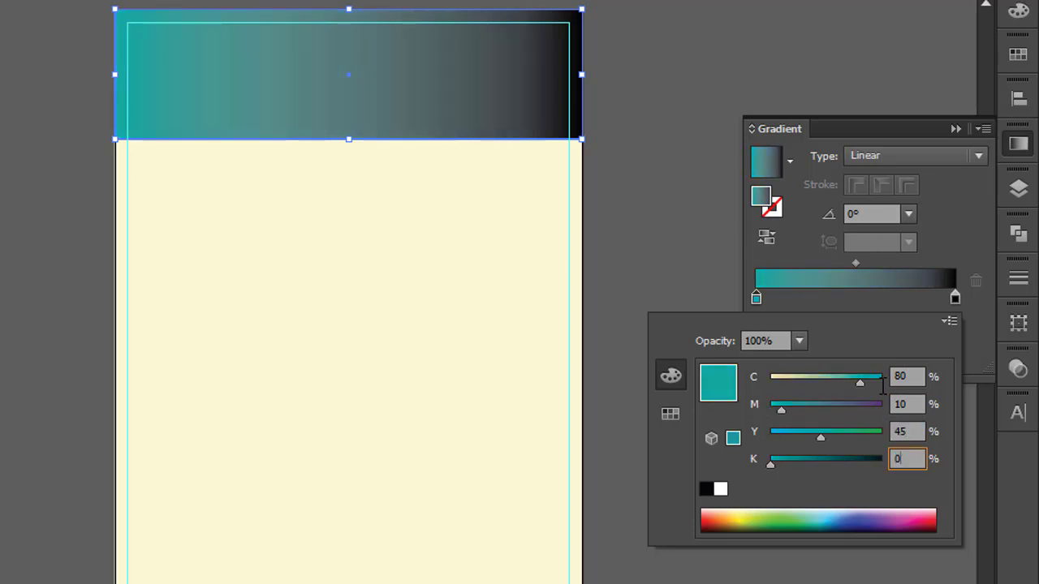
pyautogui.press('Return')
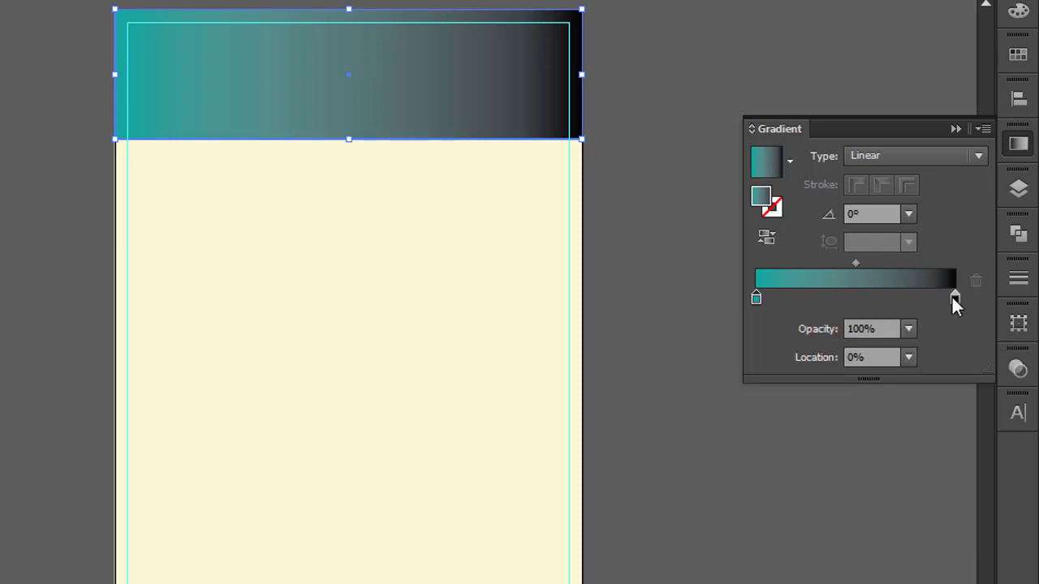
# Switch the gradient's black end stop to CMYK and set its colour to C 0, M 0, Y 75, K 0.
pyautogui.doubleClick(954, 298)
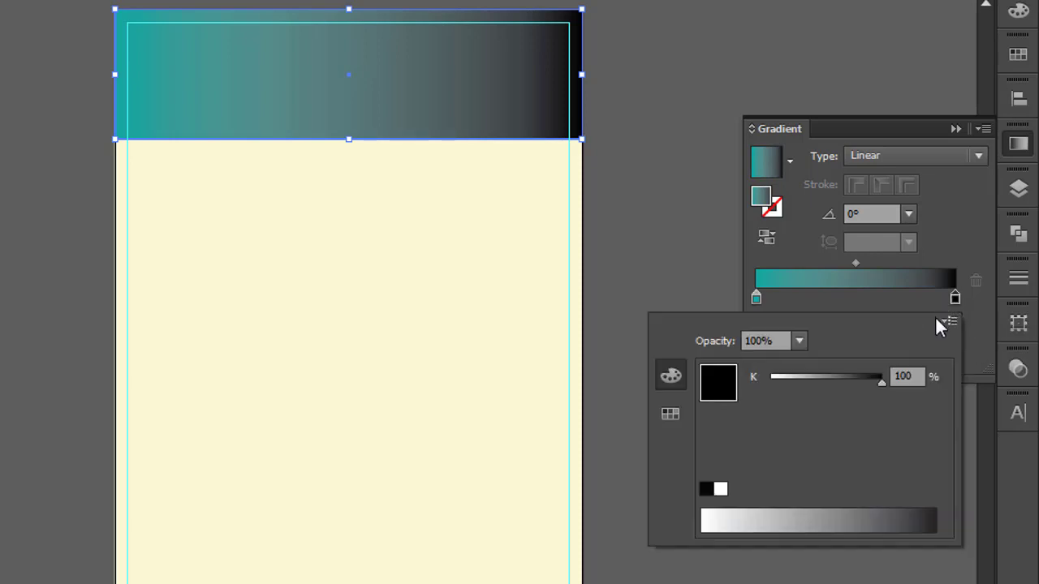
pyautogui.click(950, 322)
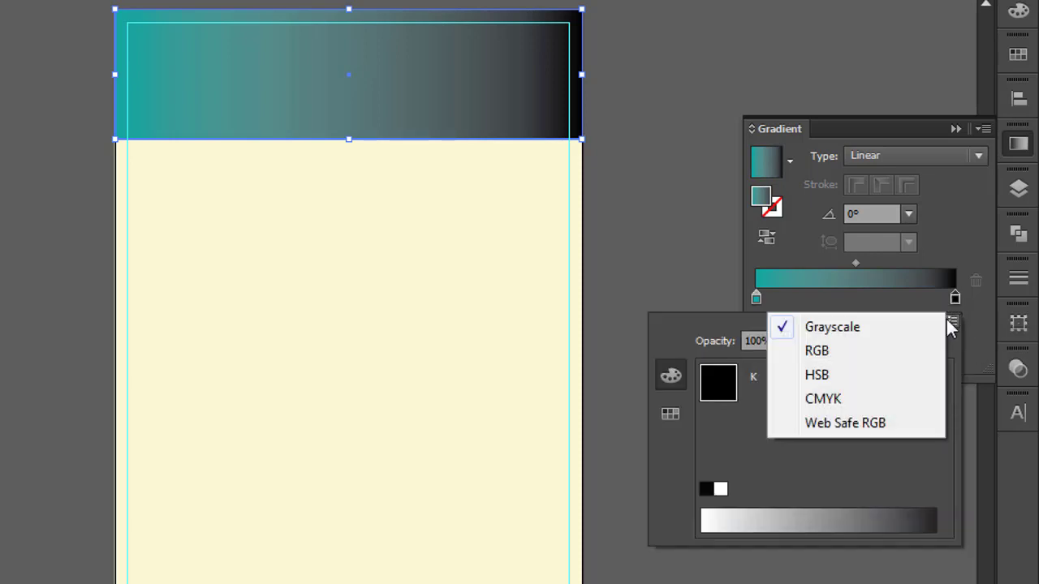
pyautogui.click(842, 405)
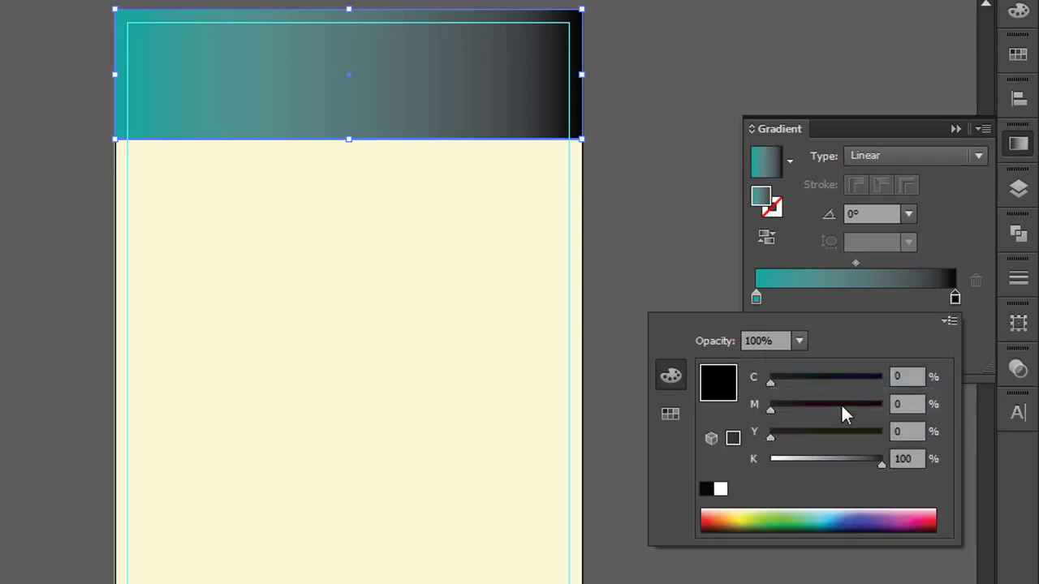
pyautogui.click(909, 376)
pyautogui.press('Tab')
pyautogui.press('Tab')
pyautogui.write('75')
pyautogui.press('Tab')
pyautogui.write('0')
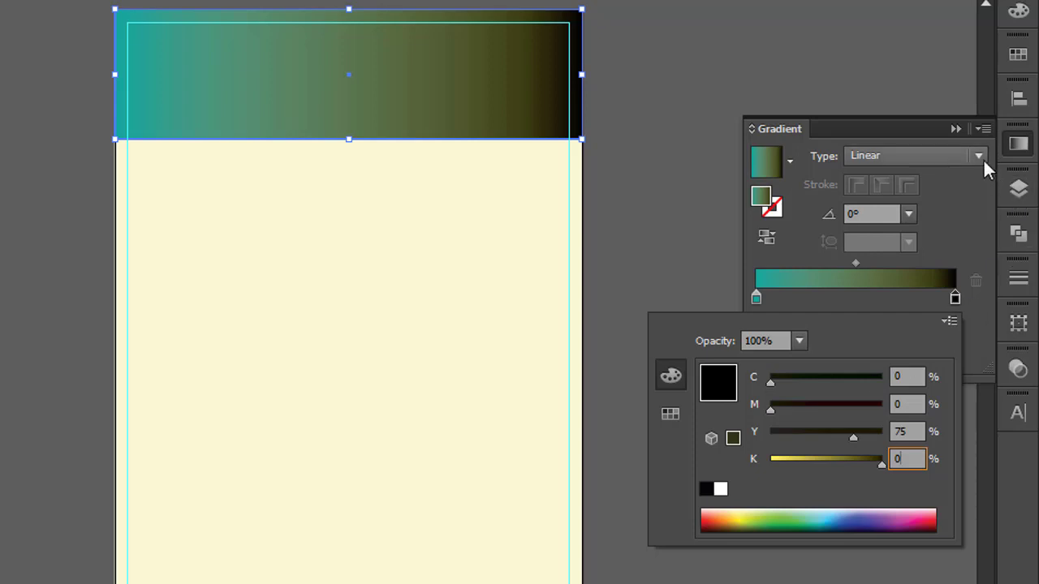
pyautogui.press('Return')
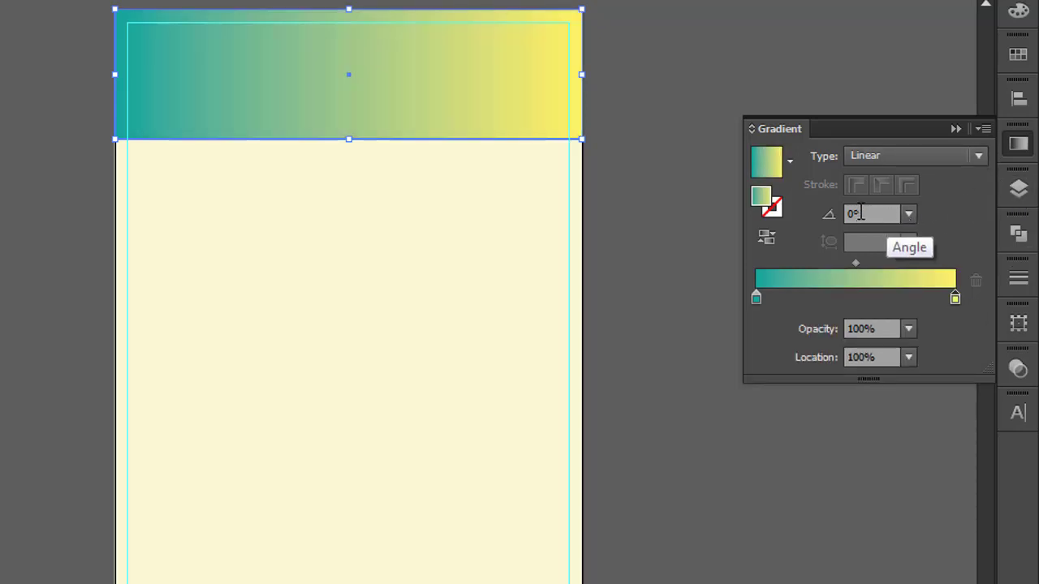
# Set the header gradient's angle to -180°.
pyautogui.click(854, 213)
pyautogui.write('-')
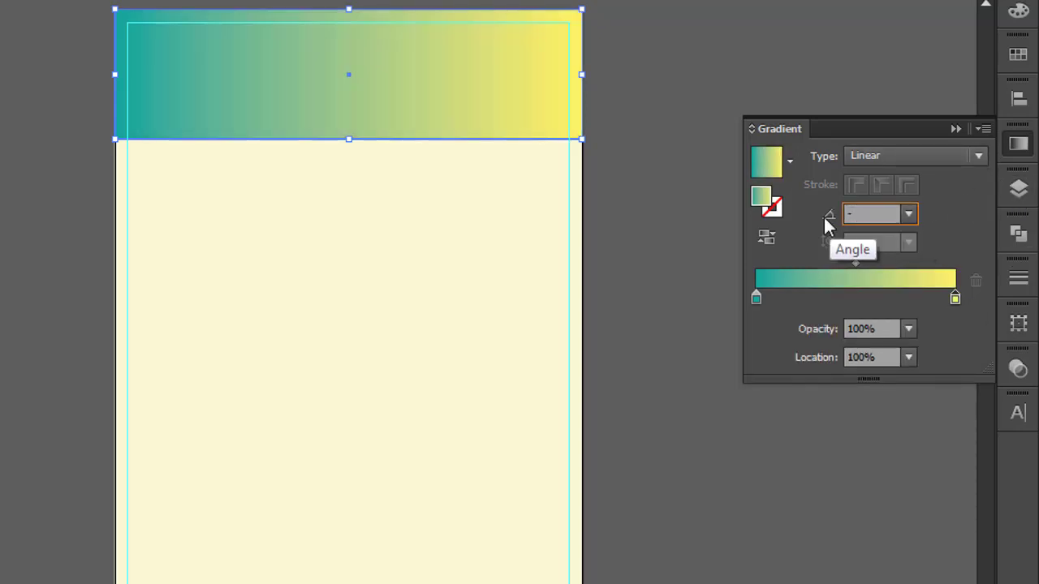
pyautogui.write('180')
# Set the gradient midpoint's location to 30% and place the yellow stop at 100%.
pyautogui.moveTo(955, 298); pyautogui.dragTo(856, 298)
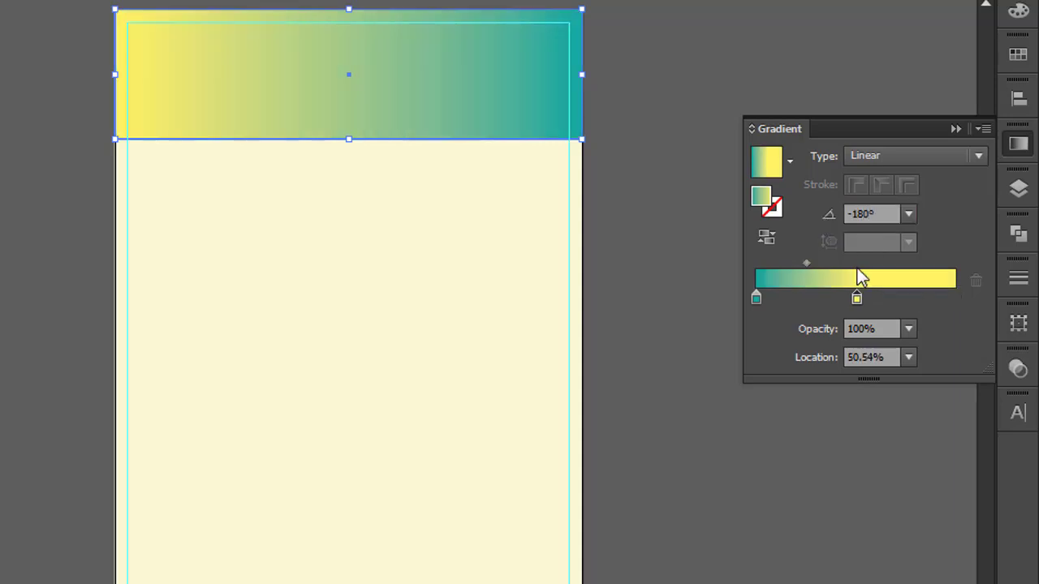
pyautogui.click(808, 264)
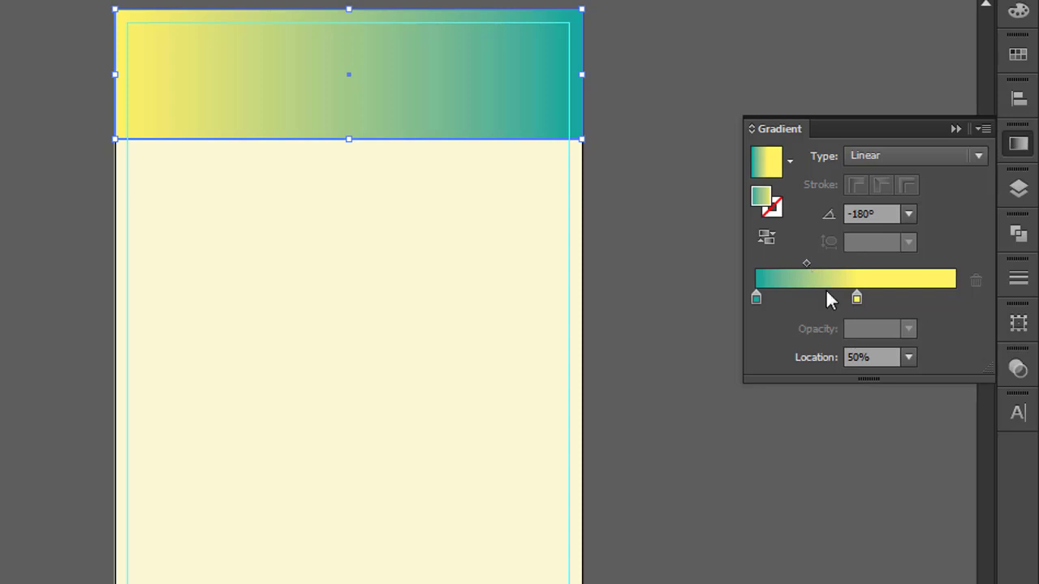
pyautogui.click(871, 352)
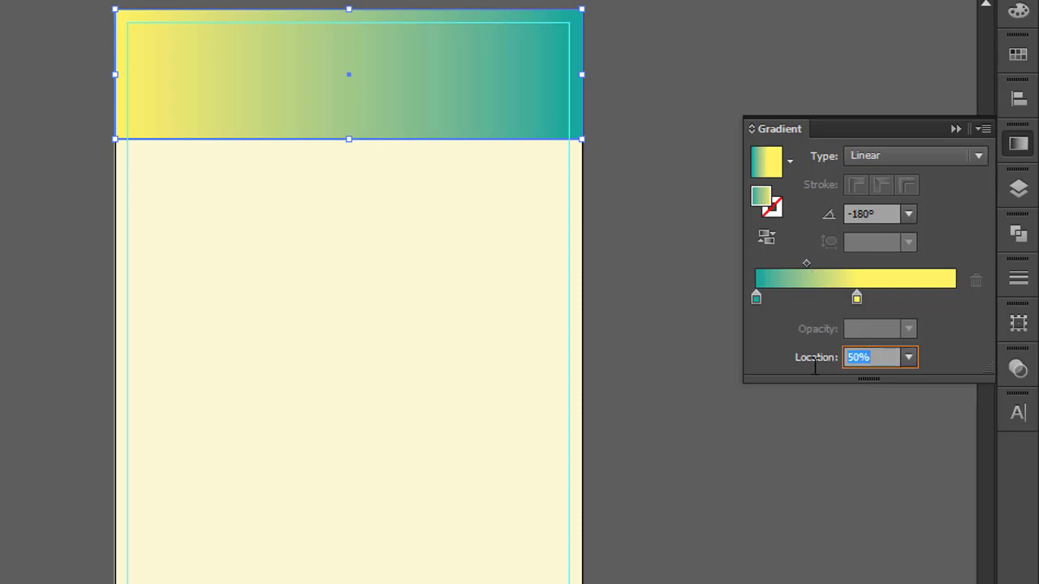
pyautogui.write('30')
pyautogui.press('Return')
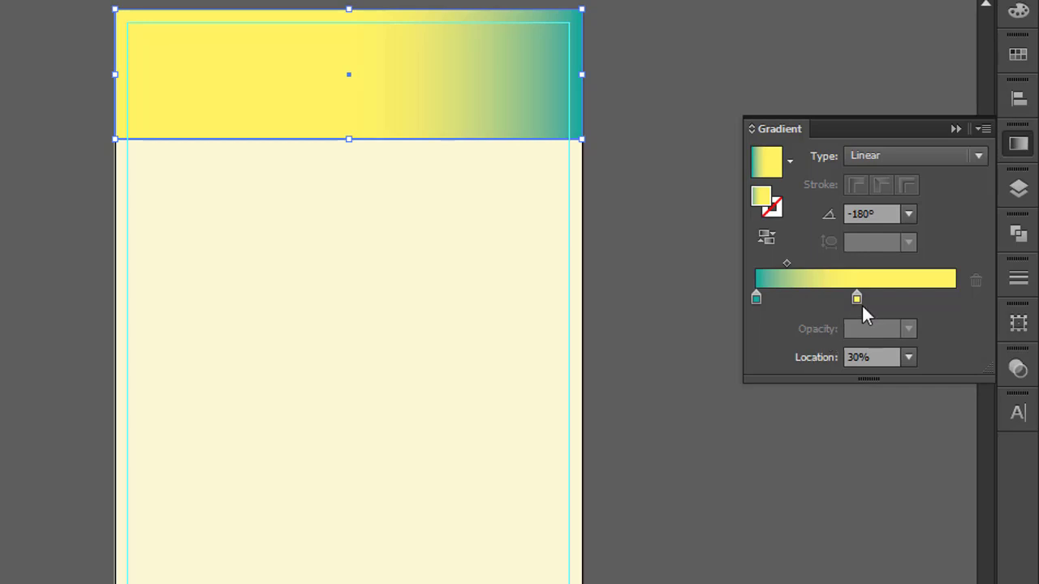
pyautogui.moveTo(862, 306); pyautogui.dragTo(966, 297)
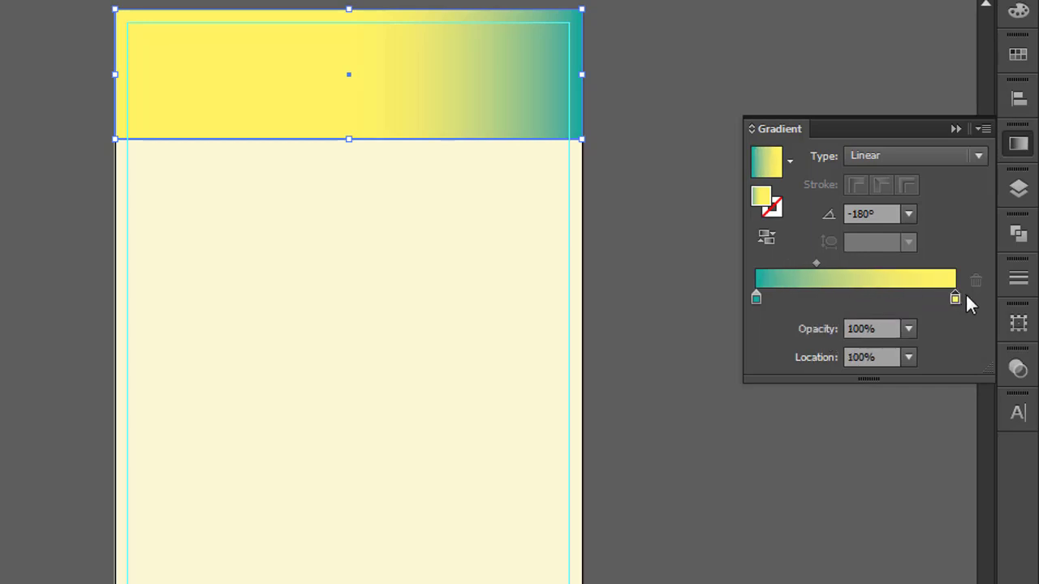
pyautogui.click(817, 264)
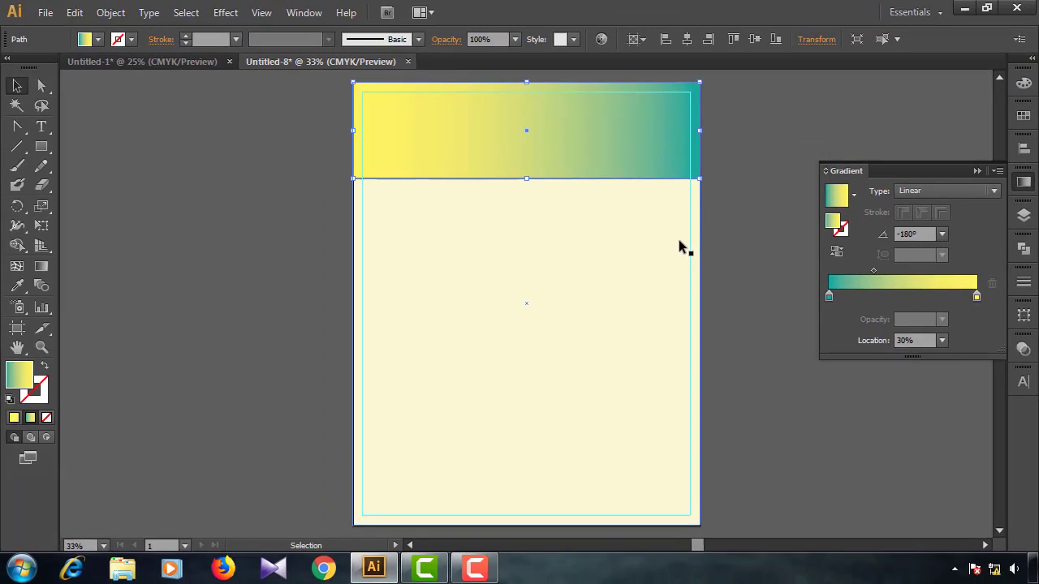
# Create a rectangle 18 in wide and 2.5 in high with the background's cream fill.
pyautogui.click(551, 216)
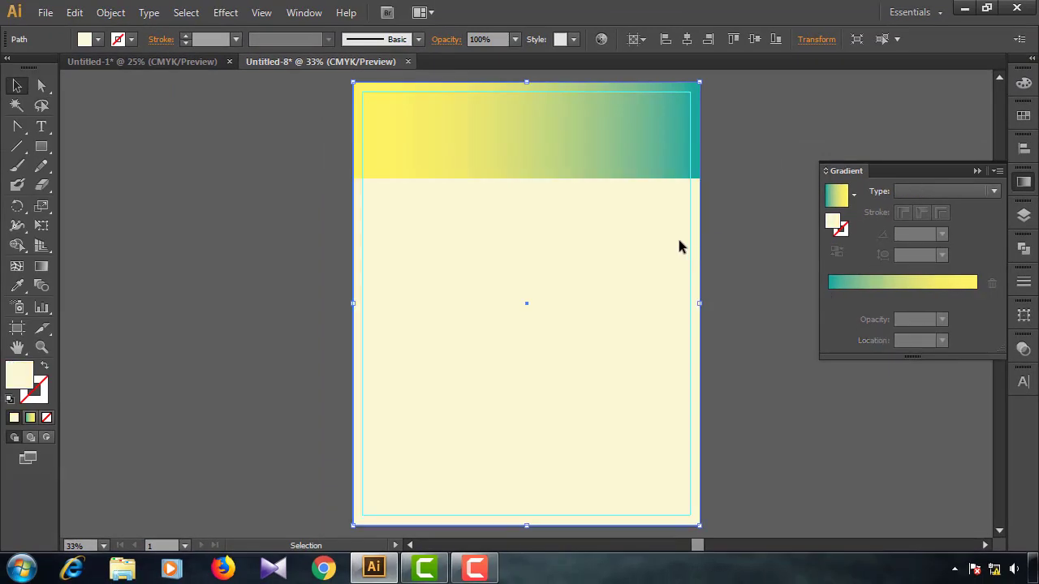
pyautogui.press('m')
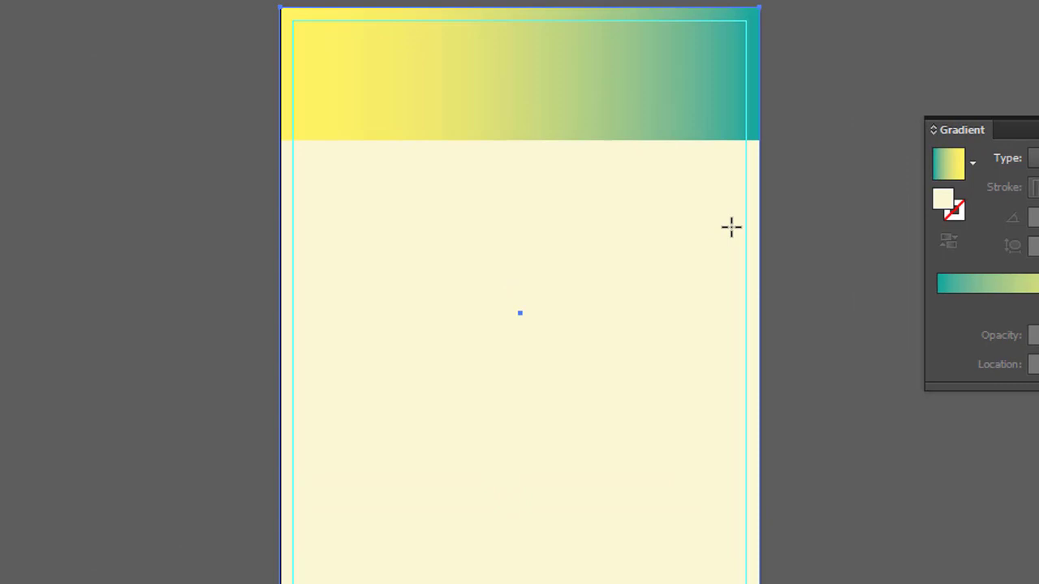
pyautogui.click(678, 241)
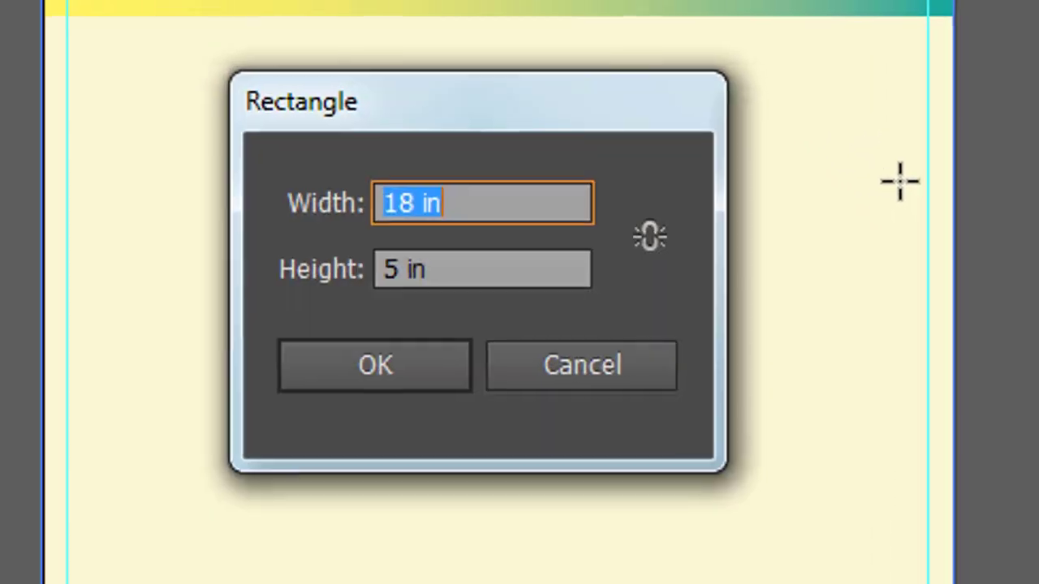
pyautogui.press('Tab')
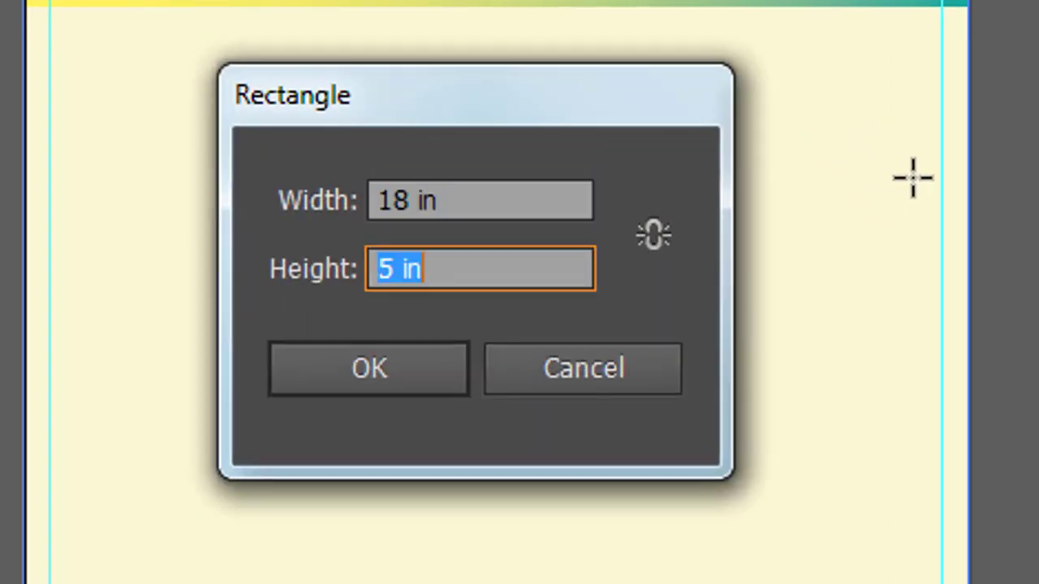
pyautogui.write('2.5')
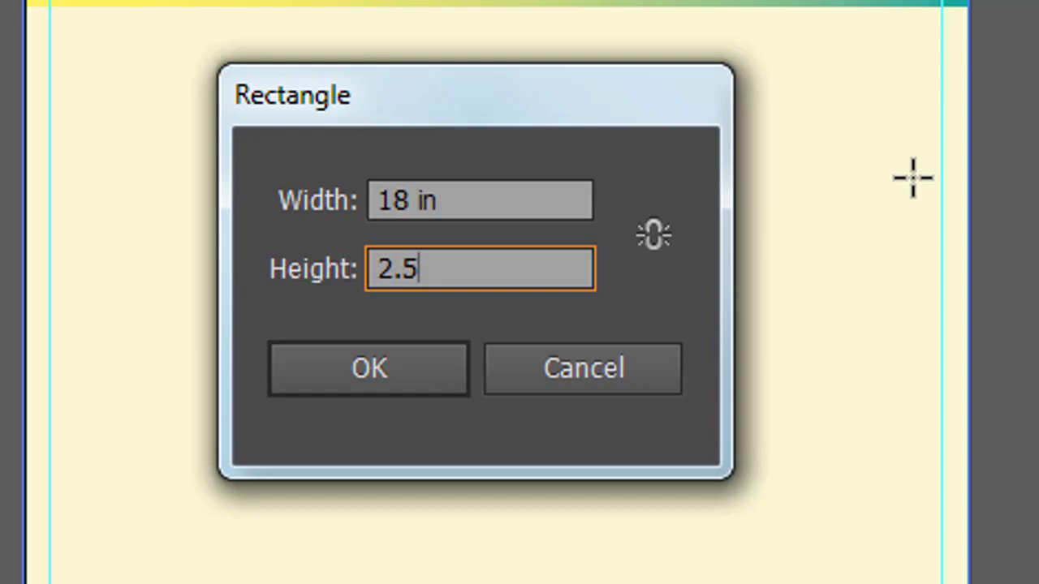
pyautogui.press('Return')
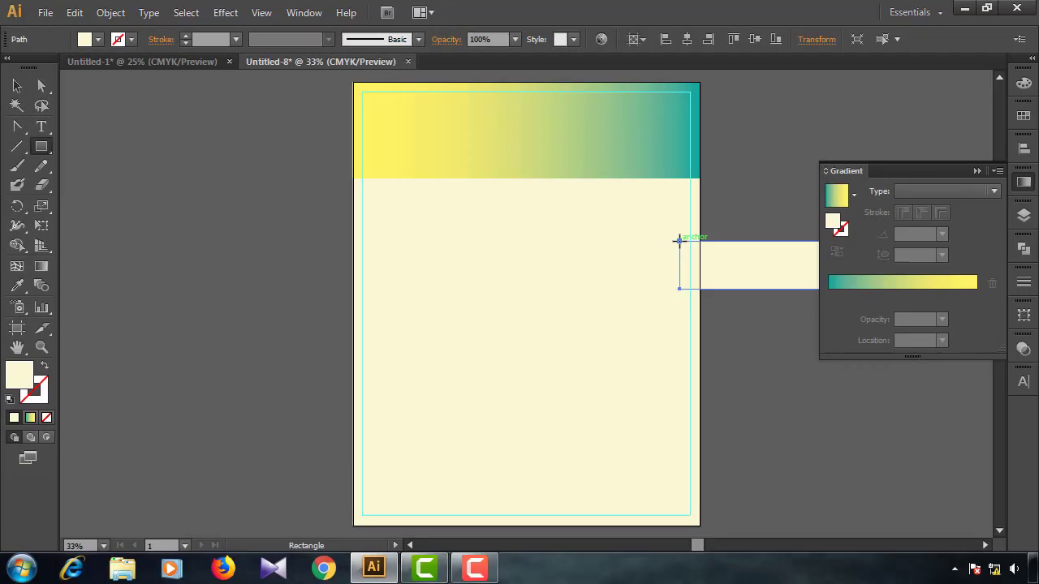
# Centre the 18 by 2.5 in rectangle horizontally on the artboard and move it directly against the header band's lower edge.
pyautogui.press('v')
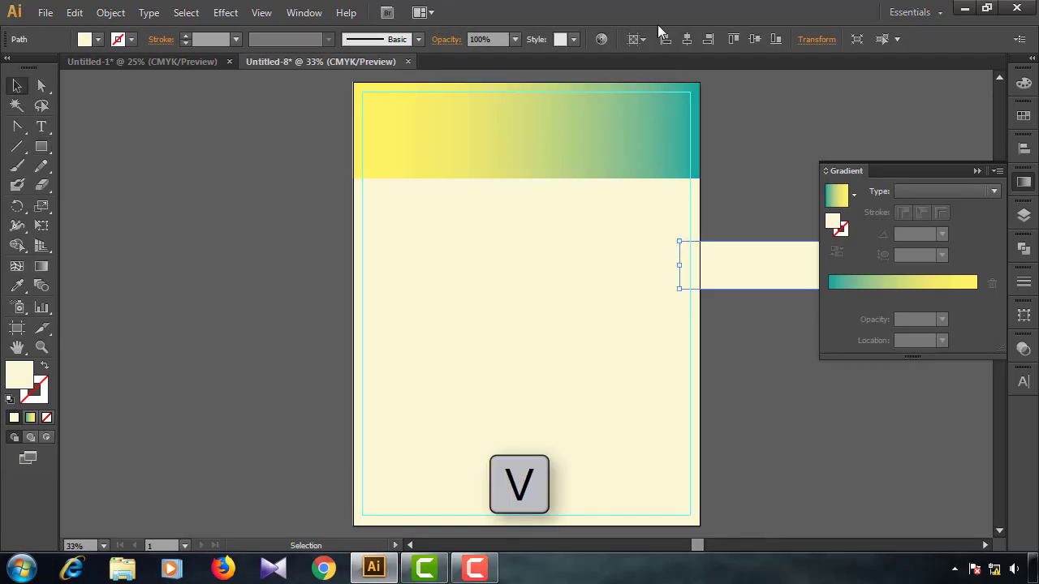
pyautogui.click(687, 41)
pyautogui.moveTo(510, 283); pyautogui.dragTo(529, 209)
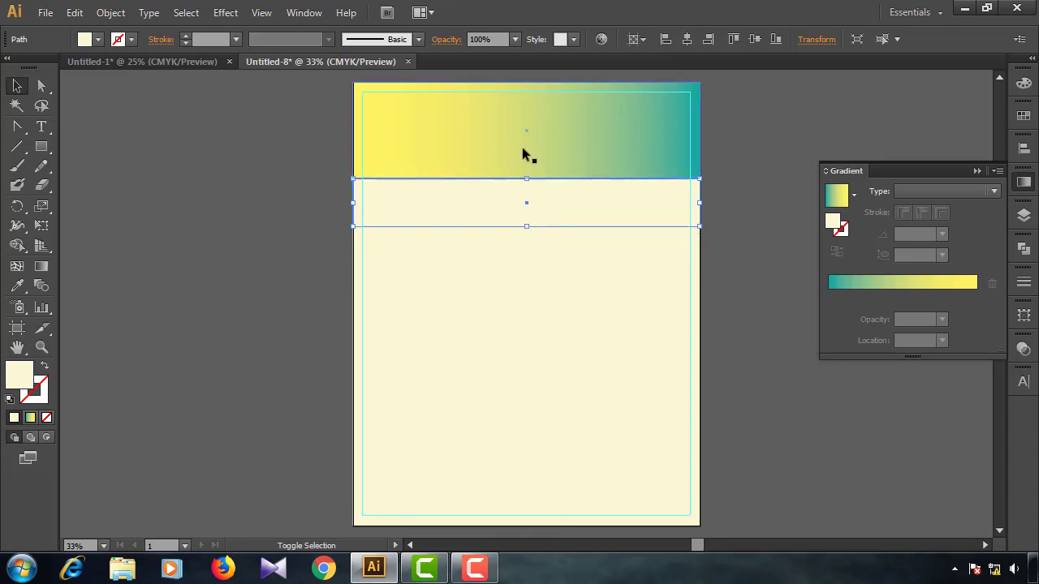
# Set the fill colour of the rectangle below the header to #006737.
pyautogui.doubleClick(24, 379)
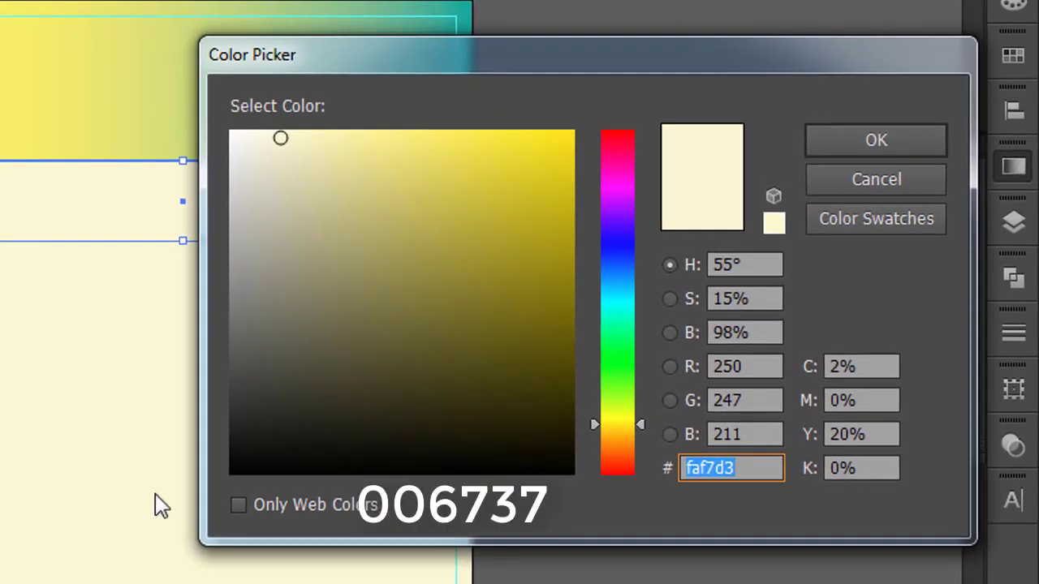
pyautogui.write('006')
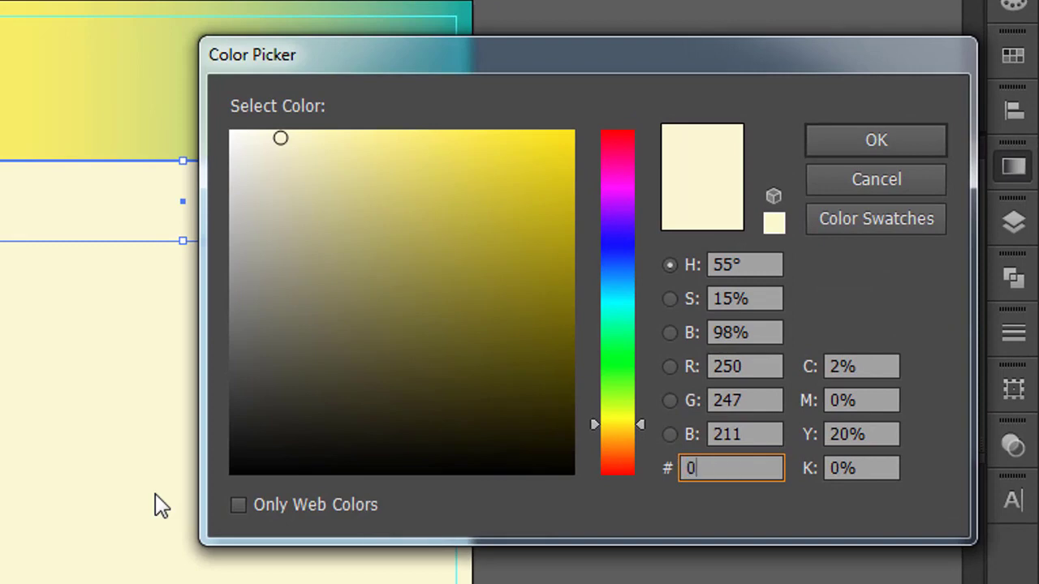
pyautogui.write('737')
pyautogui.press('Return')
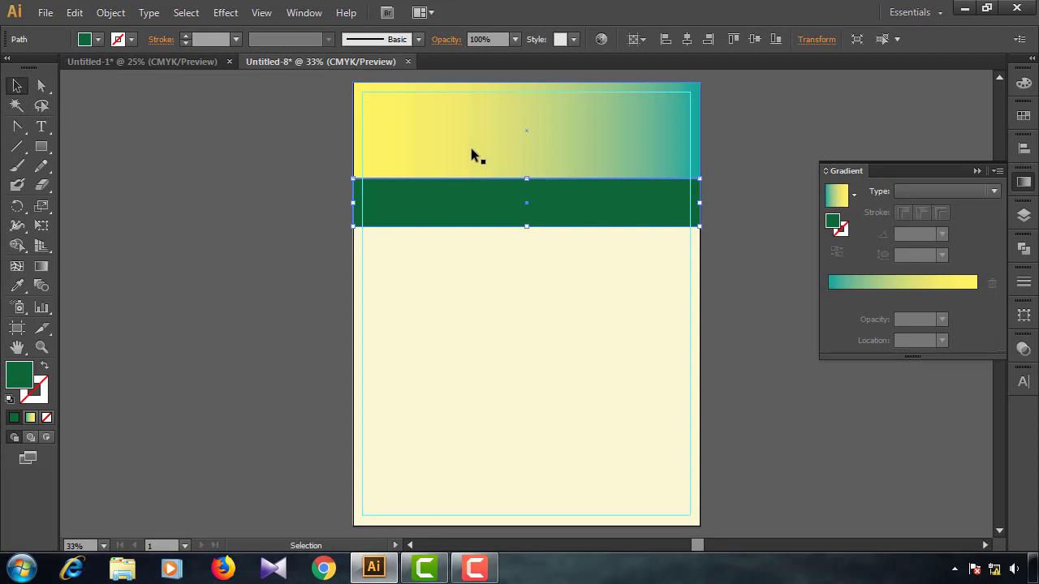
# Offset the green band's path by -0.25 in with miter joins and a miter limit of 4.
pyautogui.scroll(1, 547, 152)
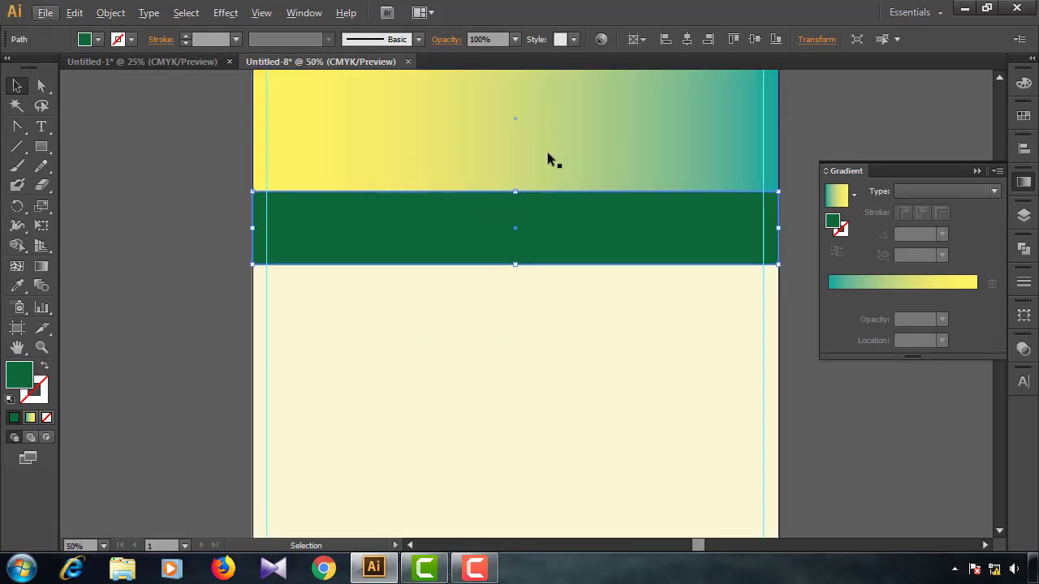
pyautogui.click(115, 15)
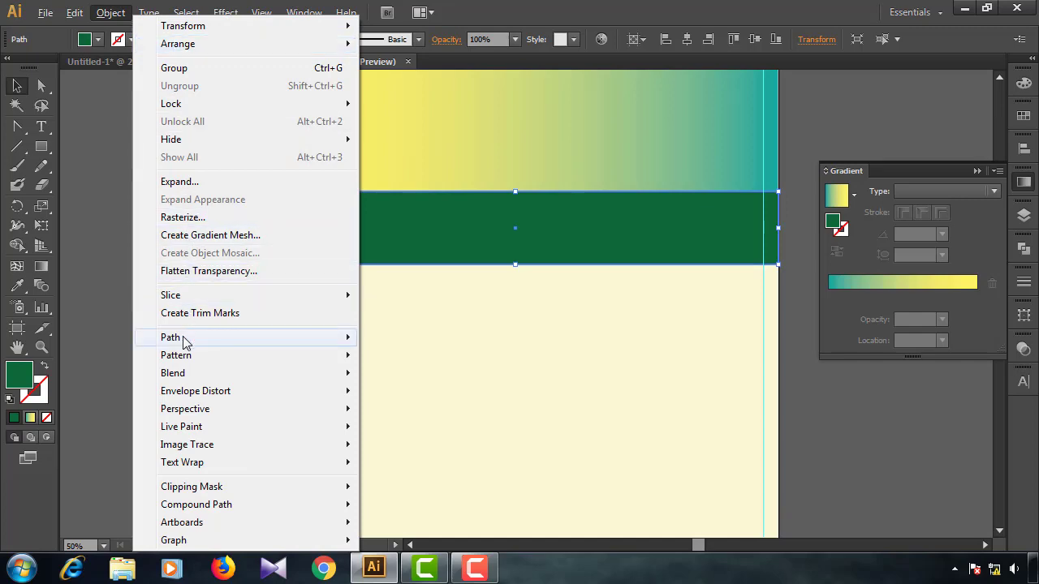
pyautogui.moveTo(225, 343)
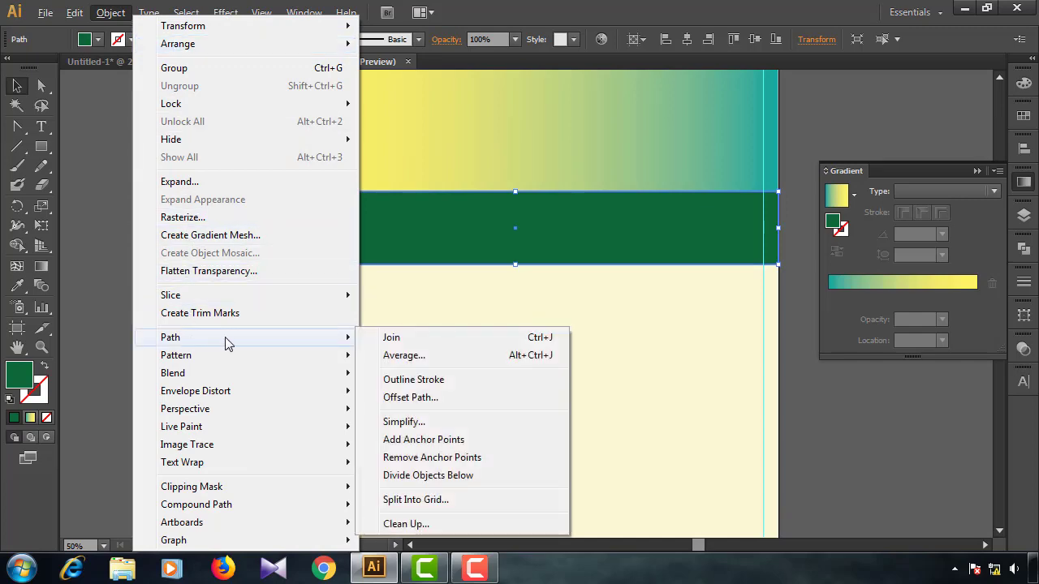
pyautogui.click(398, 397)
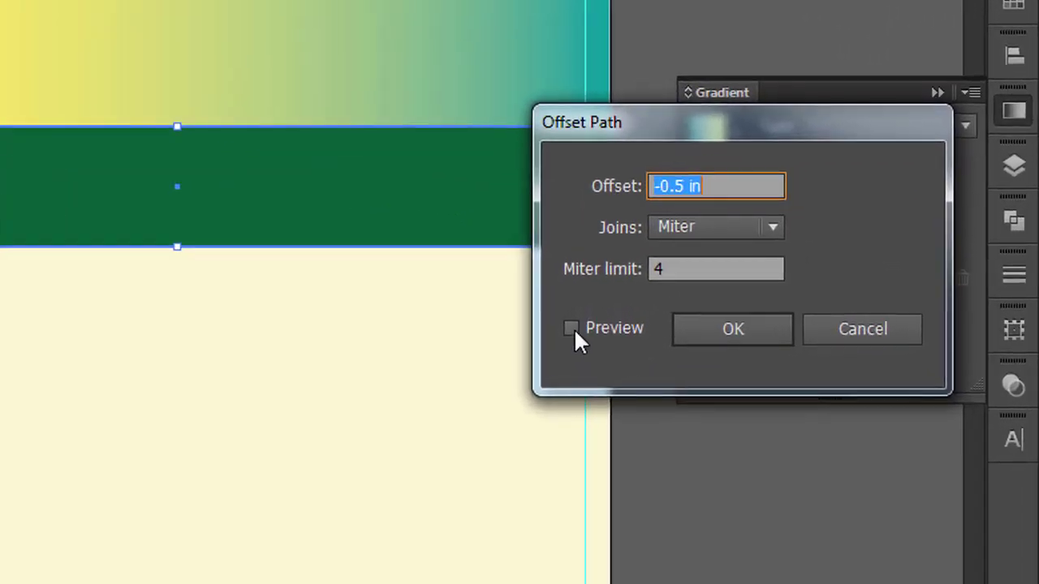
pyautogui.click(572, 328)
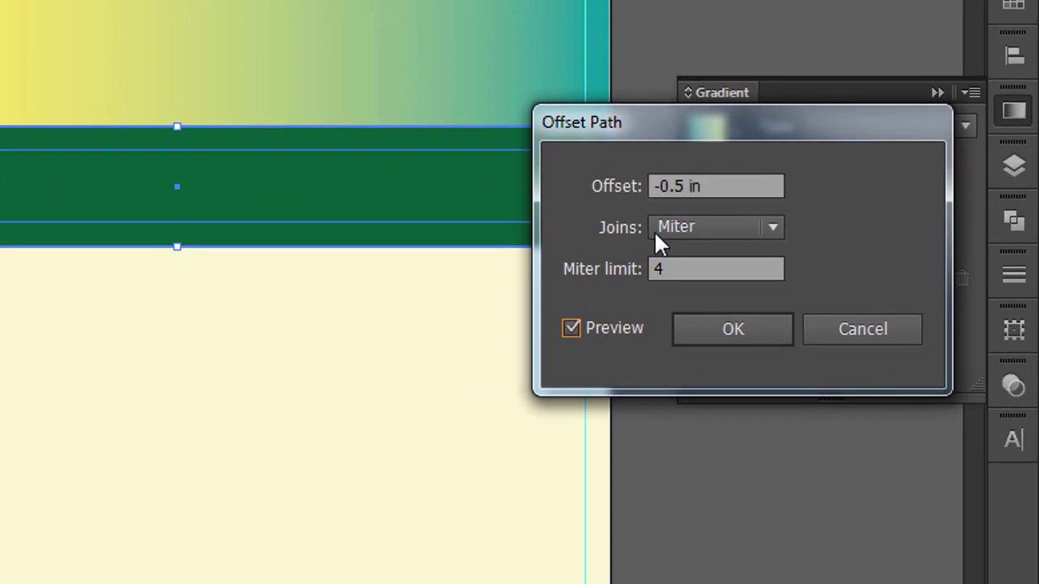
pyautogui.click(675, 187)
pyautogui.press('Up')
pyautogui.press('Up')
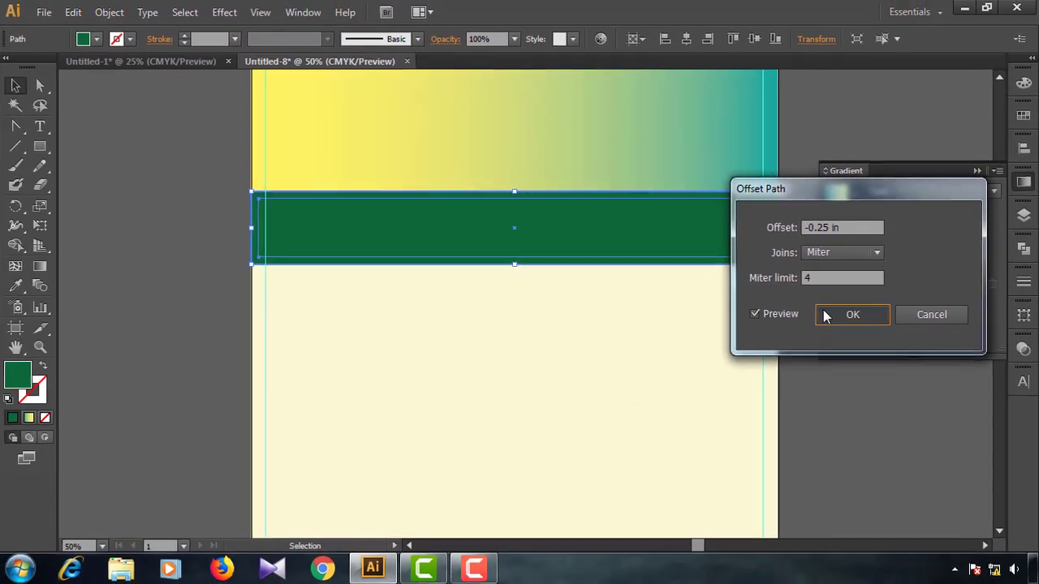
pyautogui.click(852, 315)
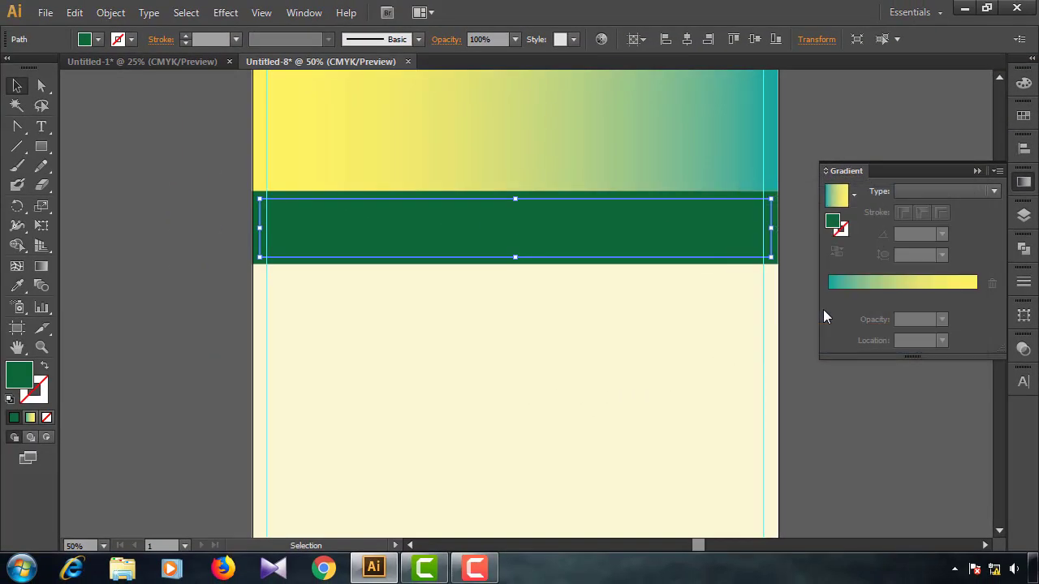
# Remove the fill from the inset rectangle and give it a white 1 pt stroke.
pyautogui.click(46, 417)
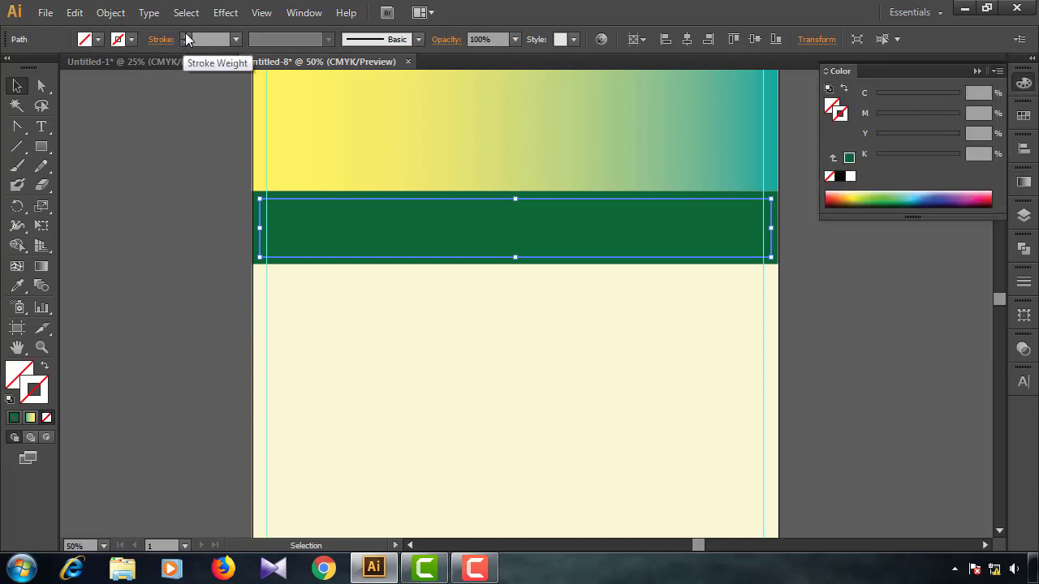
pyautogui.click(185, 36)
pyautogui.click(132, 40)
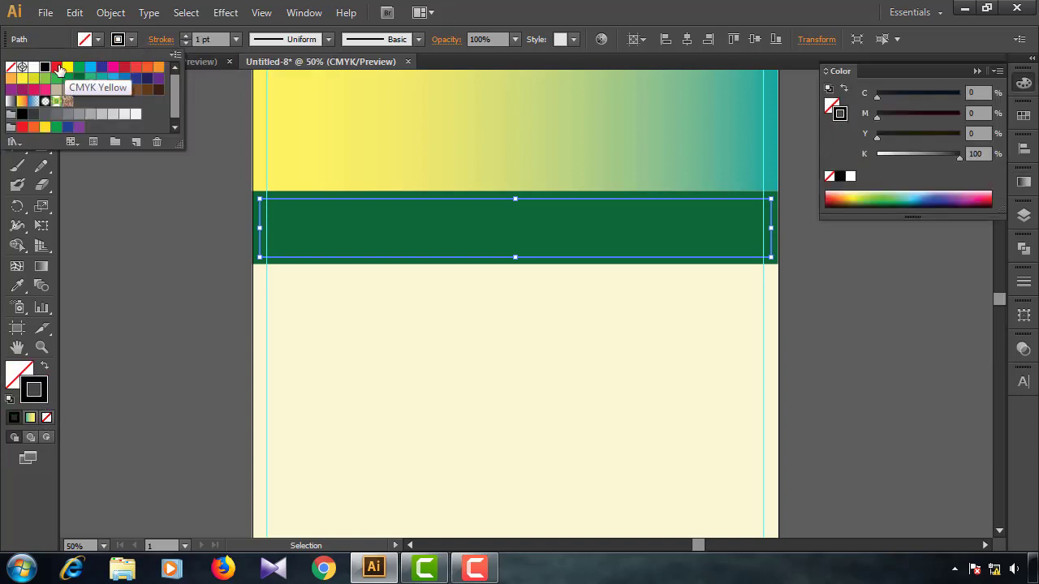
pyautogui.click(33, 67)
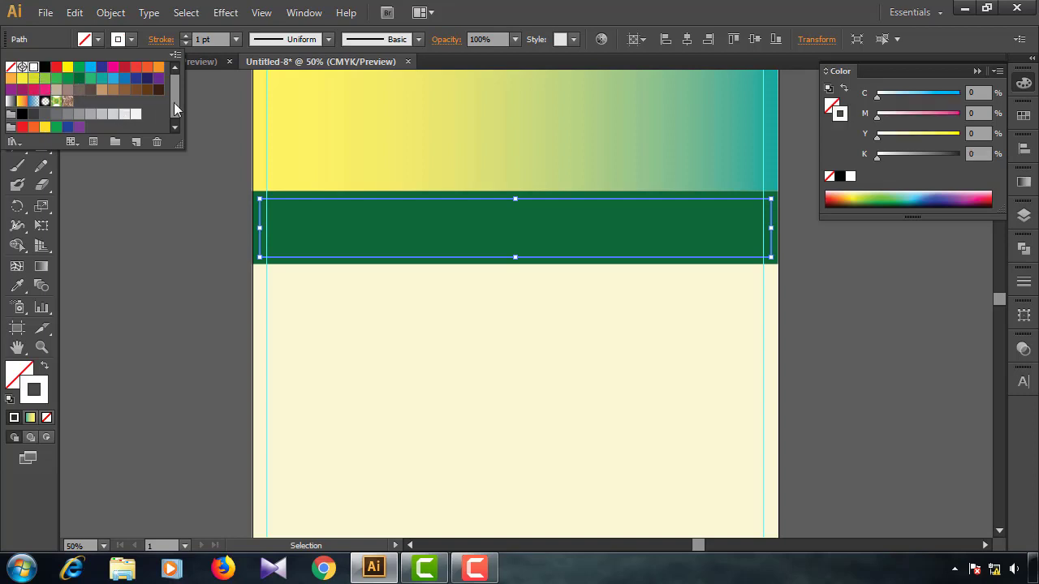
pyautogui.click(217, 117)
pyautogui.click(218, 117)
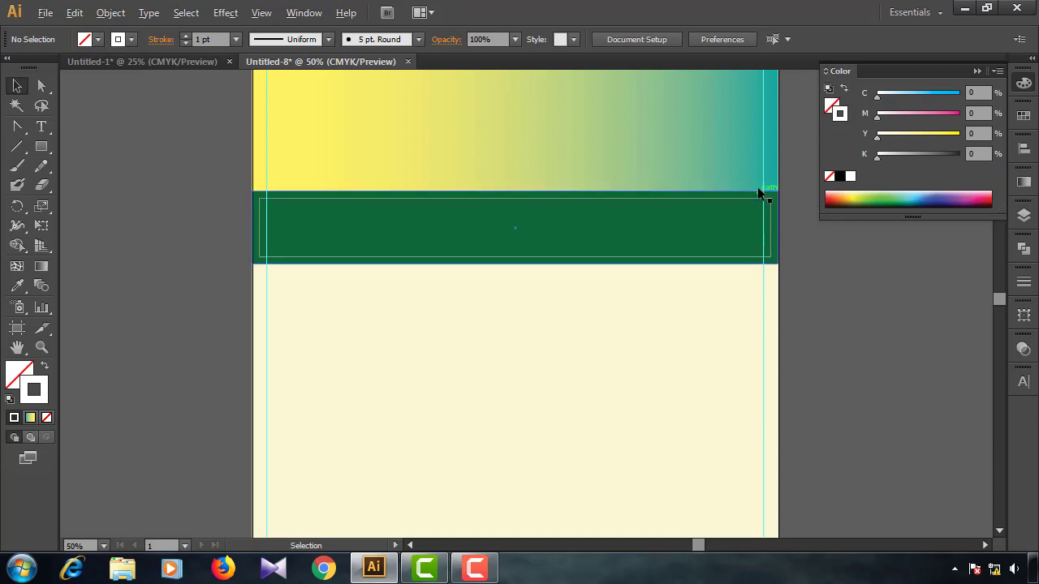
# Draw a horizontal white line along the inset rectangle's upper edge, starting at the right margin guide, and set its stroke to 5 pt.
pyautogui.scroll(1, 759, 193)
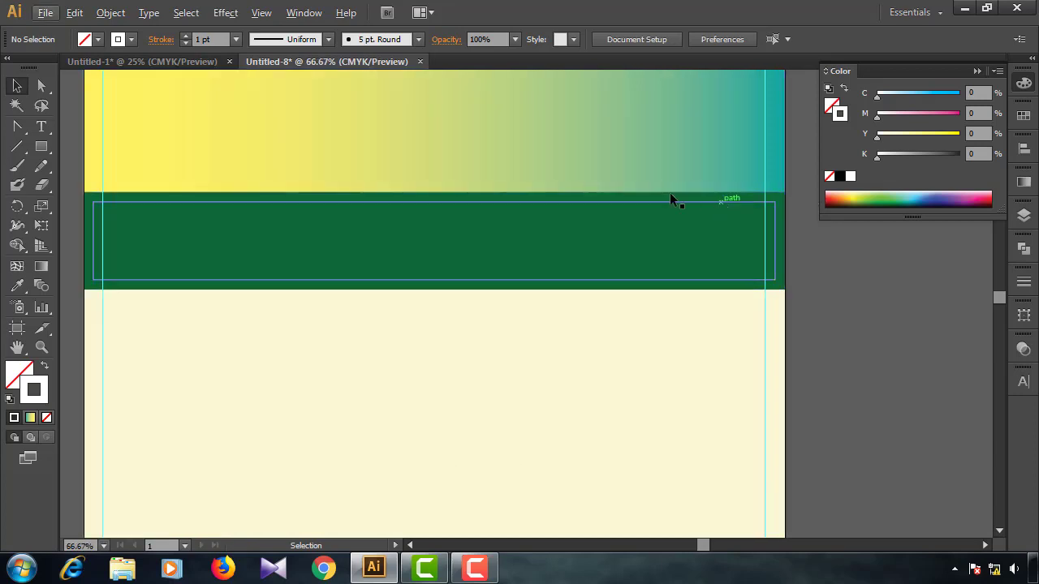
pyautogui.click(20, 150)
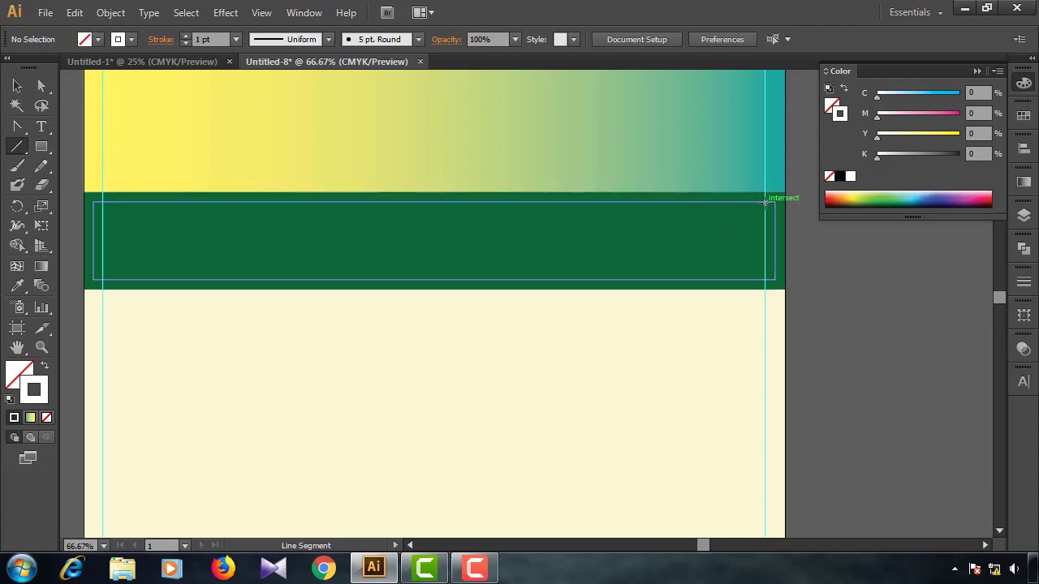
pyautogui.moveTo(764, 202); pyautogui.dragTo(532, 207)
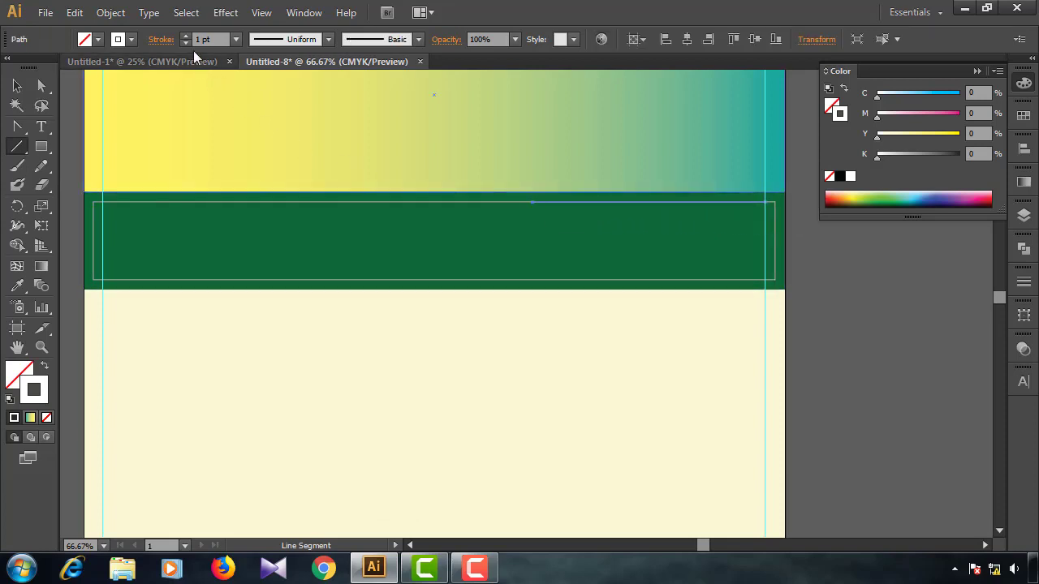
pyautogui.click(186, 37)
pyautogui.click(186, 37)
pyautogui.click(186, 37)
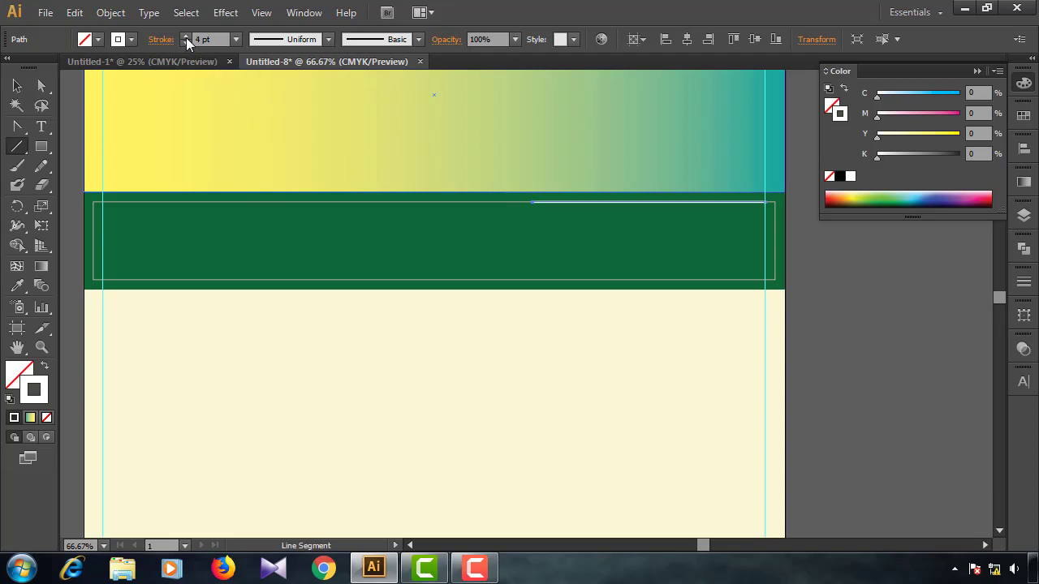
pyautogui.click(186, 37)
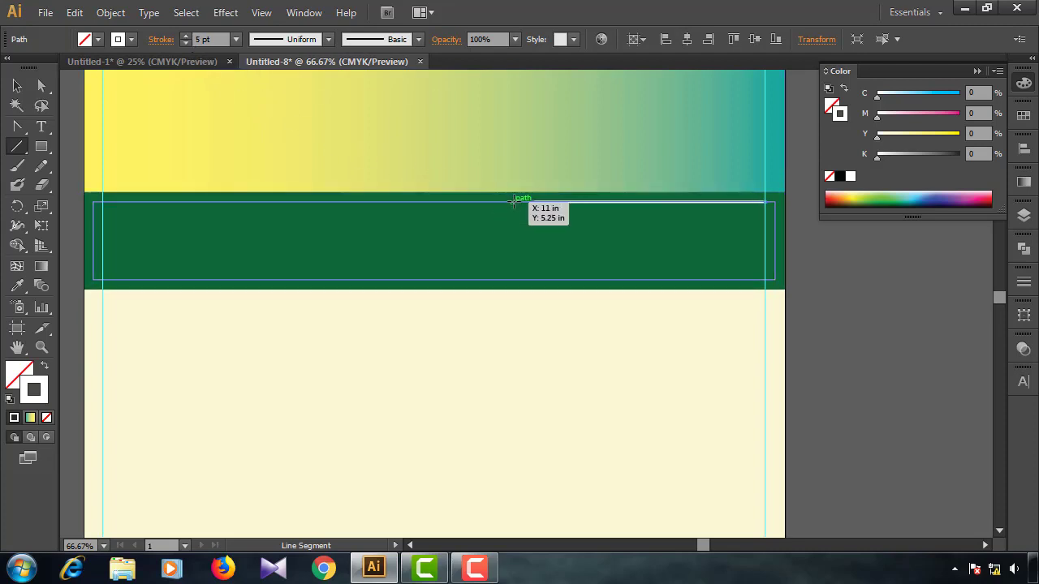
# Draw a second line on the same edge just left of the first and make it dashed with 18 pt dashes and round caps.
pyautogui.moveTo(532, 202); pyautogui.dragTo(378, 202)
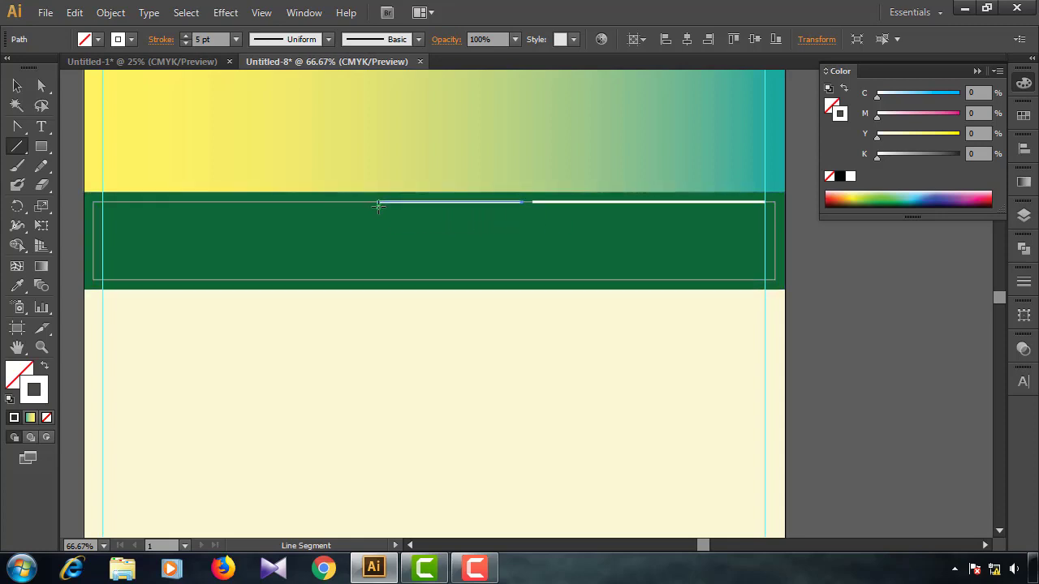
pyautogui.click(132, 40)
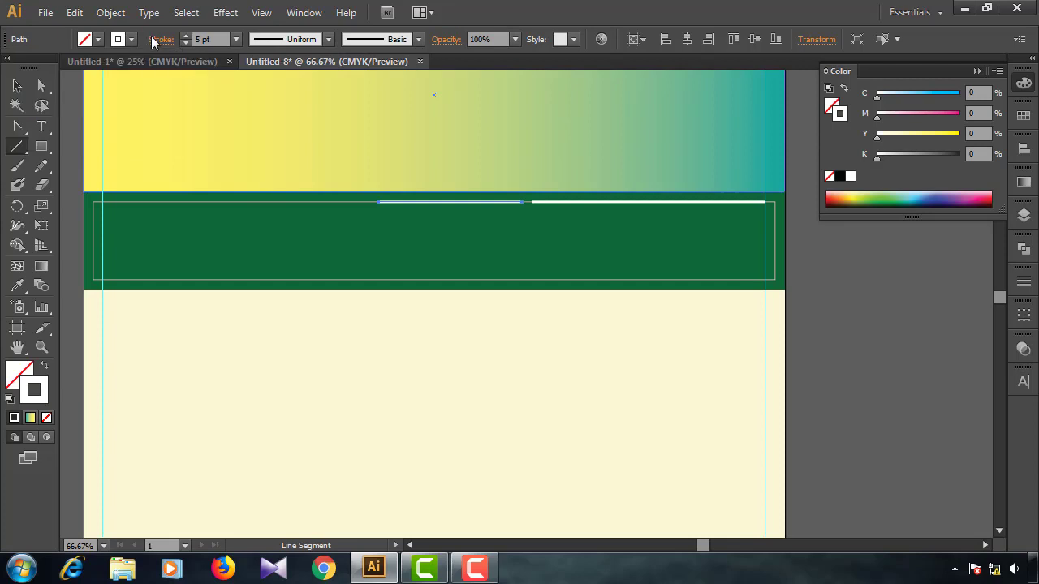
pyautogui.click(154, 40)
pyautogui.click(11, 149)
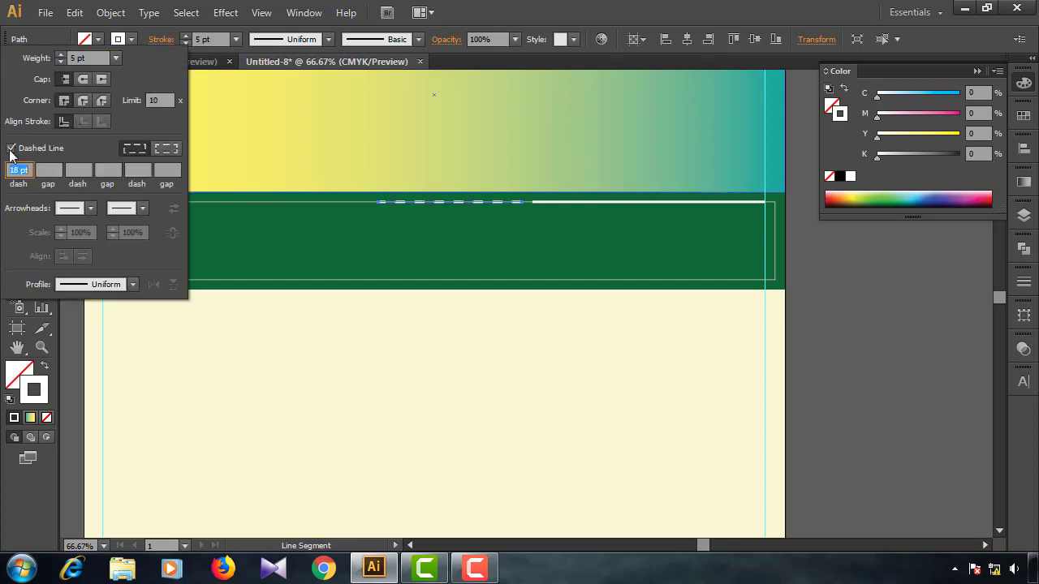
pyautogui.click(83, 81)
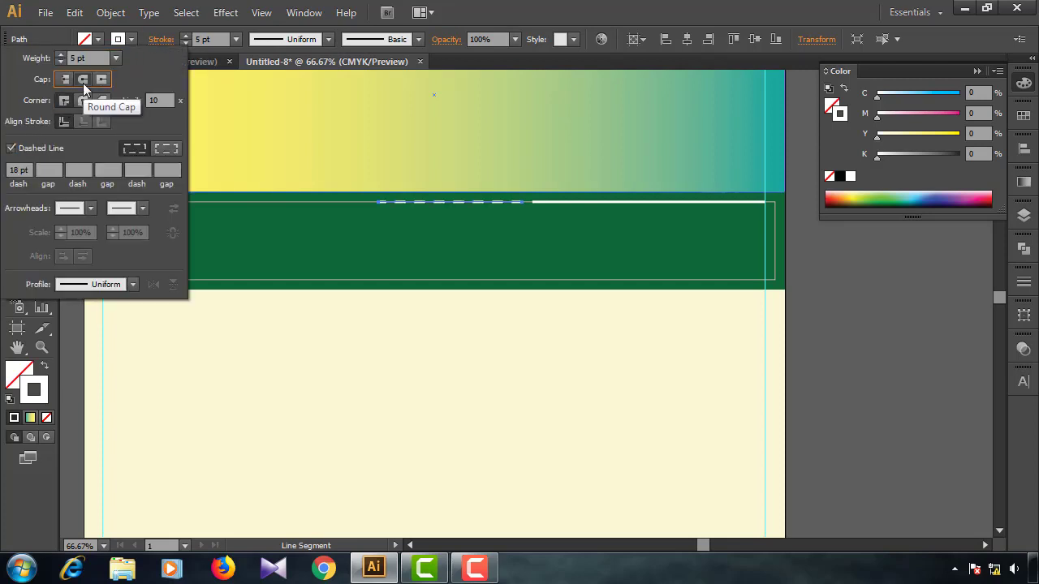
pyautogui.click(823, 236)
# Group the solid line and the dashed line on the inset rectangle's upper edge.
pyautogui.click(643, 201)
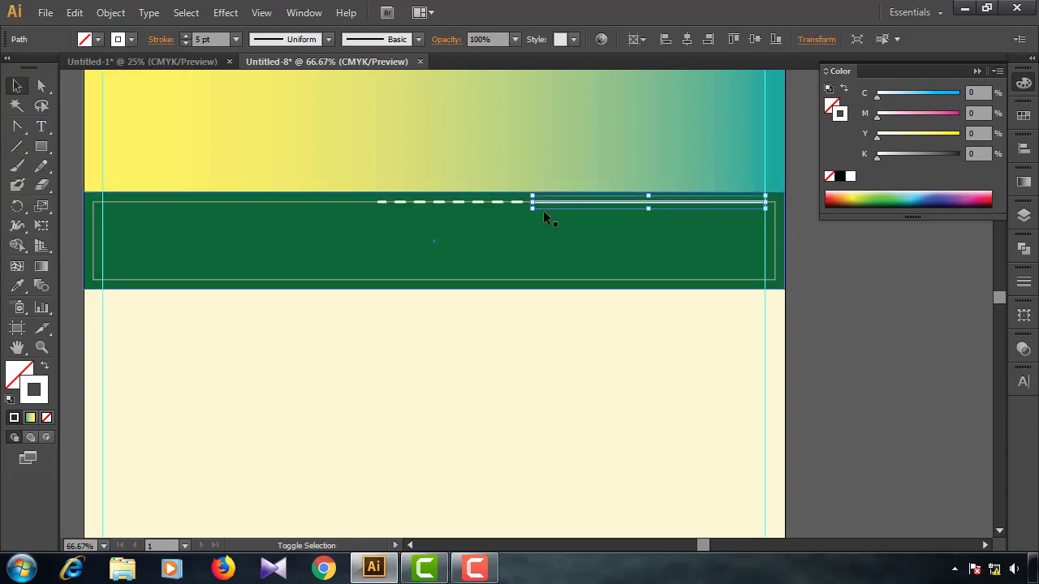
pyautogui.keyDown('shift'); pyautogui.click(515, 203); pyautogui.keyUp('shift')
pyautogui.hotkey('ctrl', 'g')
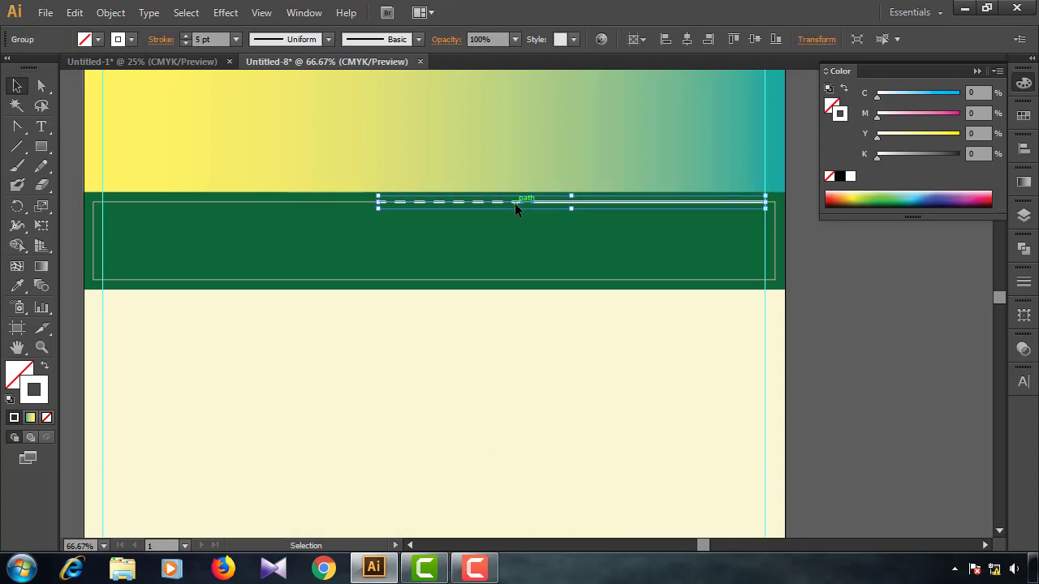
# Create a copy of the line group reflected across the vertical axis and move it straight down onto the inset rectangle's lower edge.
pyautogui.rightClick(514, 203)
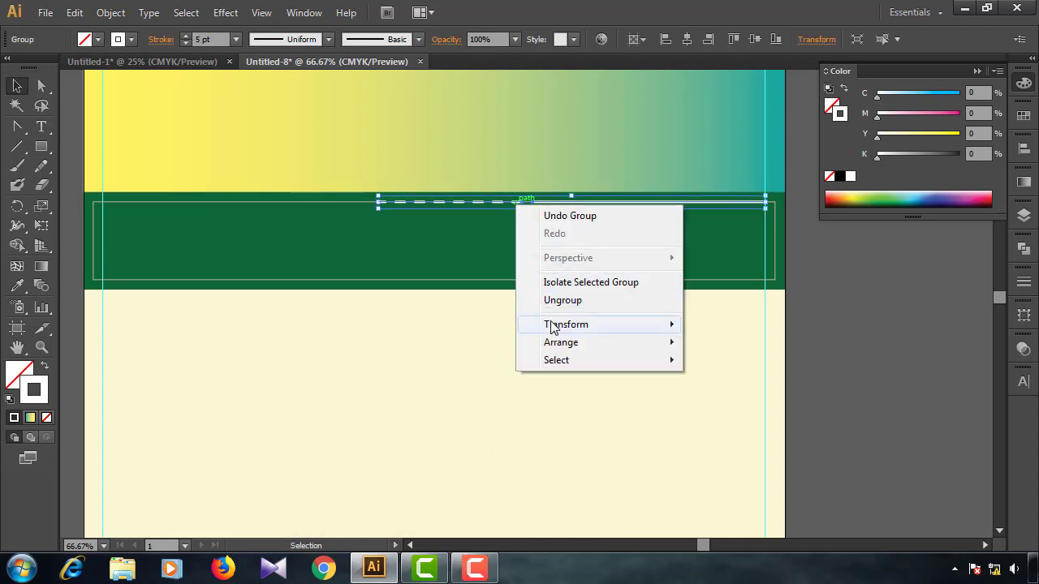
pyautogui.moveTo(552, 326)
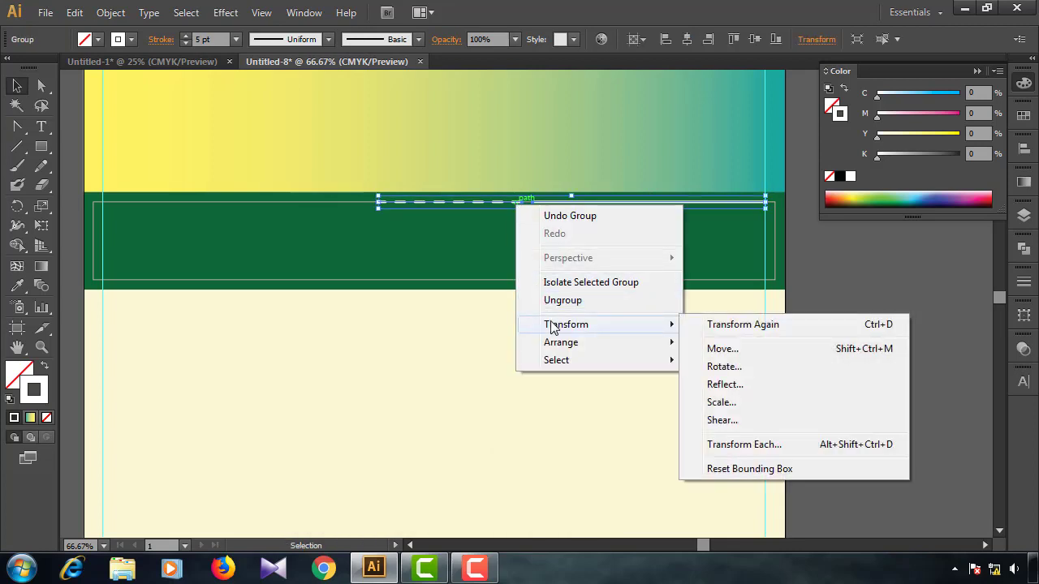
pyautogui.click(713, 384)
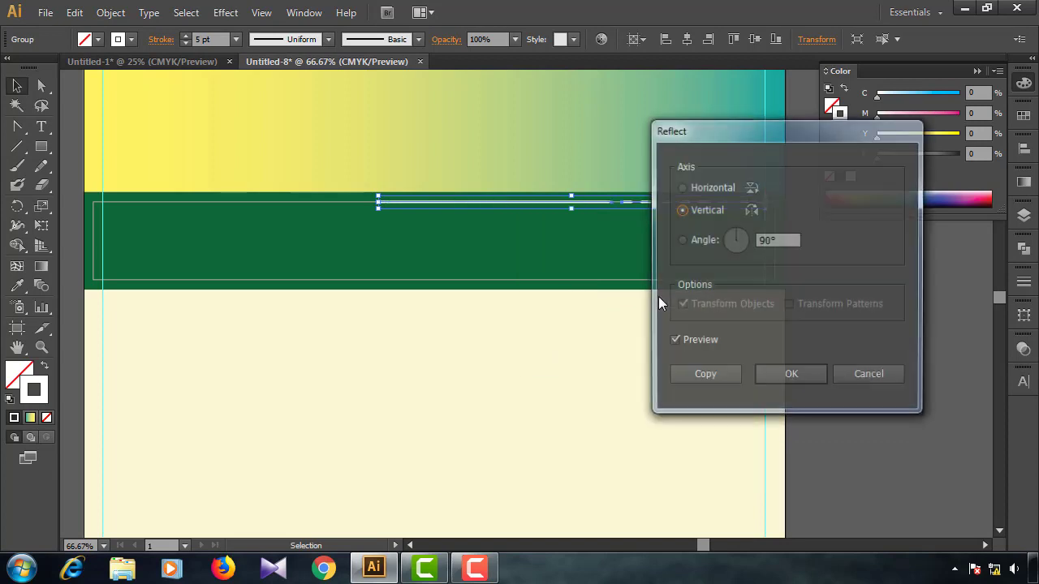
pyautogui.click(697, 375)
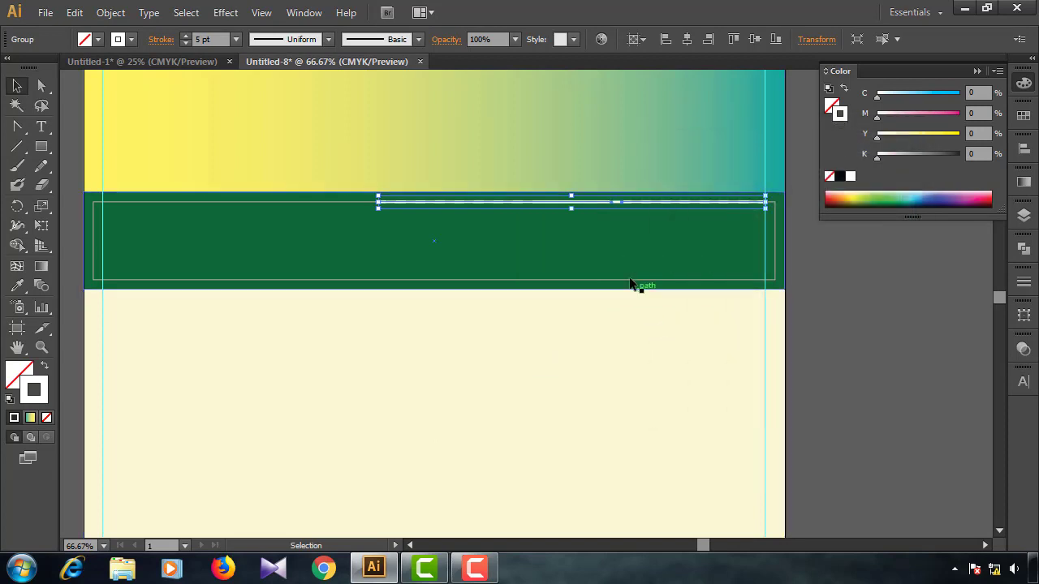
pyautogui.moveTo(579, 206); pyautogui.dragTo(590, 280)
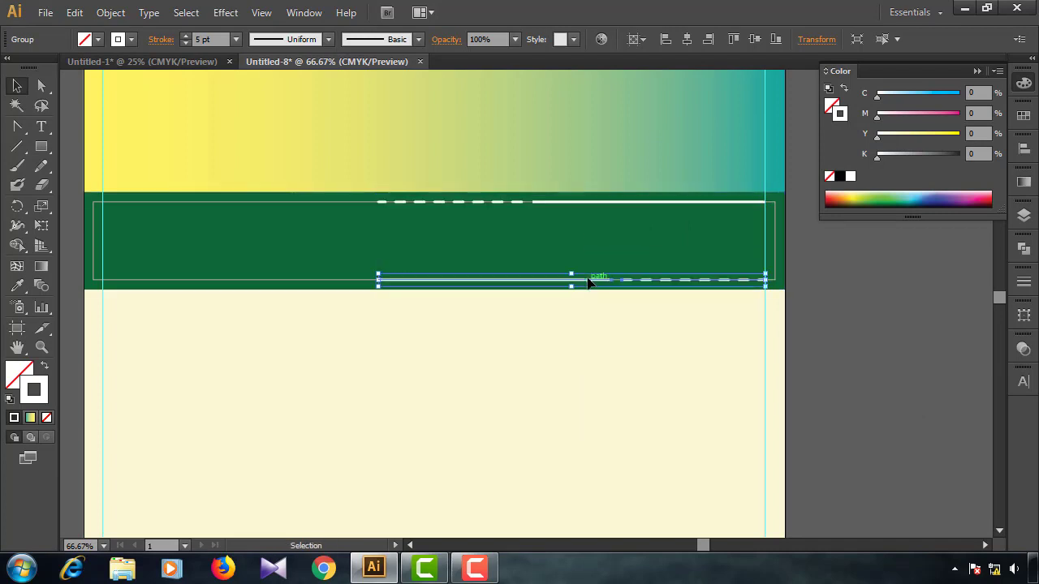
# Delete the thin inset rectangle and group the upper and lower line pairs together.
pyautogui.click(775, 236)
pyautogui.press('Delete')
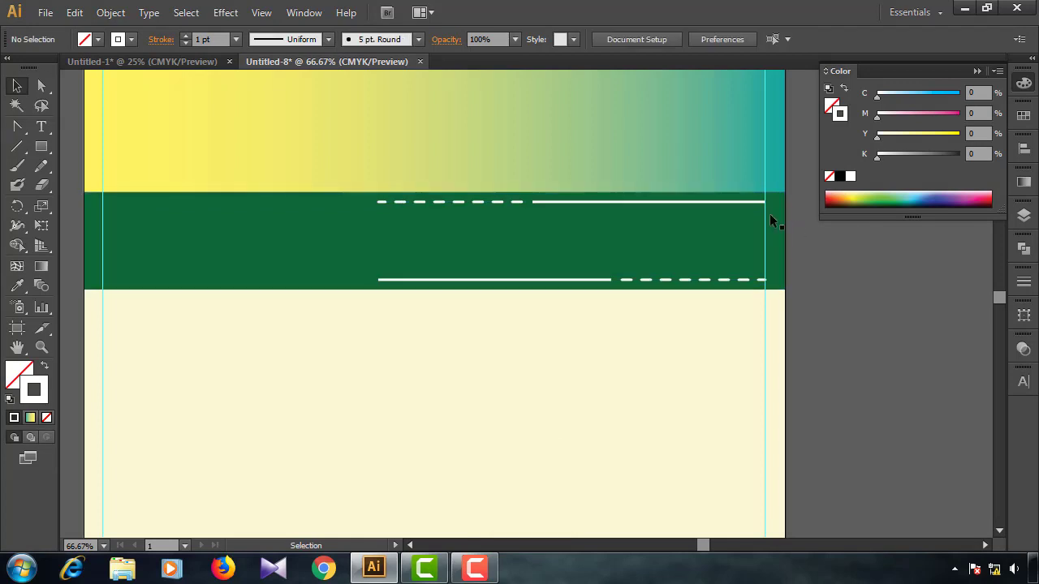
pyautogui.click(751, 203)
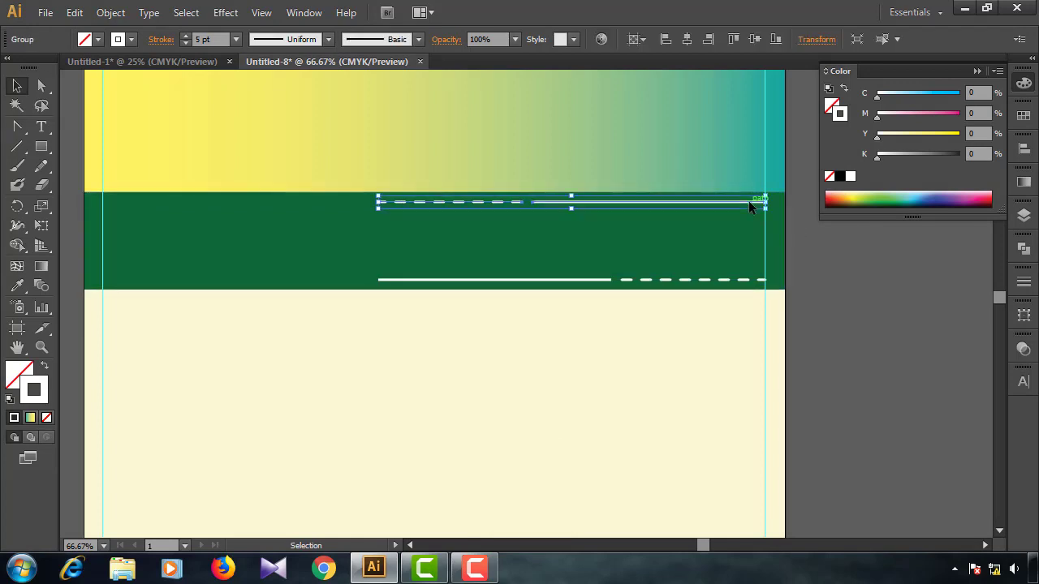
pyautogui.keyDown('shift'); pyautogui.click(734, 281); pyautogui.keyUp('shift')
pyautogui.hotkey('ctrl', 'g')
pyautogui.press('v')
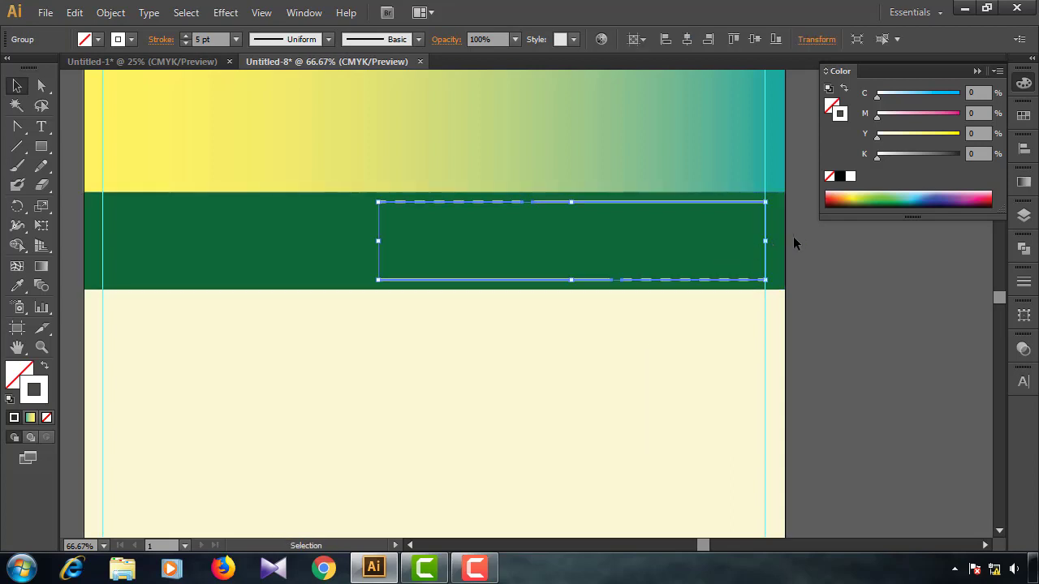
pyautogui.click(976, 72)
pyautogui.click(866, 233)
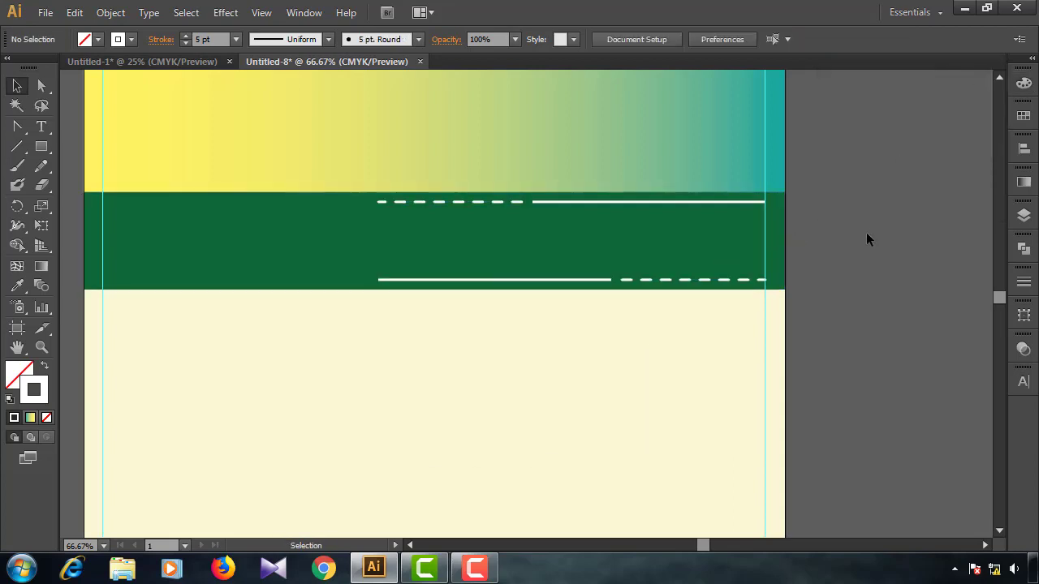
# Duplicate the green band and place the copy flush with the artboard's bottom edge.
pyautogui.hotkey('ctrl', '-')
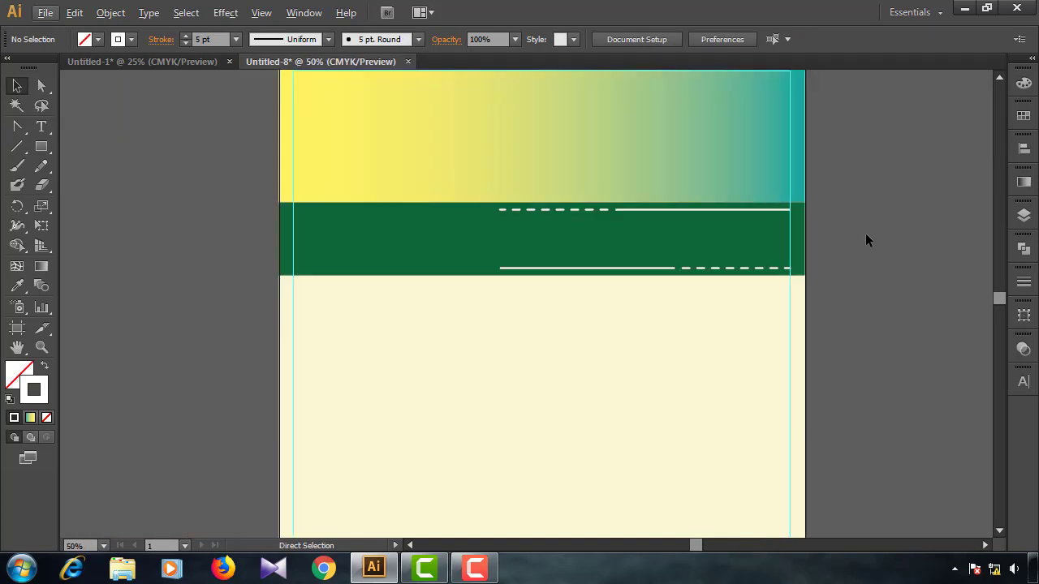
pyautogui.hotkey('ctrl', '0')
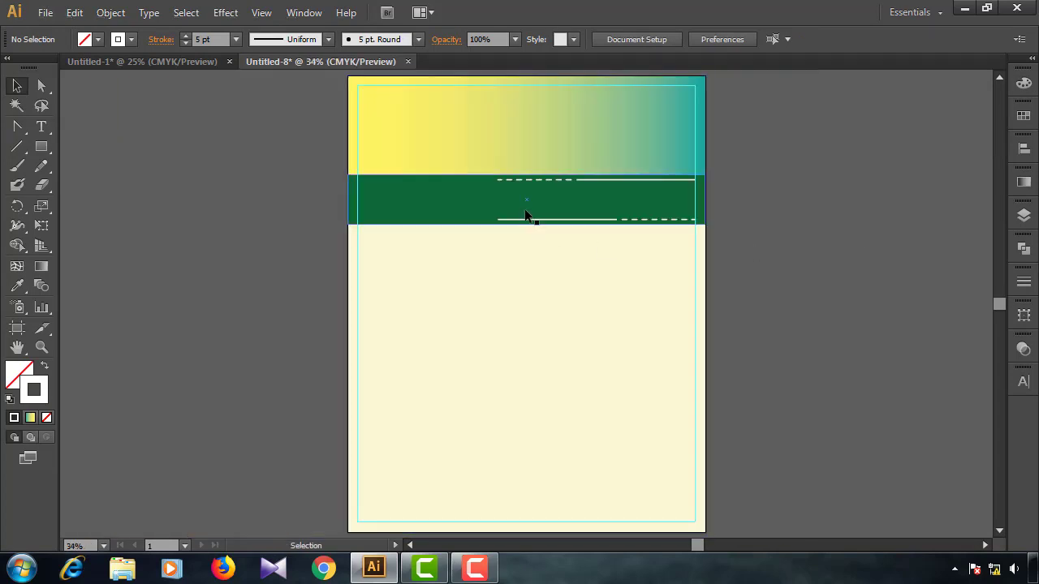
pyautogui.moveTo(525, 215); pyautogui.dragTo(561, 508)
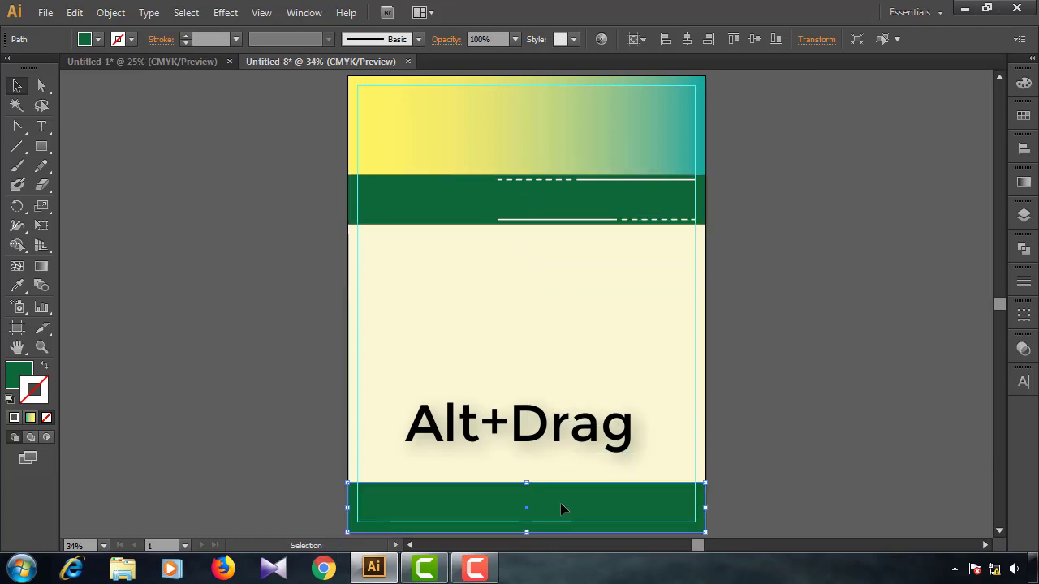
pyautogui.scroll(-2, 561, 506)
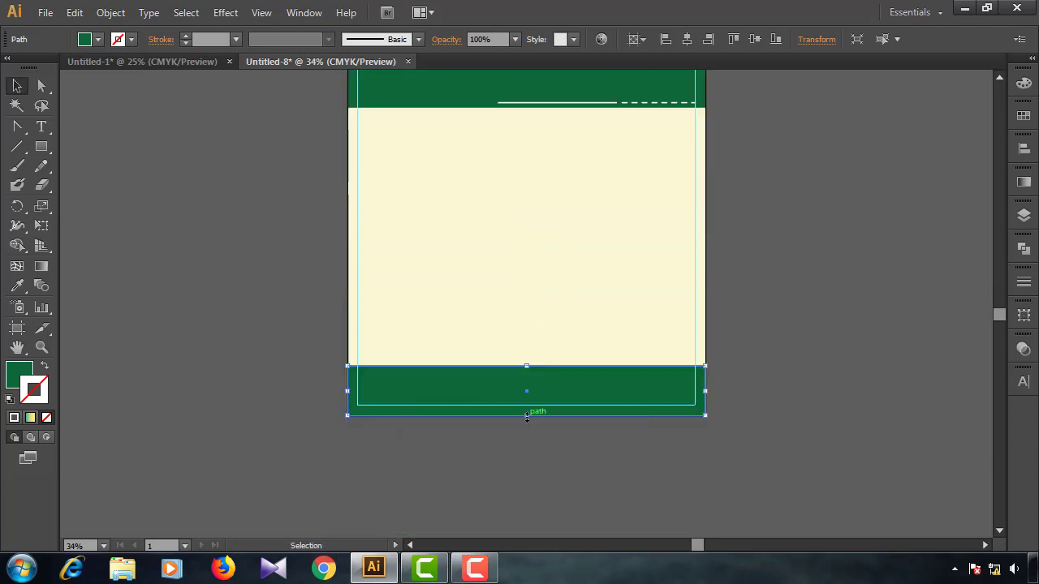
# Extend the footer band past the artboard's bottom and side edges and apply a smooth Zig Zag effect with 11 ridges per segment.
pyautogui.moveTo(527, 416); pyautogui.dragTo(527, 423)
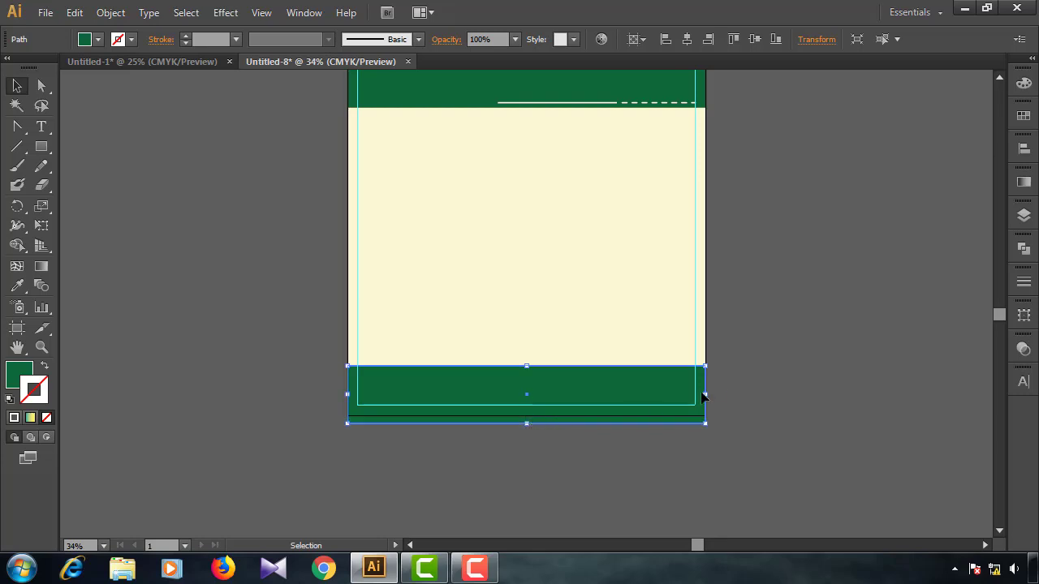
pyautogui.moveTo(704, 394); pyautogui.dragTo(721, 390)
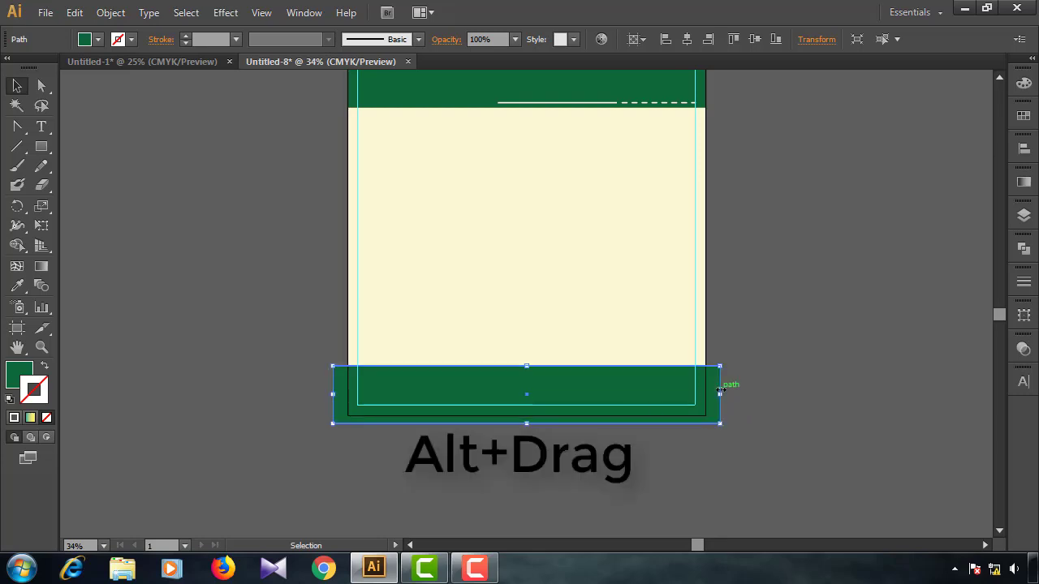
pyautogui.click(230, 15)
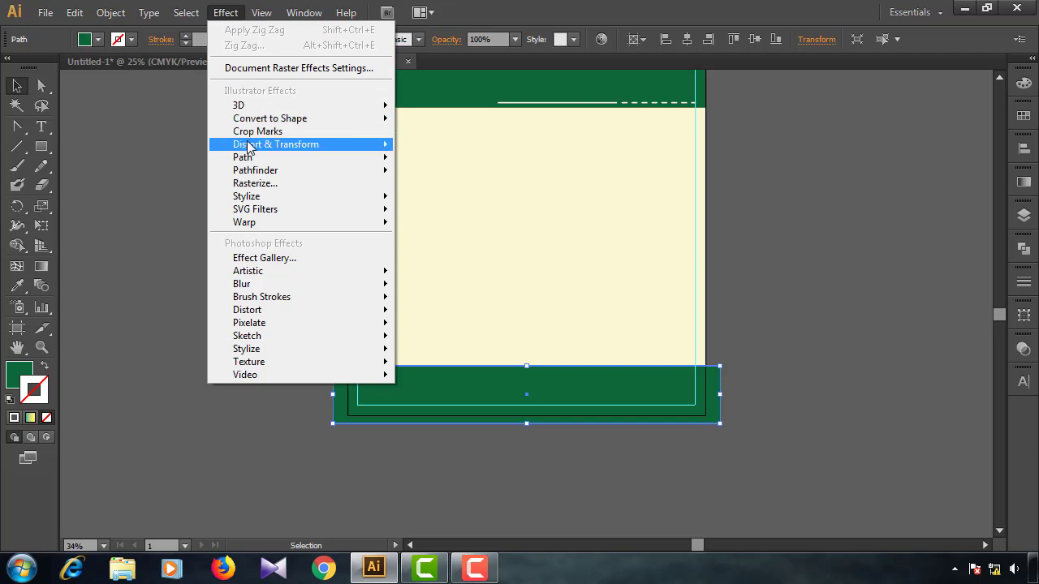
pyautogui.moveTo(322, 144)
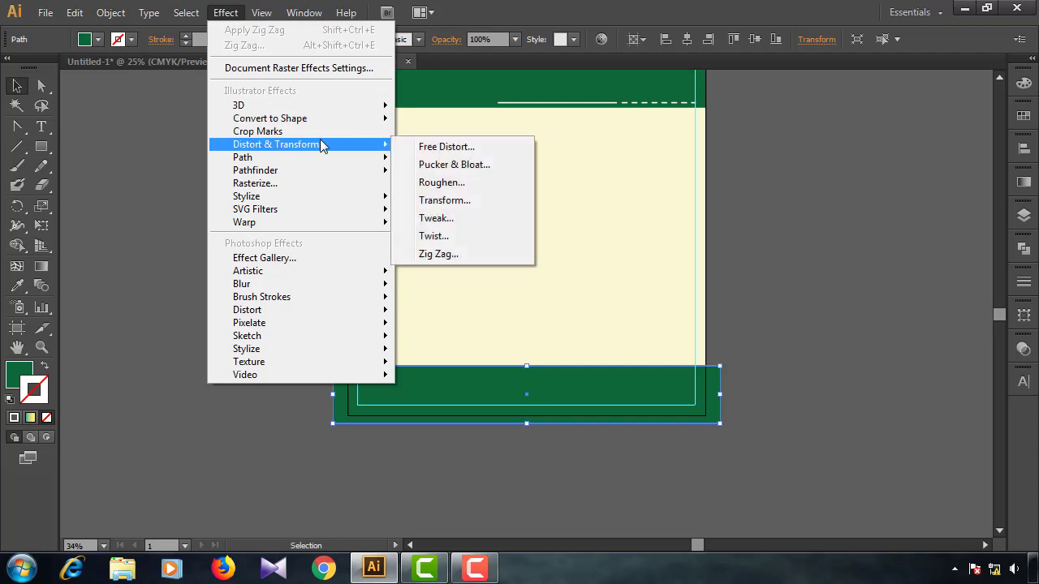
pyautogui.click(437, 255)
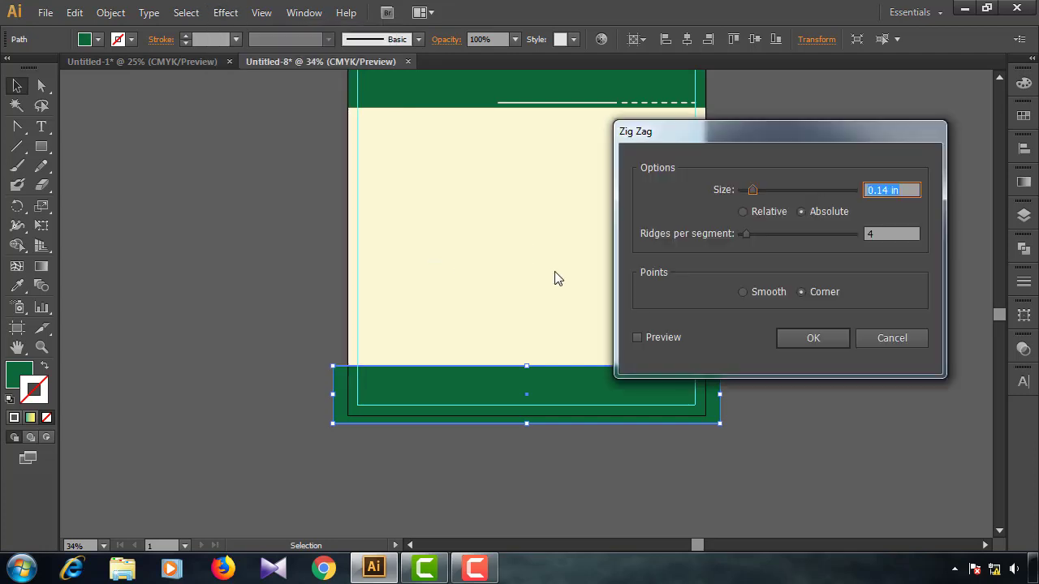
pyautogui.click(638, 338)
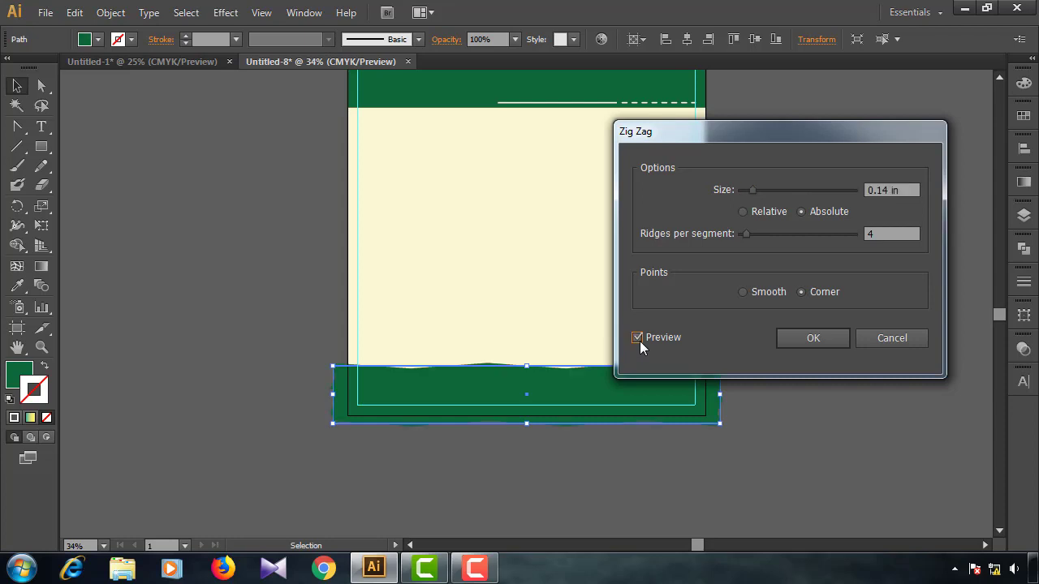
pyautogui.doubleClick(872, 233)
pyautogui.write('11')
pyautogui.click(743, 292)
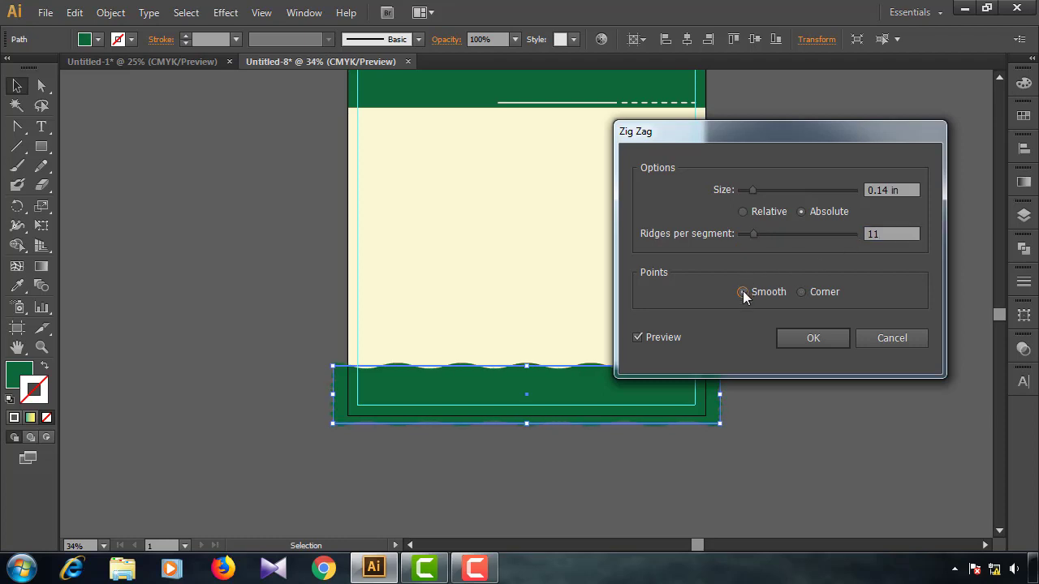
pyautogui.click(811, 338)
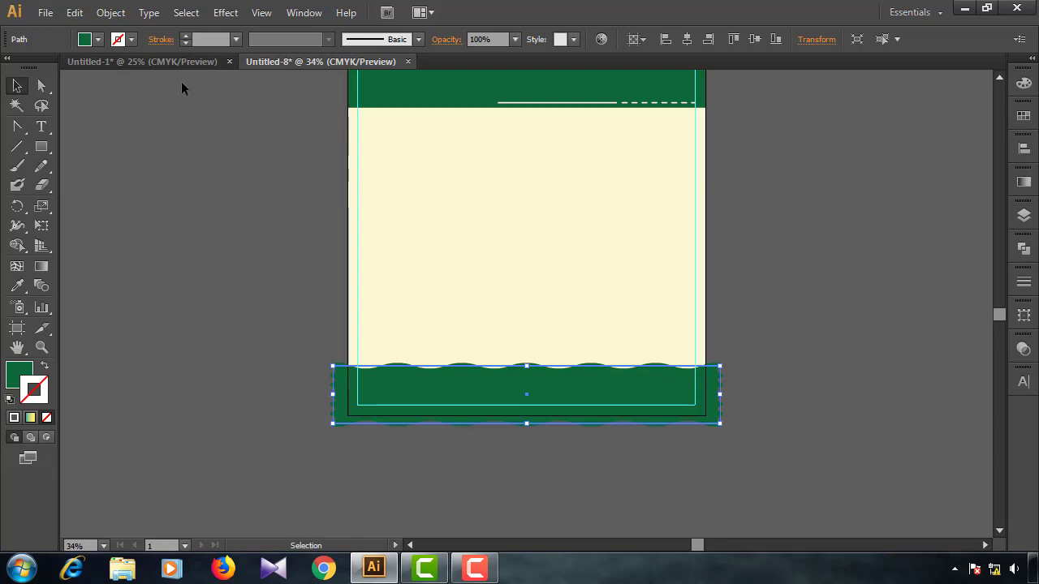
# Expand the appearance of the wavy footer band into editable paths.
pyautogui.click(111, 13)
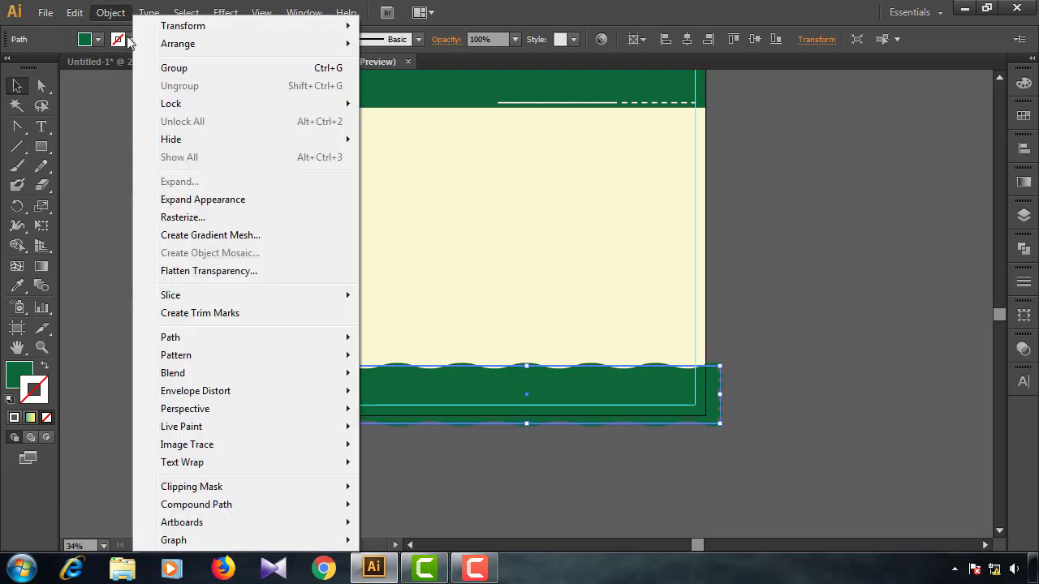
pyautogui.click(178, 201)
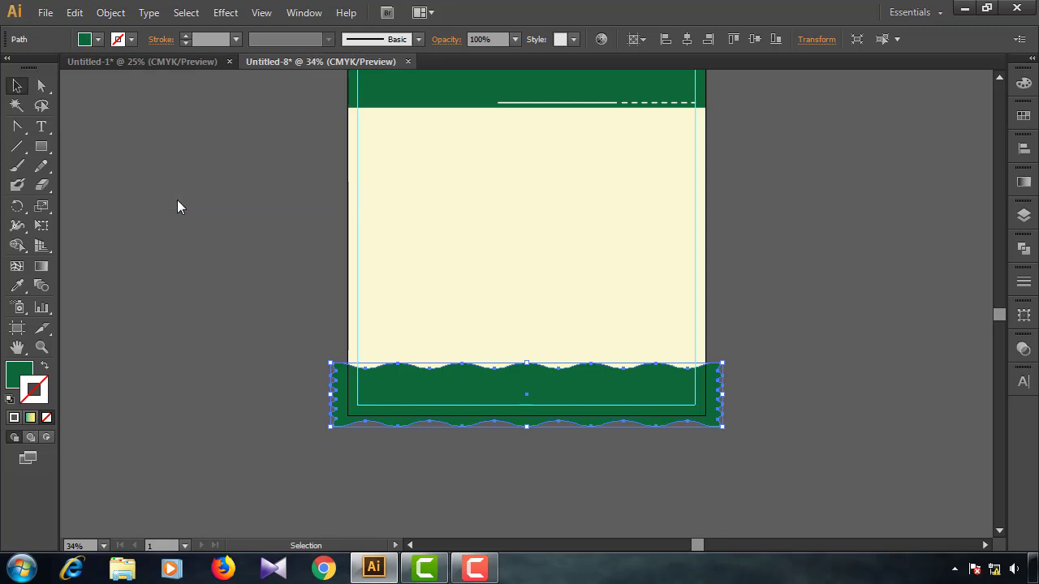
pyautogui.click(722, 206)
# Duplicate the upper green band over the footer, stretch it from the artboard's bottom edge to just above the waves, and remove its fill.
pyautogui.click(477, 83)
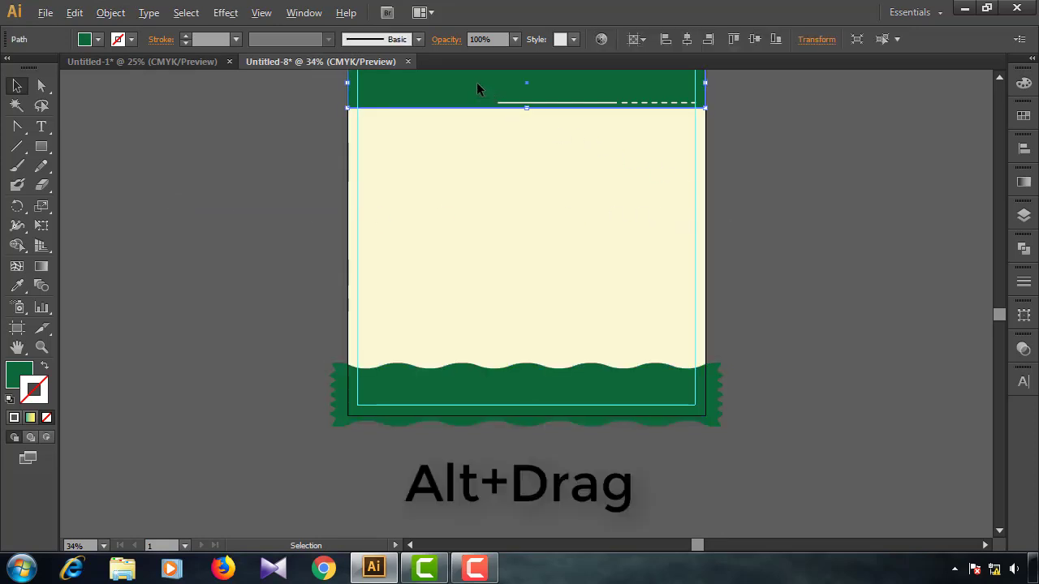
pyautogui.moveTo(477, 83)
pyautogui.mouseDown()
pyautogui.moveTo(513, 398)
pyautogui.moveTo(526, 354)
pyautogui.mouseUp()
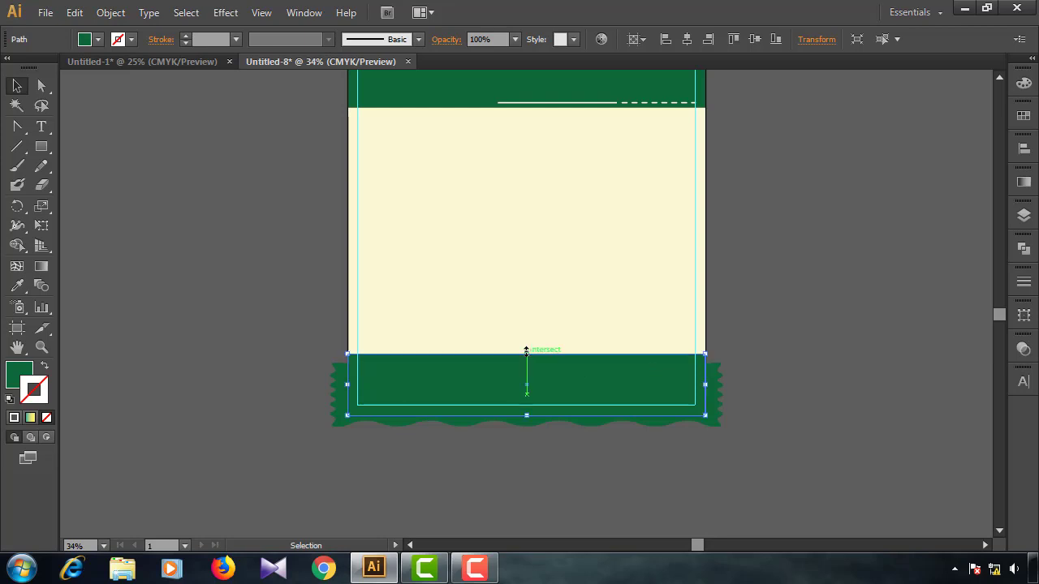
pyautogui.click(18, 379)
pyautogui.click(47, 418)
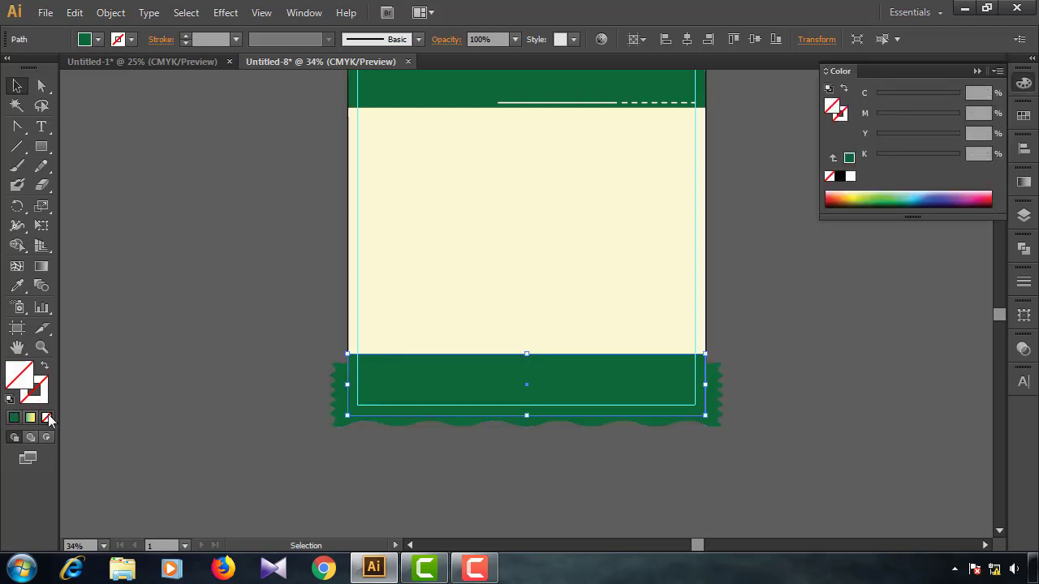
# Try to make a clipping mask from the unfilled rectangle and the wavy footer band.
pyautogui.keyDown('shift'); pyautogui.click(466, 382); pyautogui.keyUp('shift')
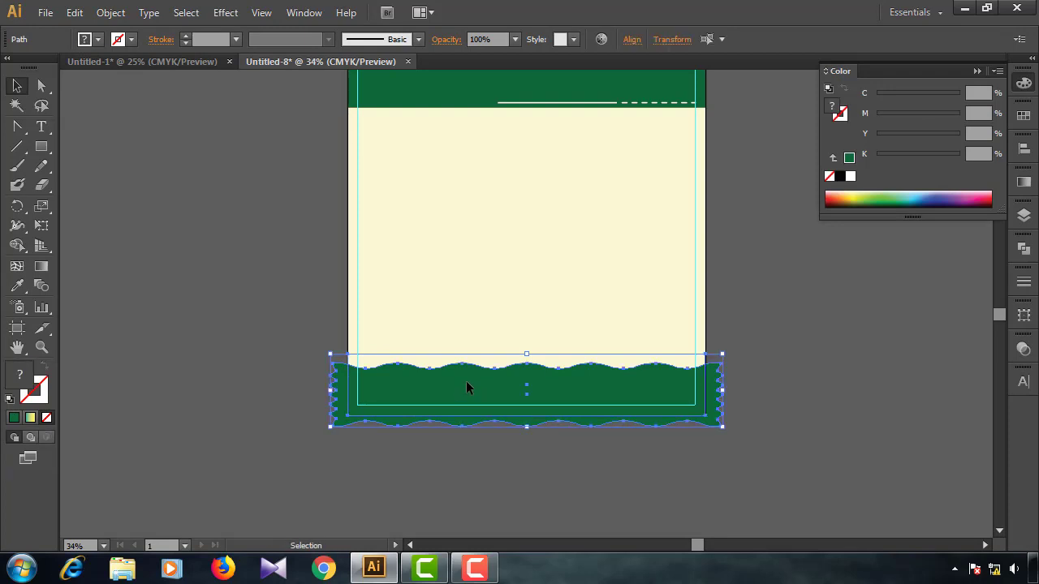
pyautogui.rightClick(467, 382)
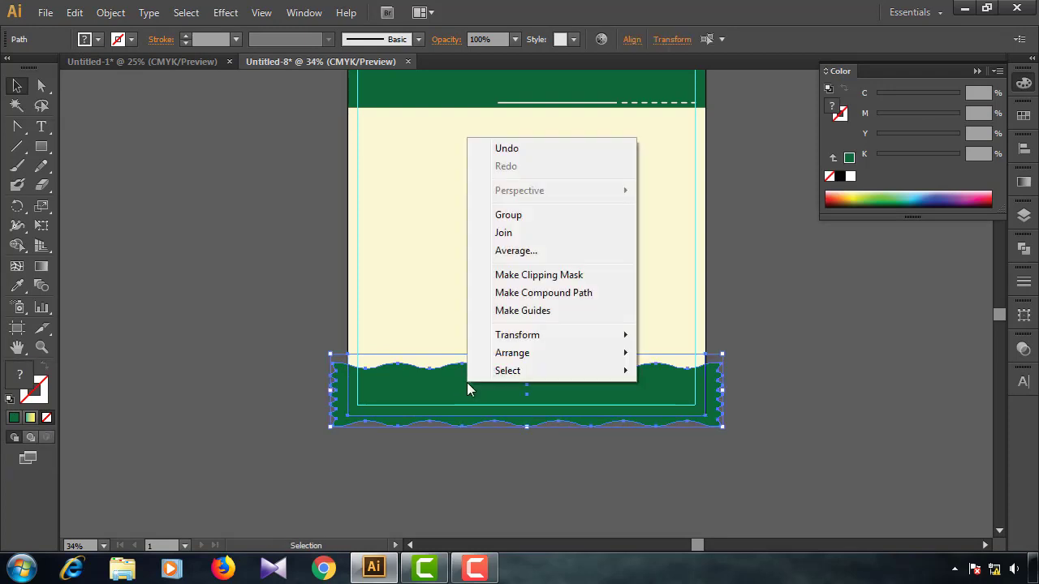
pyautogui.click(500, 276)
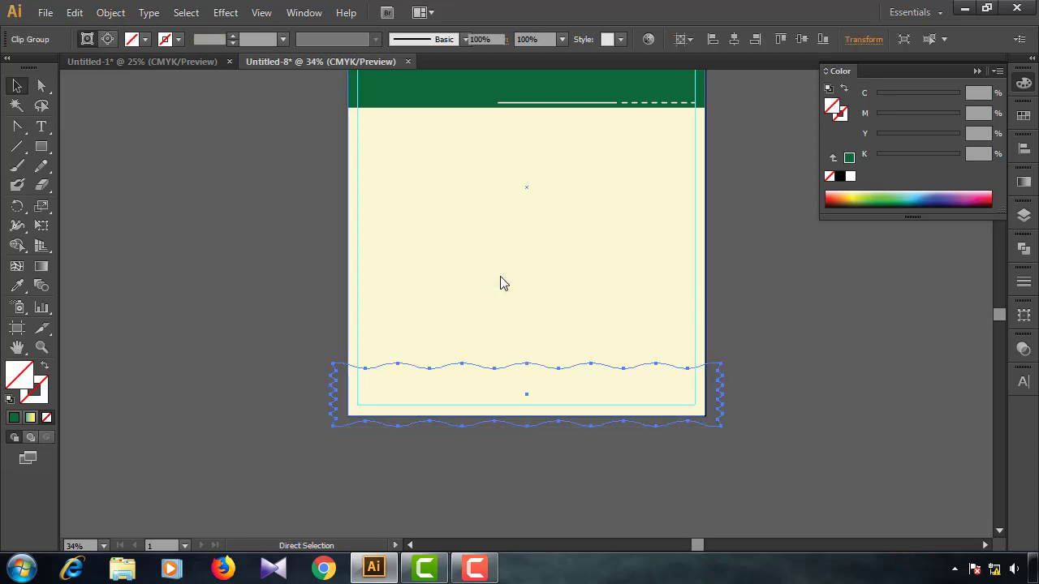
pyautogui.hotkey('ctrl', 'z')
# Bring the unfilled rectangle over the footer to the front of the stacking order.
pyautogui.click(560, 327)
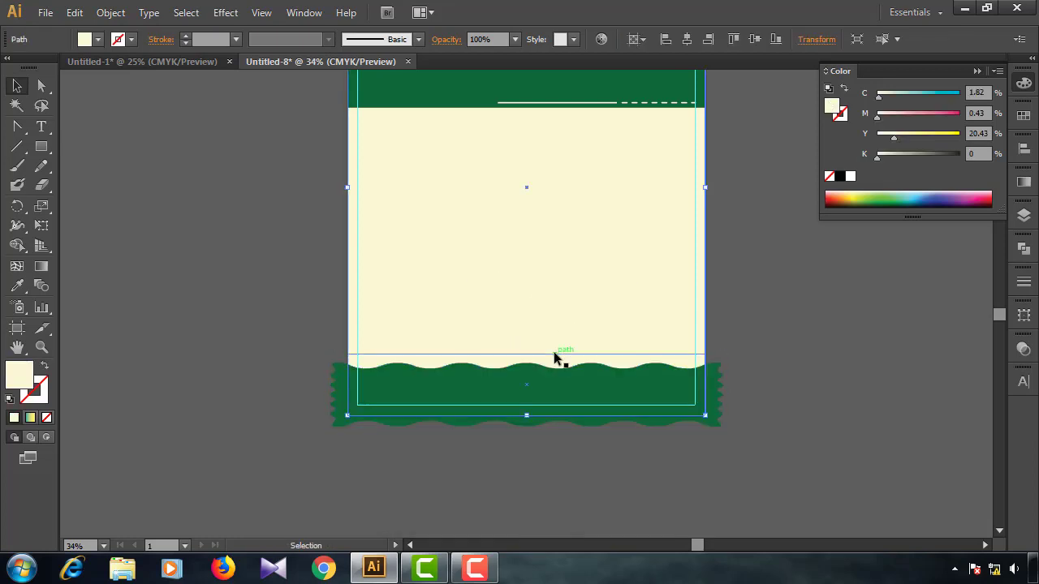
pyautogui.click(554, 357)
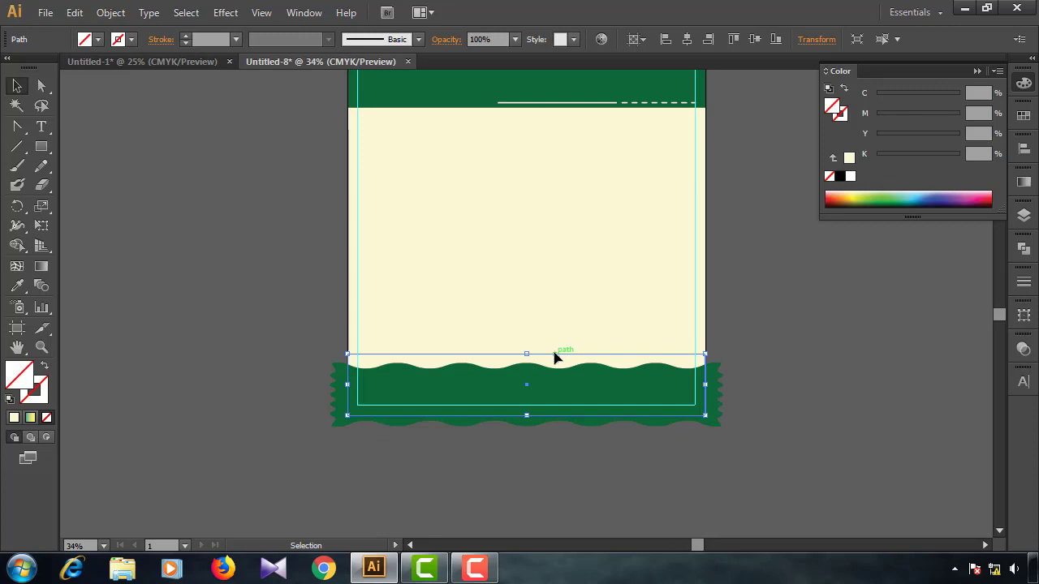
pyautogui.rightClick(554, 357)
pyautogui.moveTo(599, 328)
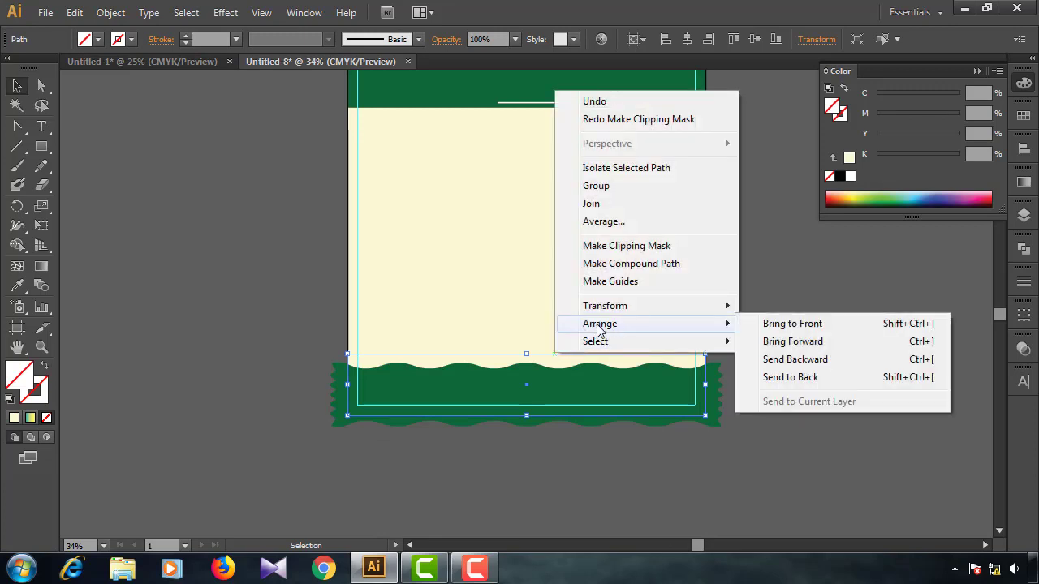
pyautogui.click(777, 325)
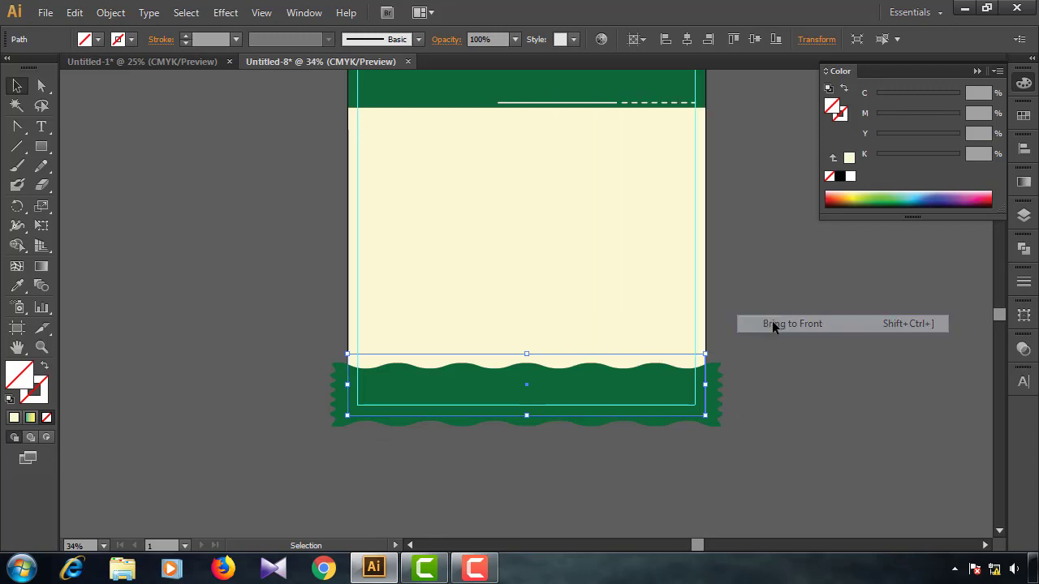
# Clip the wavy footer band to the unfilled rectangle with a clipping mask.
pyautogui.keyDown('shift'); pyautogui.click(662, 373); pyautogui.keyUp('shift')
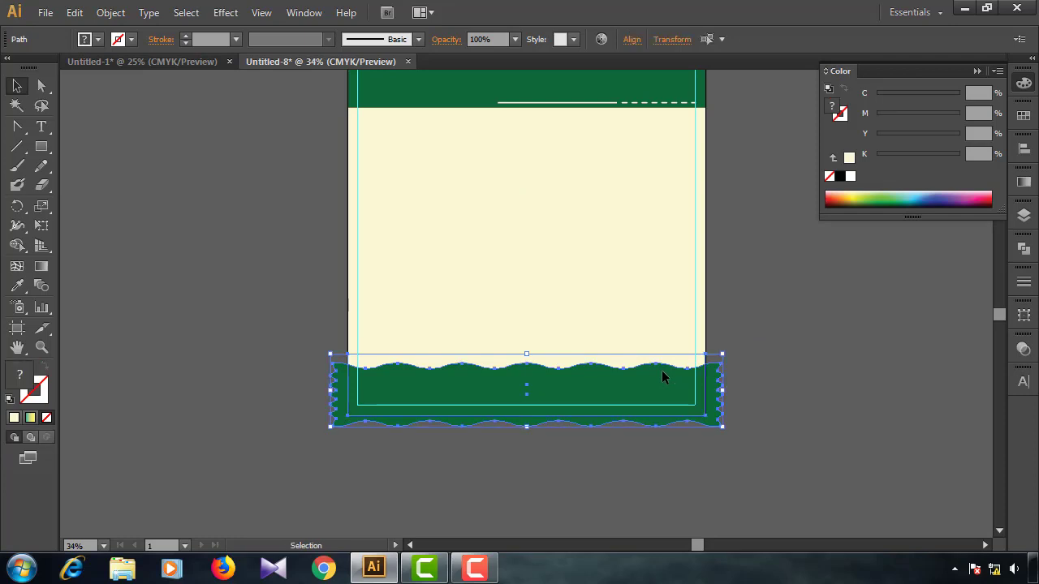
pyautogui.rightClick(662, 374)
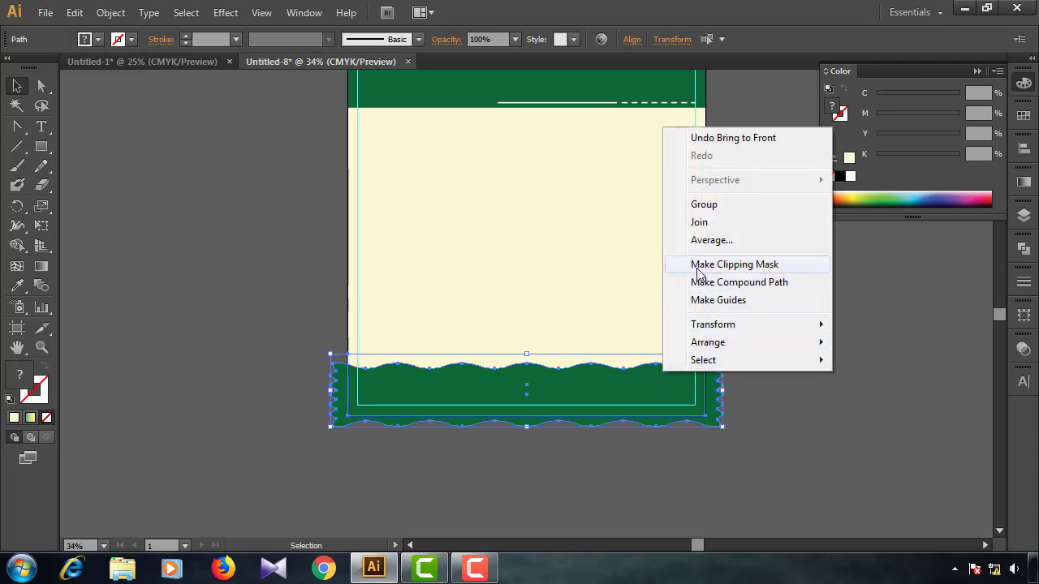
pyautogui.click(698, 270)
pyautogui.click(721, 325)
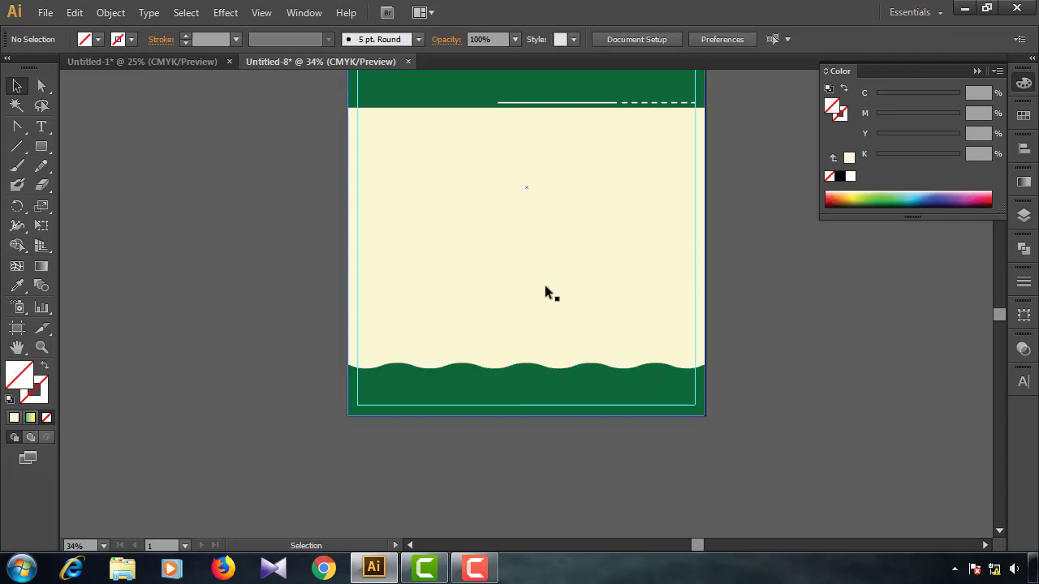
# Create a 6.5 in wide by 12.5 in high rectangle and place it against the green band's lower edge, just inside the left margin guide.
pyautogui.scroll(3, 547, 292)
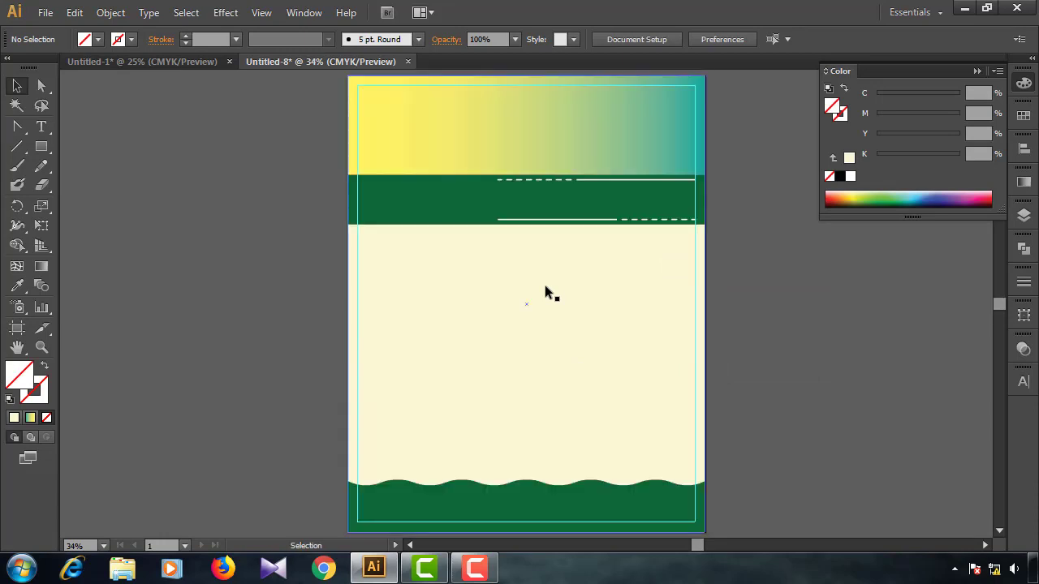
pyautogui.press('m')
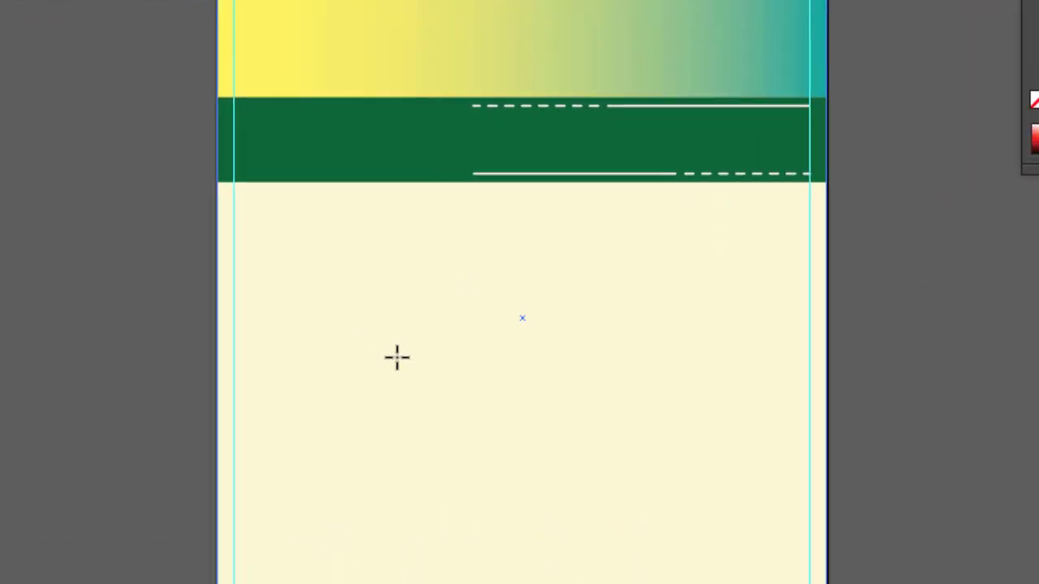
pyautogui.click(454, 331)
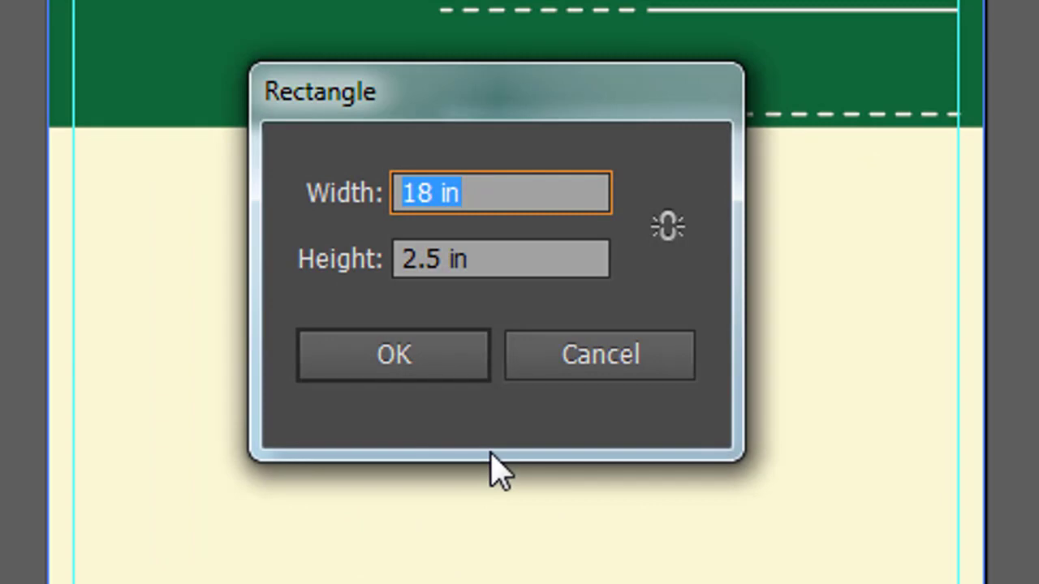
pyautogui.write('6.5')
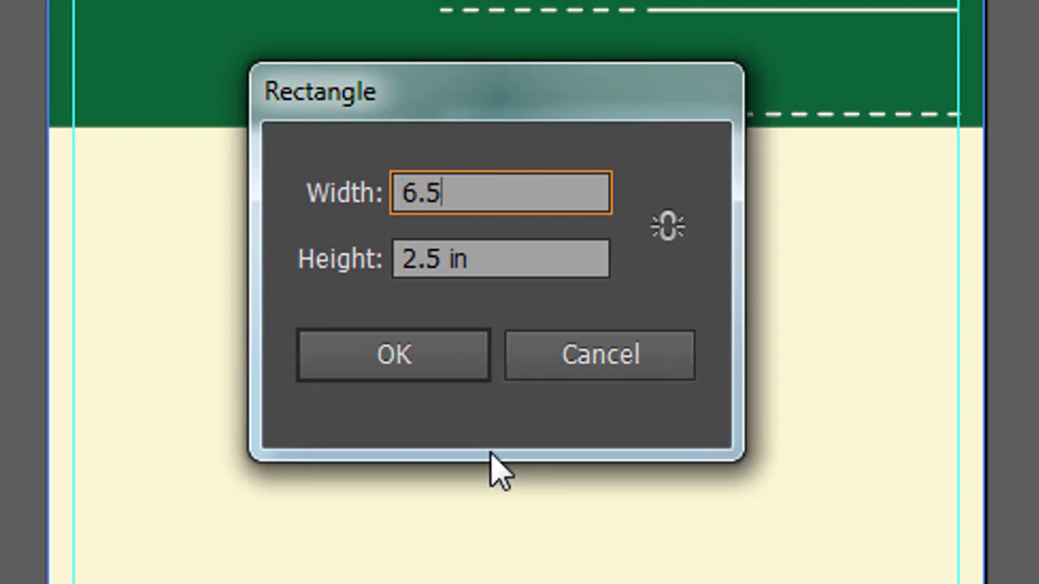
pyautogui.press('Tab')
pyautogui.write('12.5')
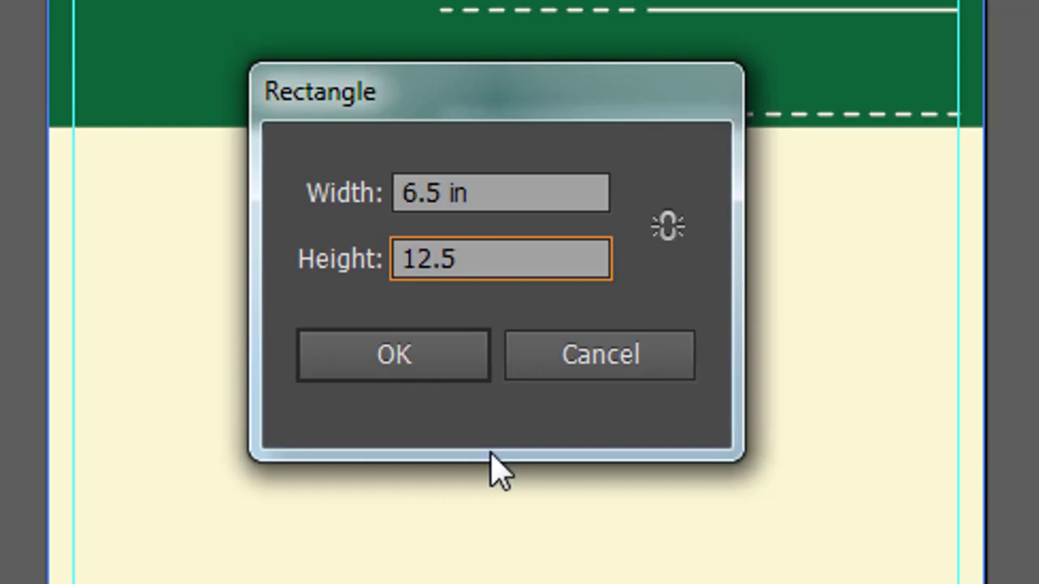
pyautogui.press('Return')
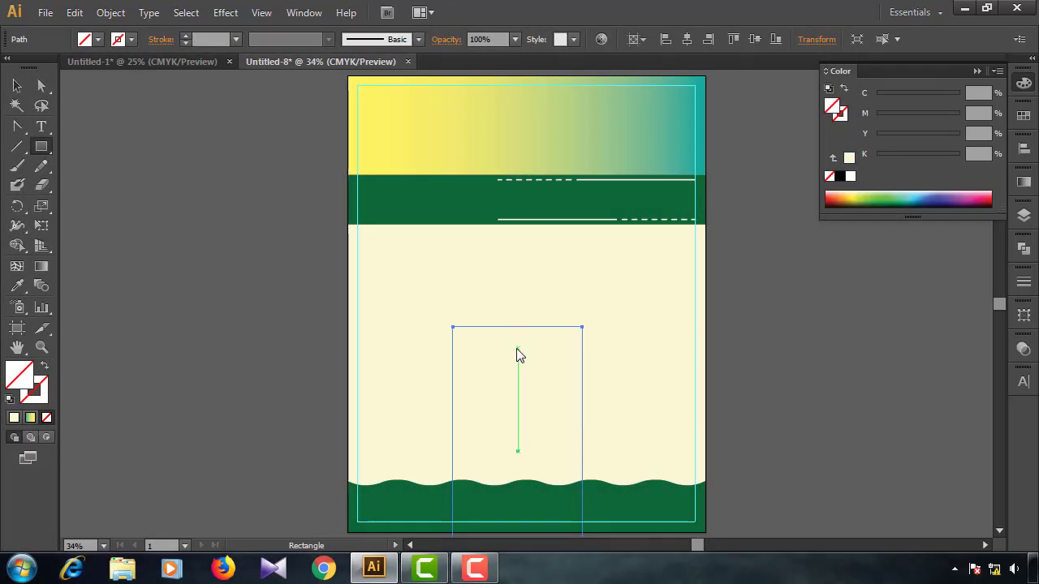
pyautogui.press('v')
pyautogui.moveTo(517, 452); pyautogui.dragTo(427, 350)
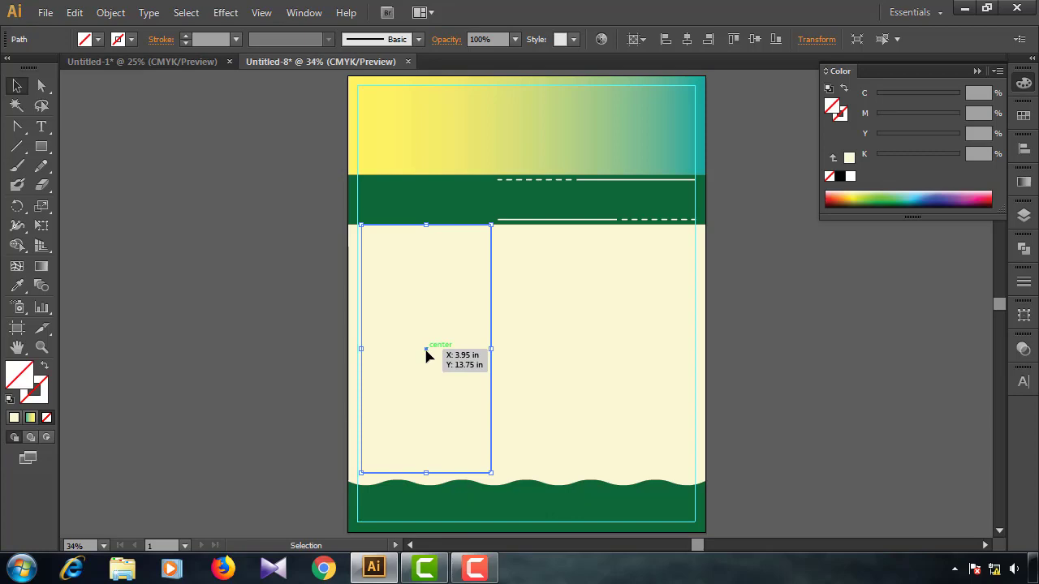
# Fill the tall rectangle with colour f8eda0 and move it slightly down to leave a small gap below the green band.
pyautogui.doubleClick(24, 378)
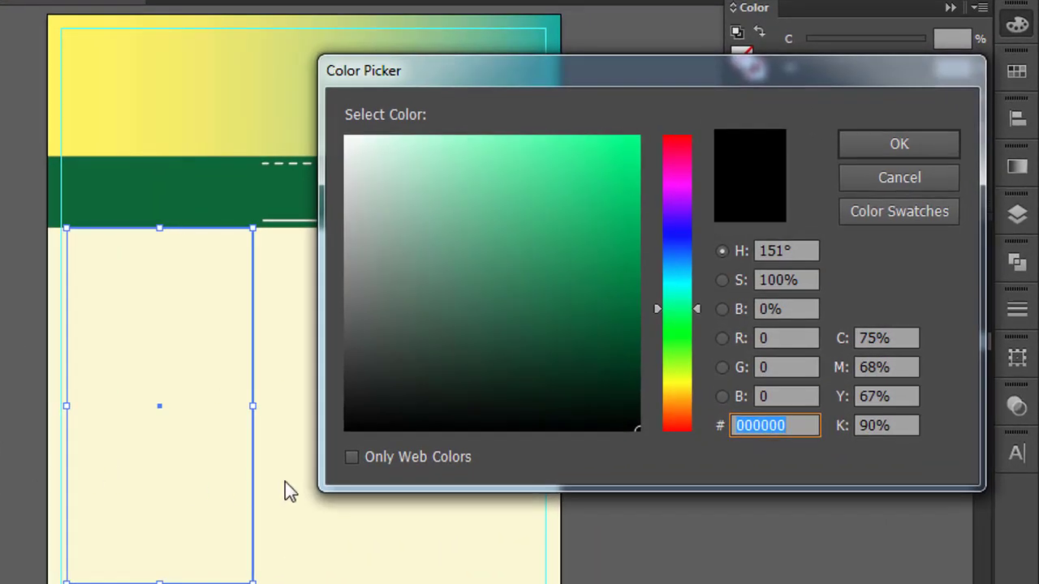
pyautogui.write('f8eda0')
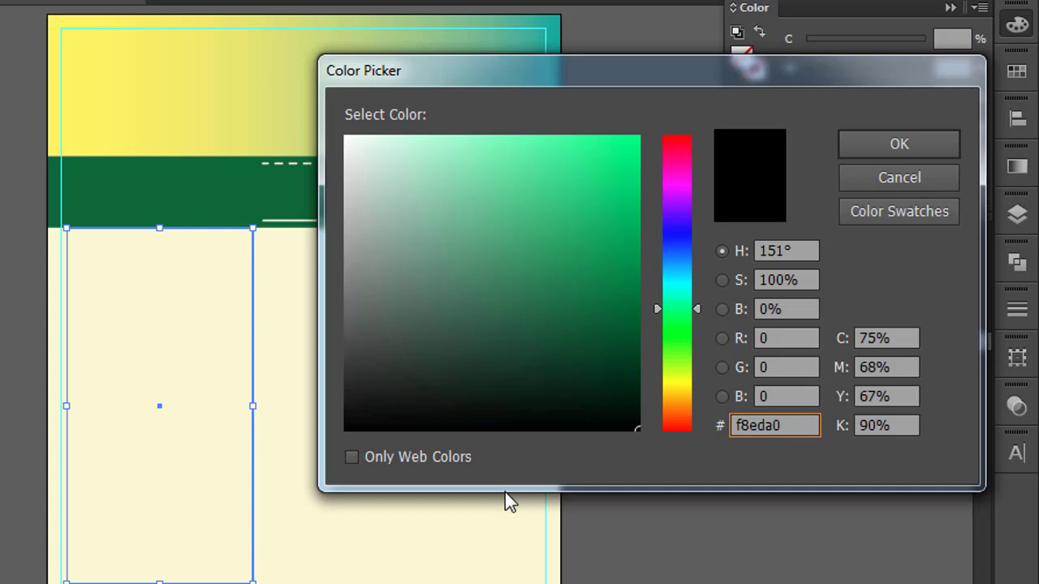
pyautogui.click(880, 139)
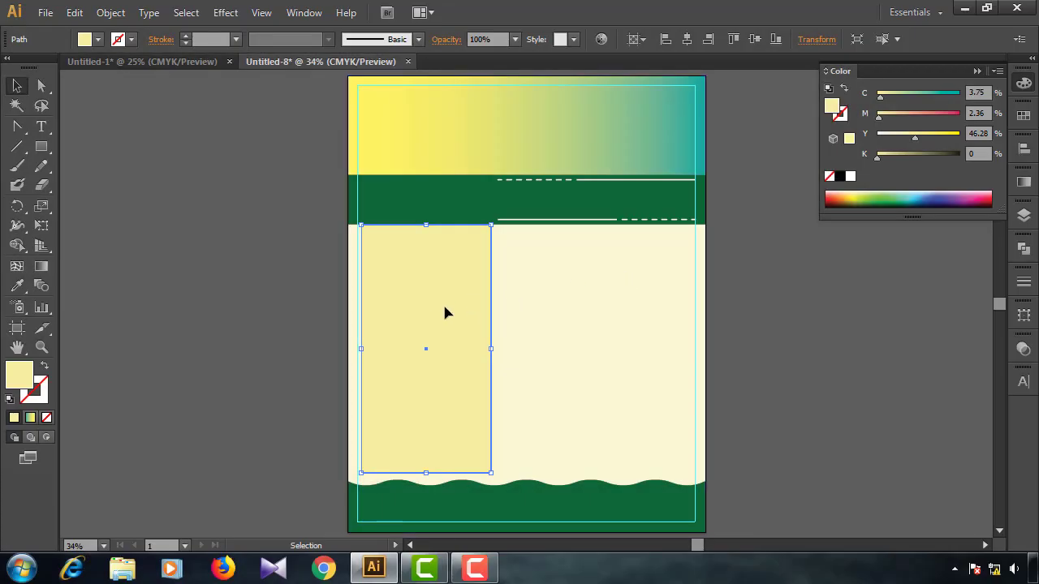
pyautogui.moveTo(426, 349); pyautogui.dragTo(426, 354)
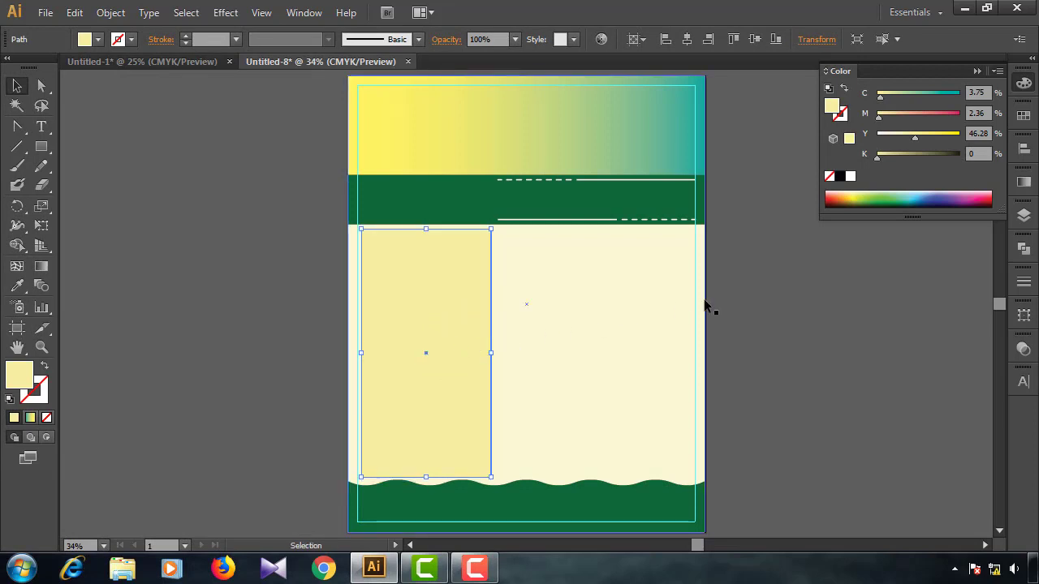
pyautogui.click(751, 301)
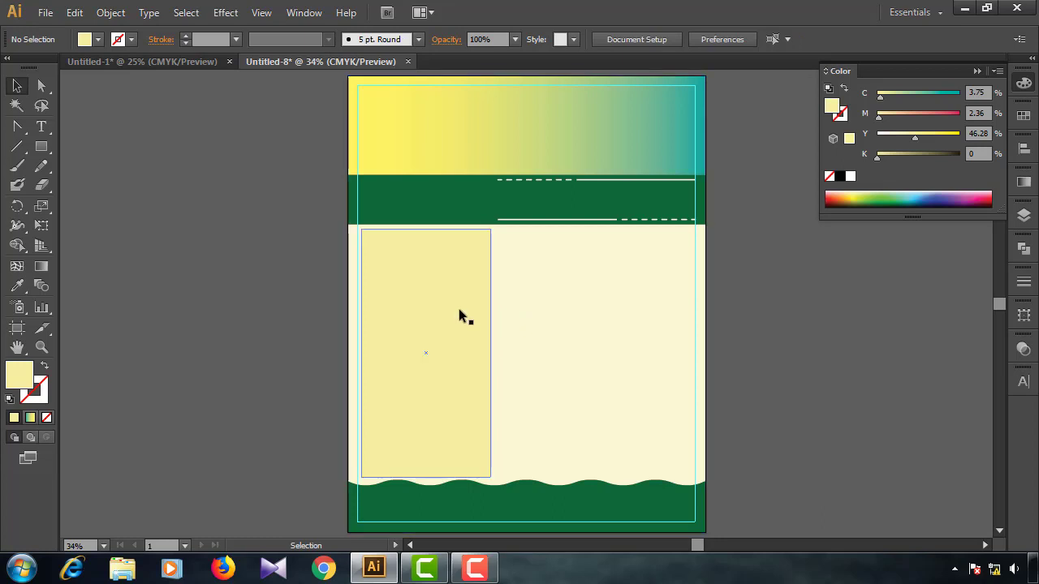
# Create a circle 7 in wide and 7 in high and place it over the green band, centred above the tall pale yellow panel.
pyautogui.press('l')
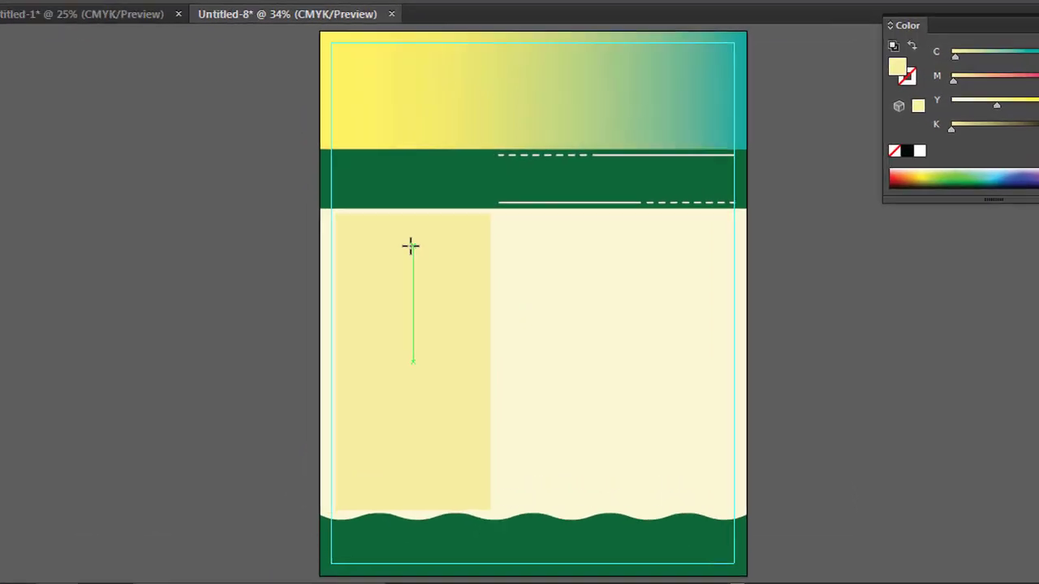
pyautogui.click(424, 254)
pyautogui.write('7')
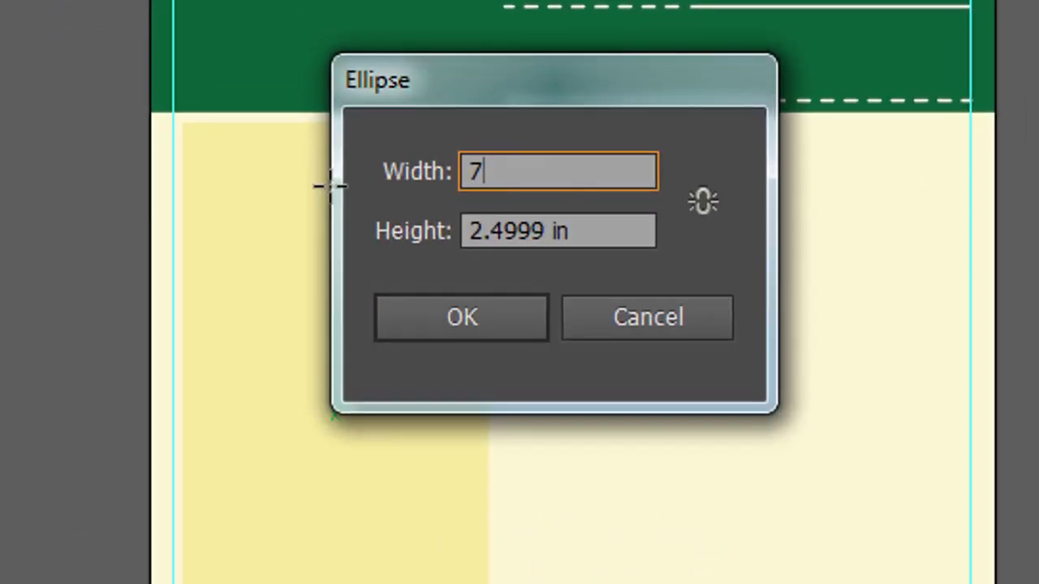
pyautogui.press('Tab')
pyautogui.write('7')
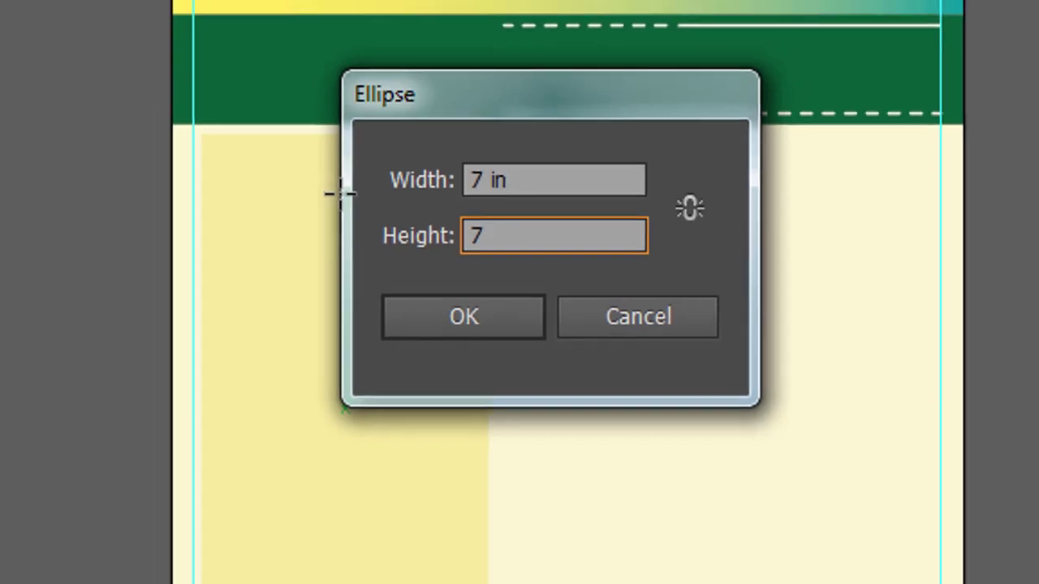
pyautogui.press('Return')
pyautogui.press('v')
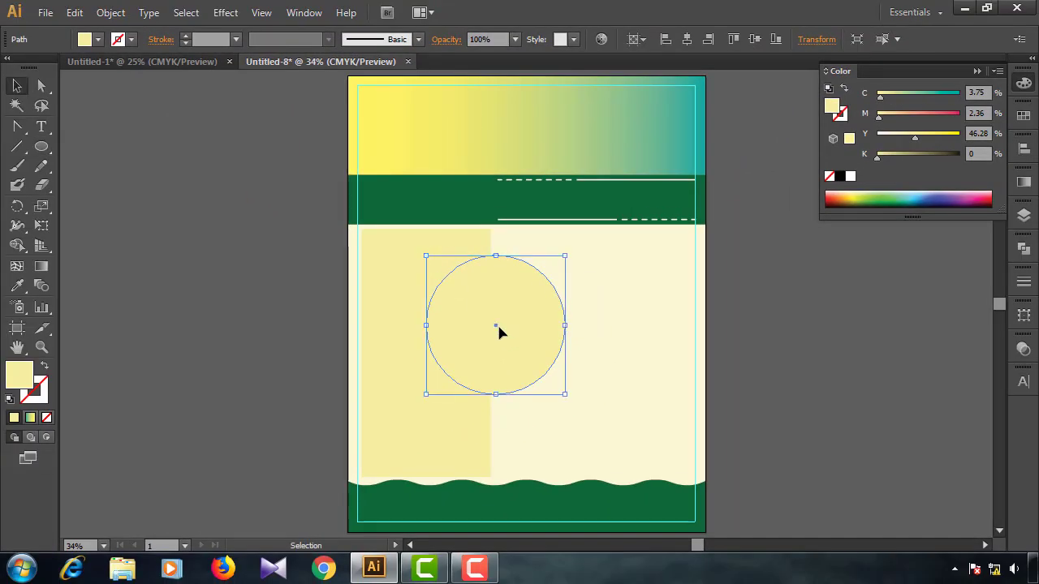
pyautogui.moveTo(493, 318); pyautogui.dragTo(423, 205)
# Set alignment relative to the selection and align the circle's vertical centre with the green band.
pyautogui.keyDown('shift'); pyautogui.click(423, 306); pyautogui.keyUp('shift')
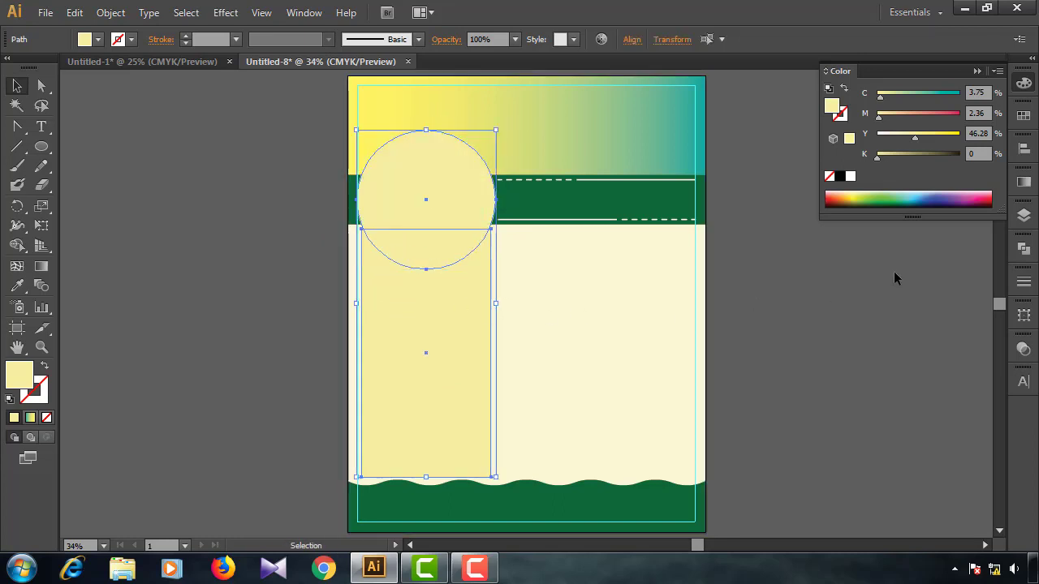
pyautogui.click(1024, 149)
pyautogui.click(990, 265)
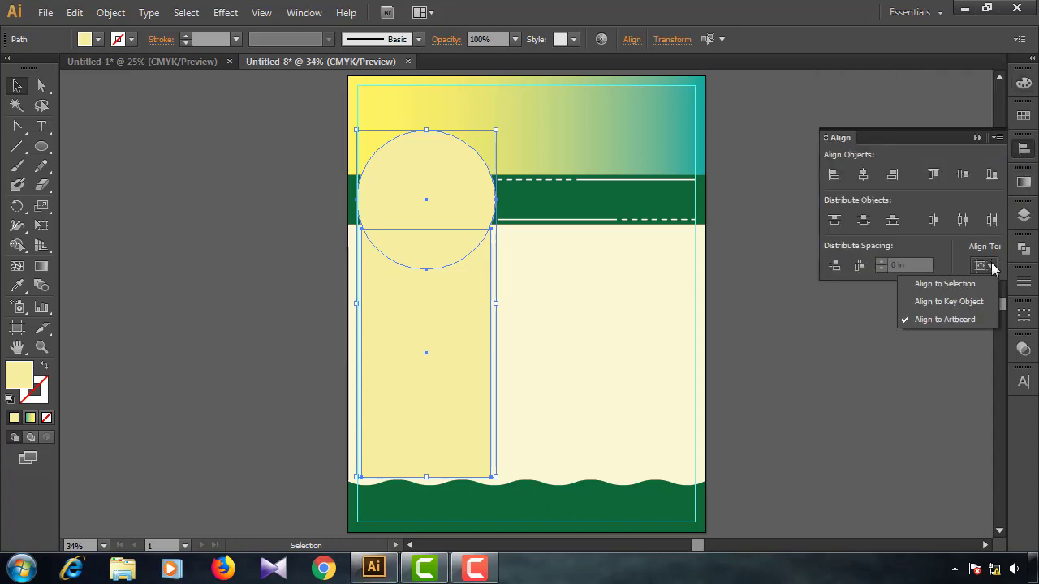
pyautogui.click(982, 283)
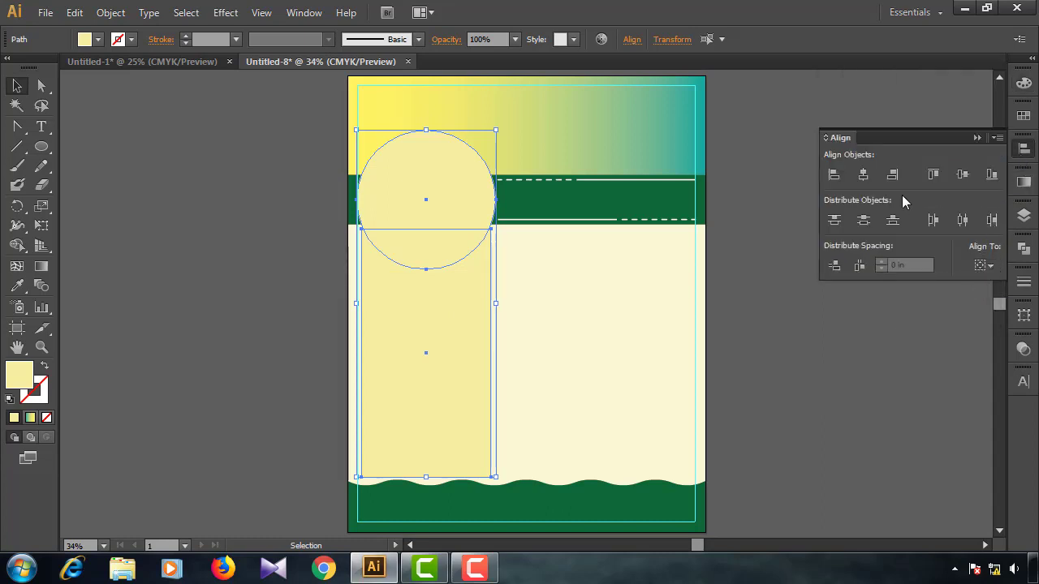
pyautogui.click(646, 199)
pyautogui.keyDown('shift'); pyautogui.click(437, 201); pyautogui.keyUp('shift')
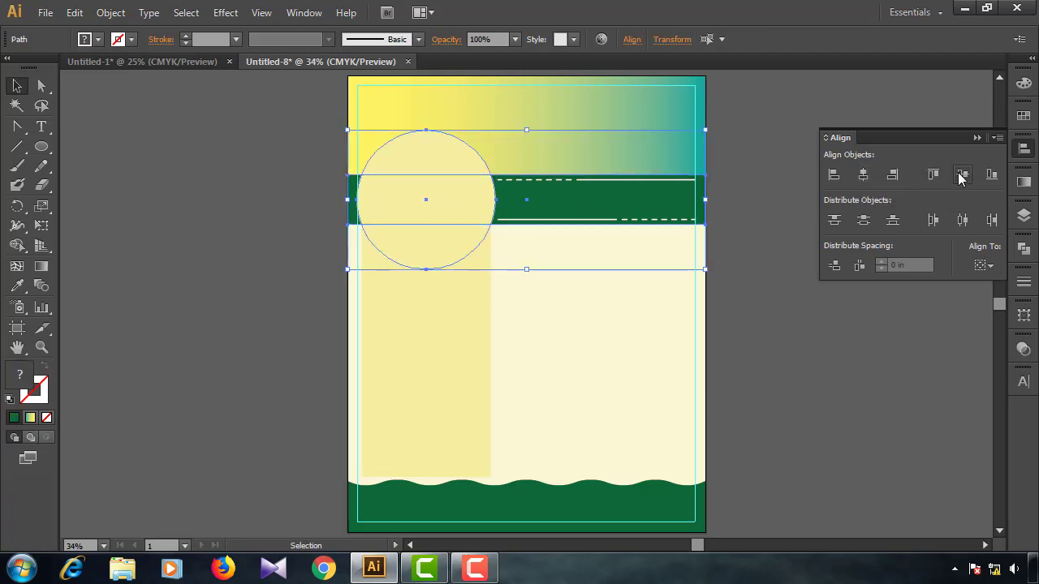
pyautogui.click(977, 141)
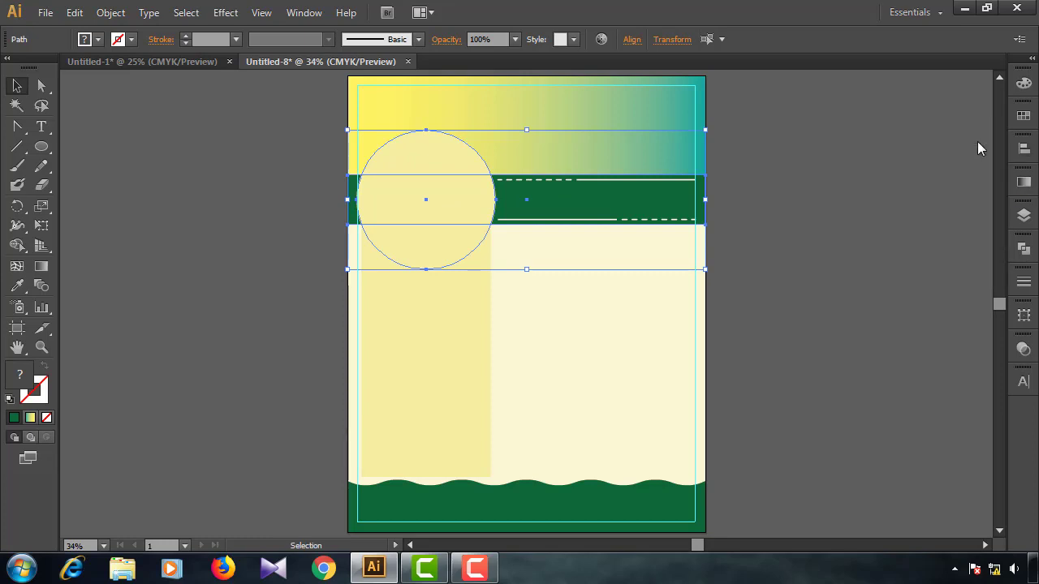
# Divide the overlapping circle and tall panel with Pathfinder and ungroup the resulting pieces.
pyautogui.click(857, 214)
pyautogui.click(428, 203)
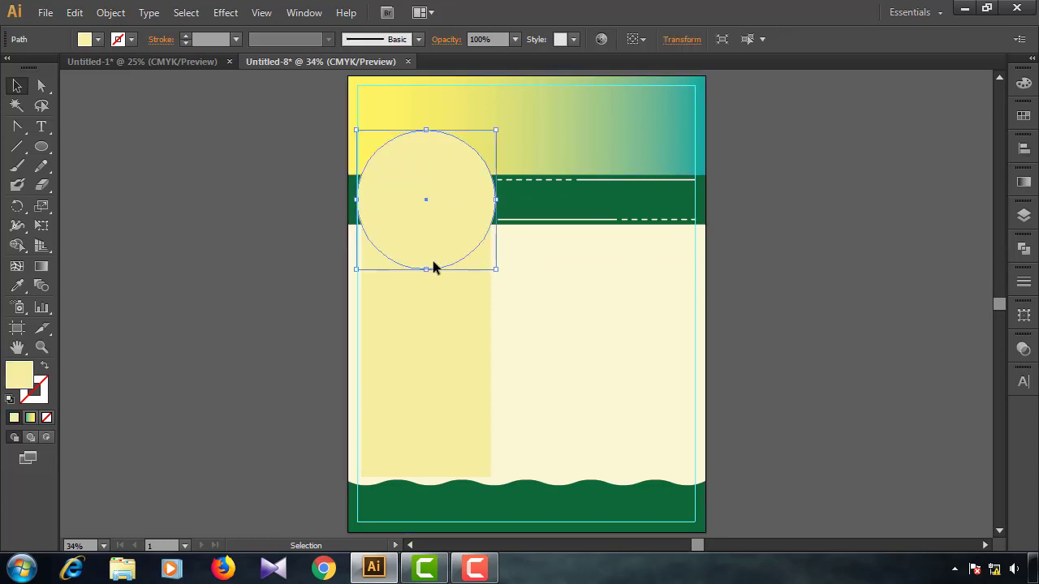
pyautogui.keyDown('shift'); pyautogui.click(436, 302); pyautogui.keyUp('shift')
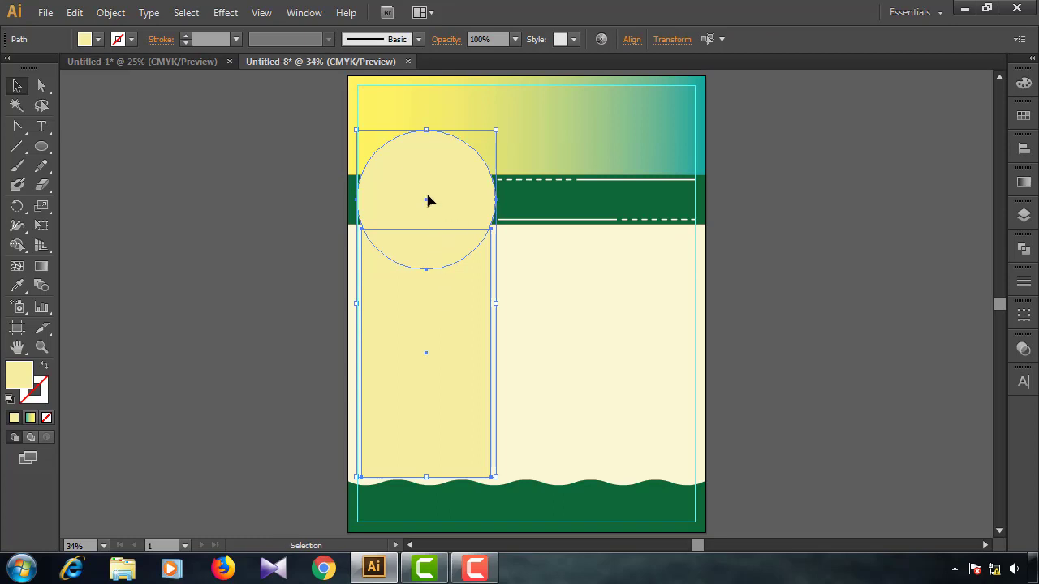
pyautogui.scroll(1, 426, 194)
pyautogui.scroll(1, 425, 168)
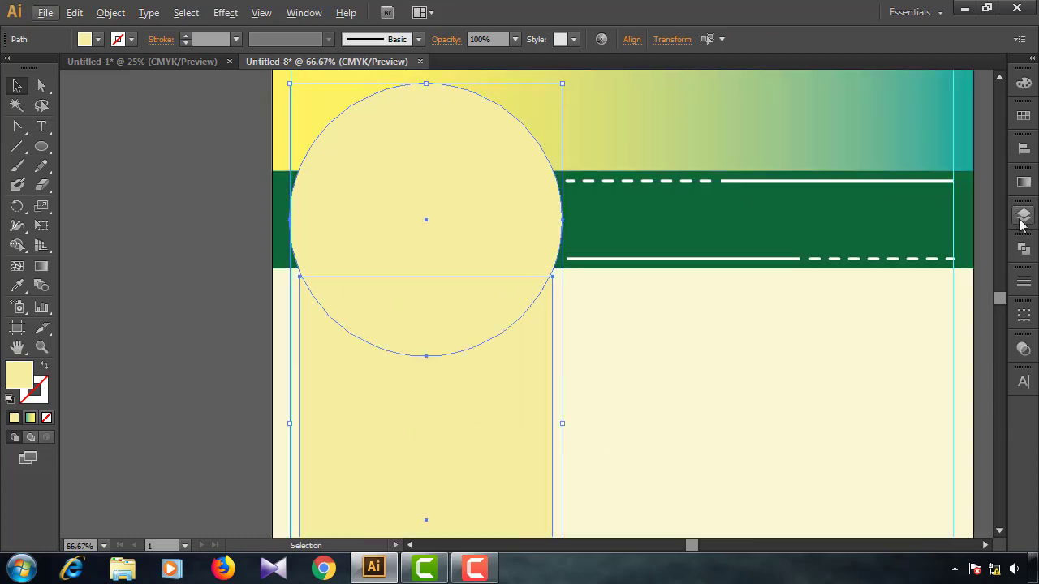
pyautogui.click(1022, 251)
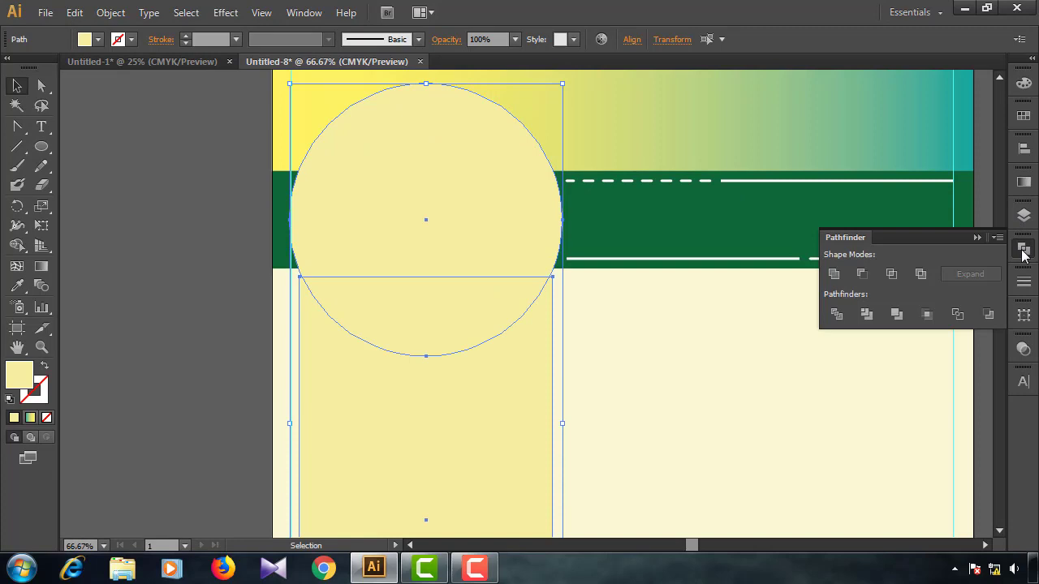
pyautogui.click(840, 315)
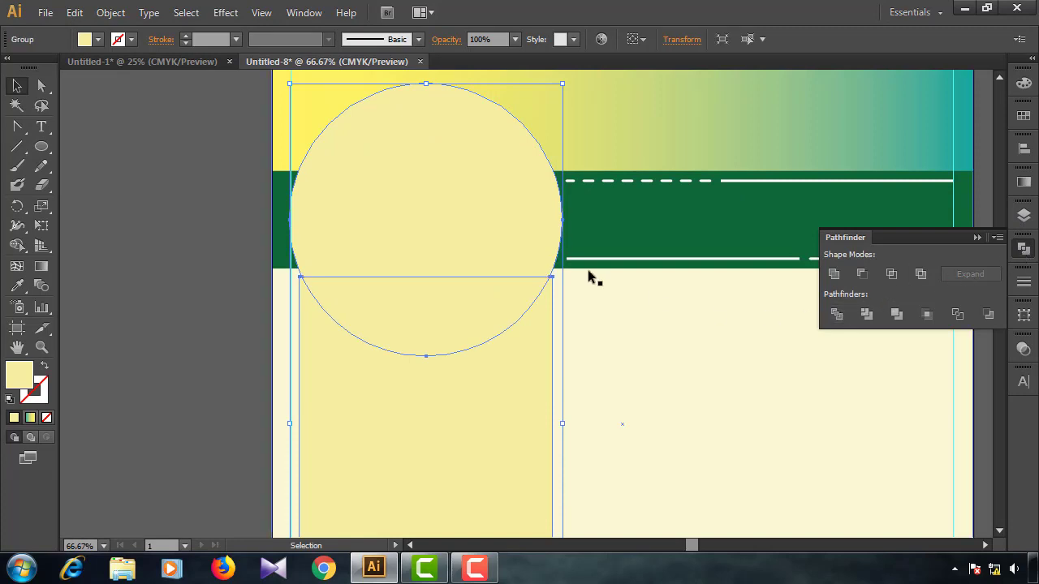
pyautogui.rightClick(419, 203)
pyautogui.click(455, 298)
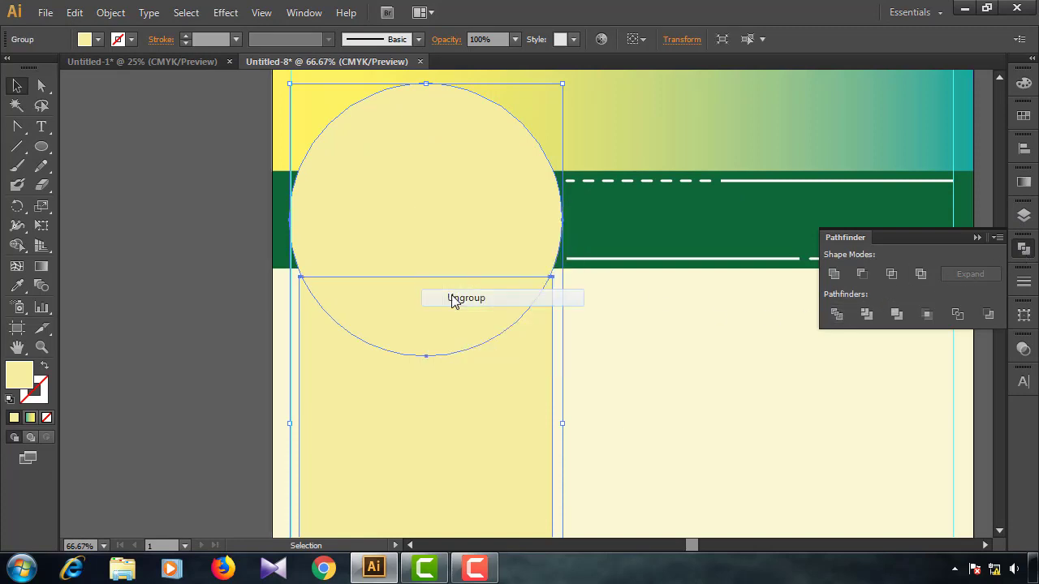
pyautogui.click(195, 285)
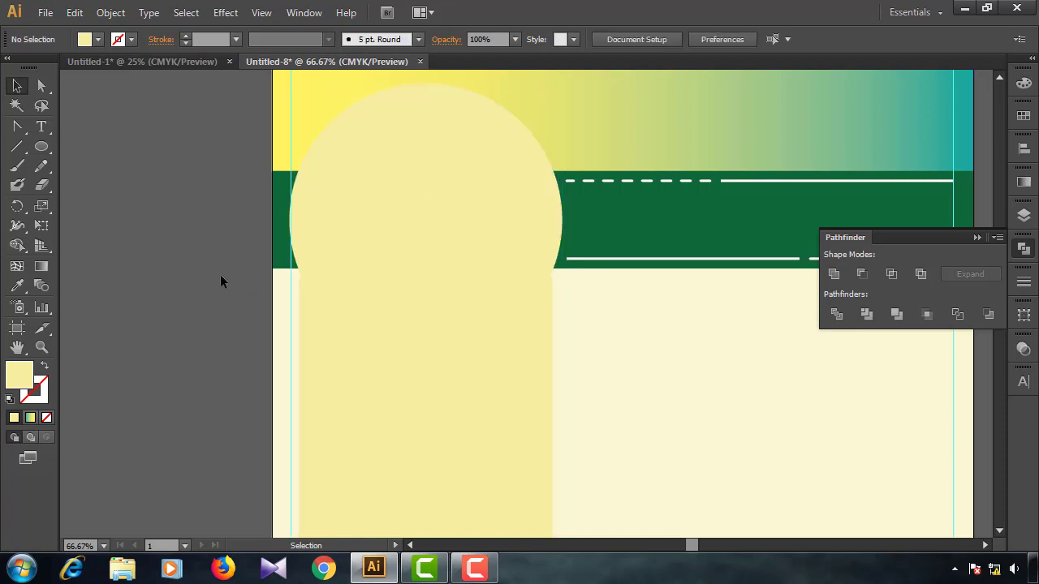
# Unite the two circle pieces and scale the circle down slightly about its centre, leaving a thin curved gap to the panel.
pyautogui.click(415, 212)
pyautogui.keyDown('shift'); pyautogui.click(417, 298); pyautogui.keyUp('shift')
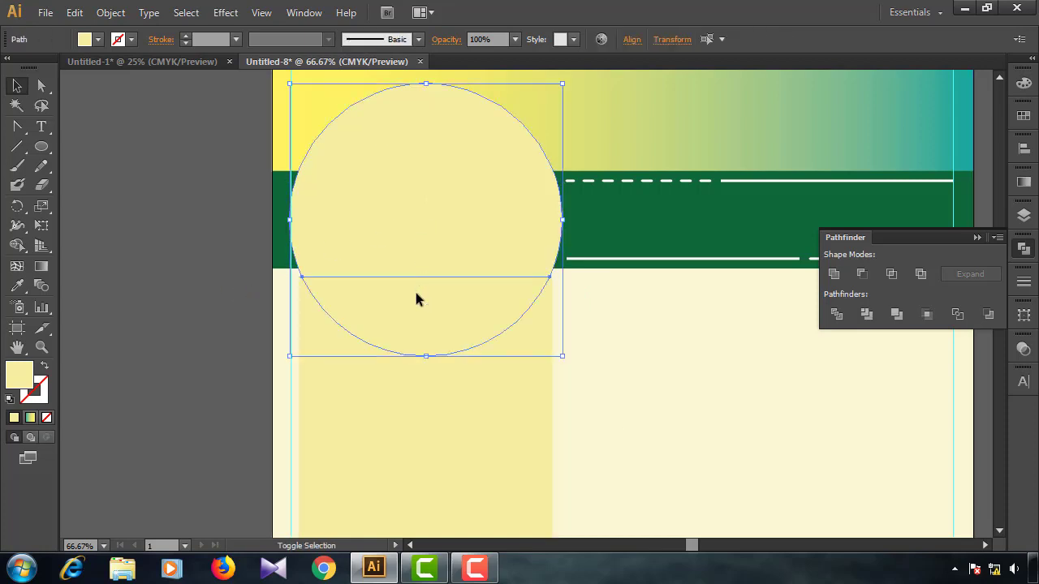
pyautogui.click(834, 274)
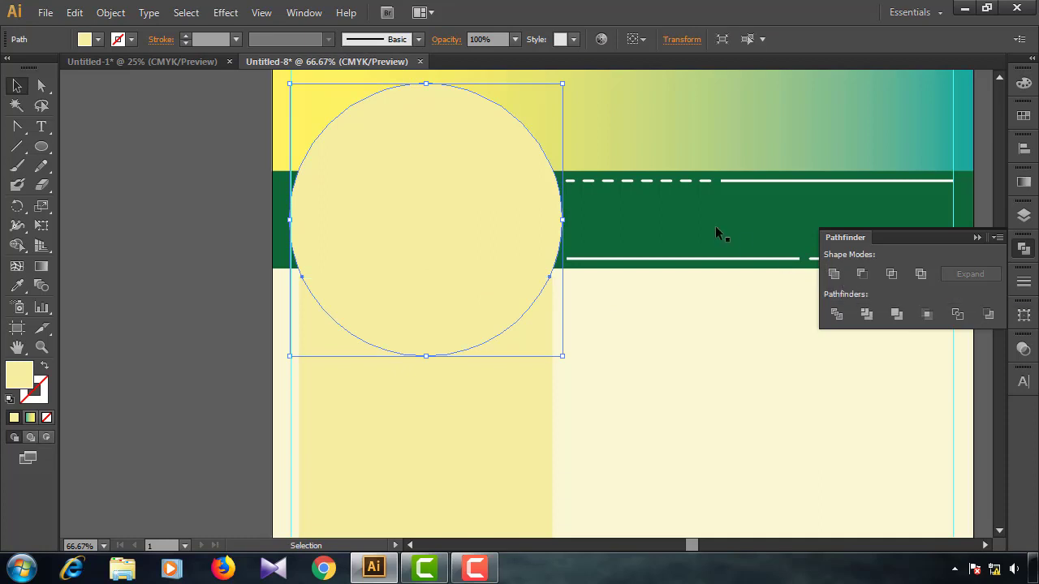
pyautogui.moveTo(564, 83); pyautogui.dragTo(554, 92)
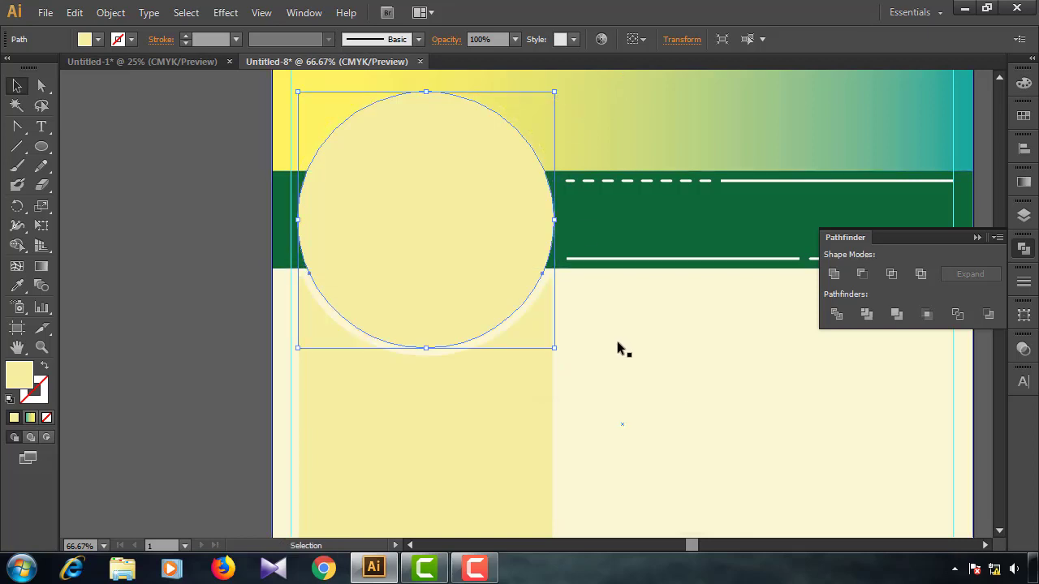
pyautogui.click(188, 301)
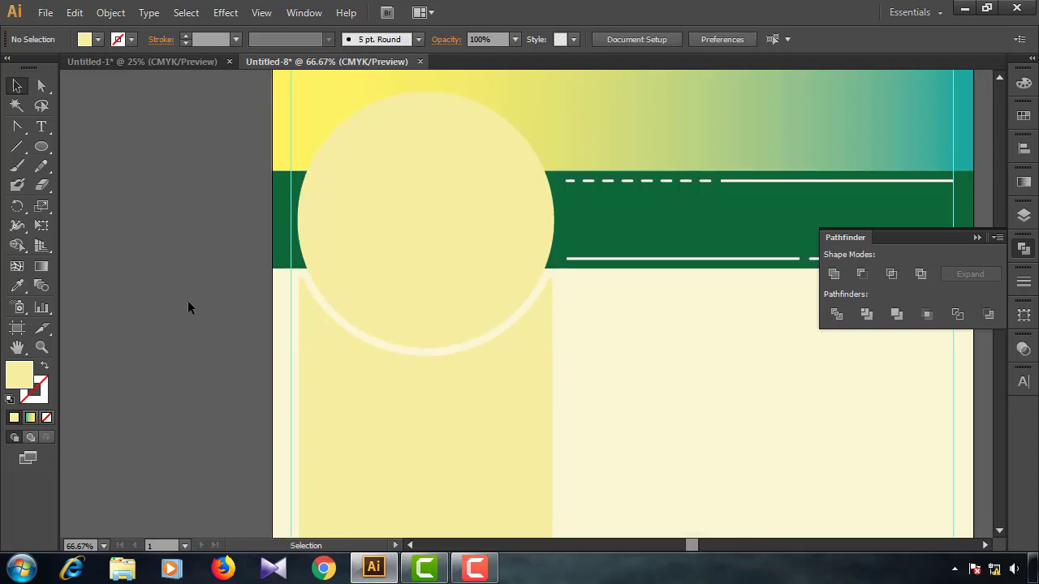
# Draw a horizontal line across the circle along the green band's lower edge, with a 1 pt dark blue stroke.
pyautogui.scroll(1, 451, 143)
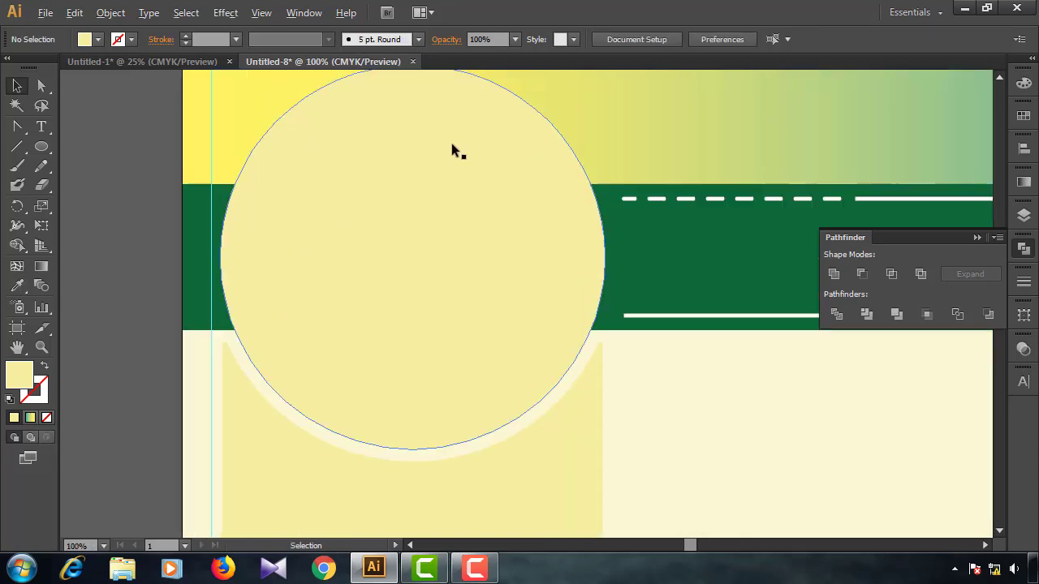
pyautogui.scroll(1, 452, 143)
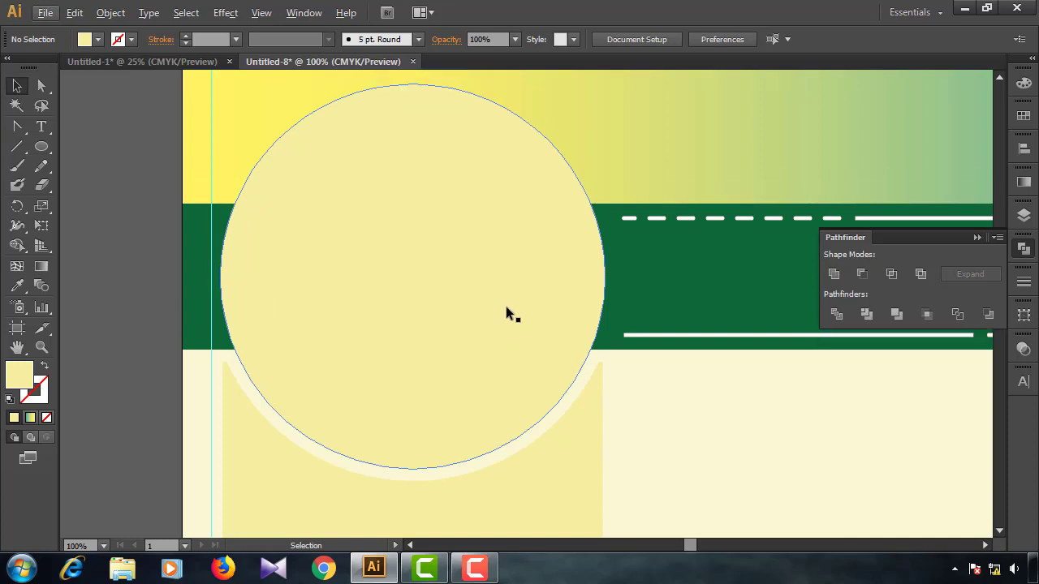
pyautogui.press('\\')
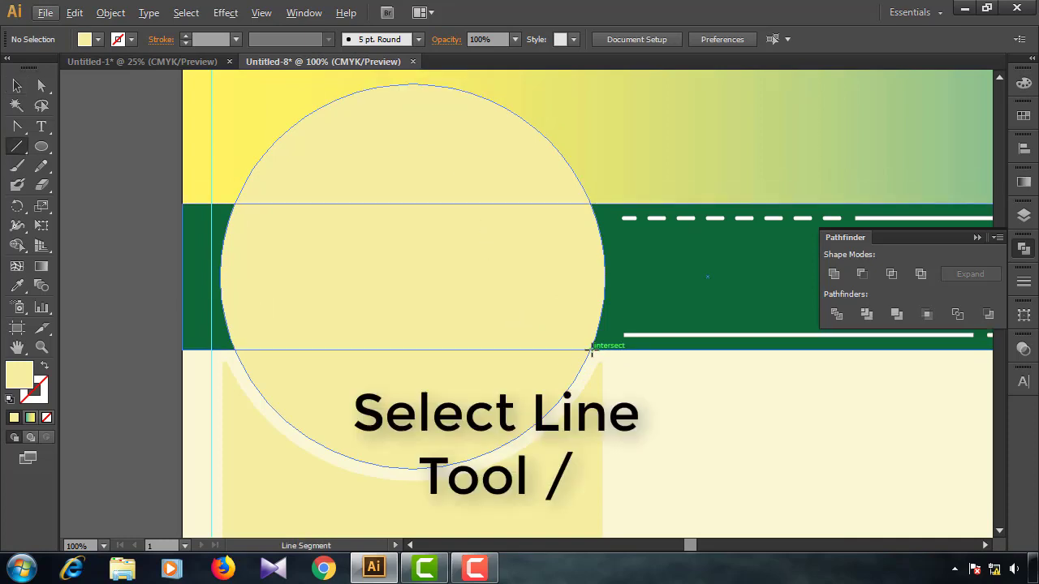
pyautogui.moveTo(593, 350); pyautogui.dragTo(226, 350)
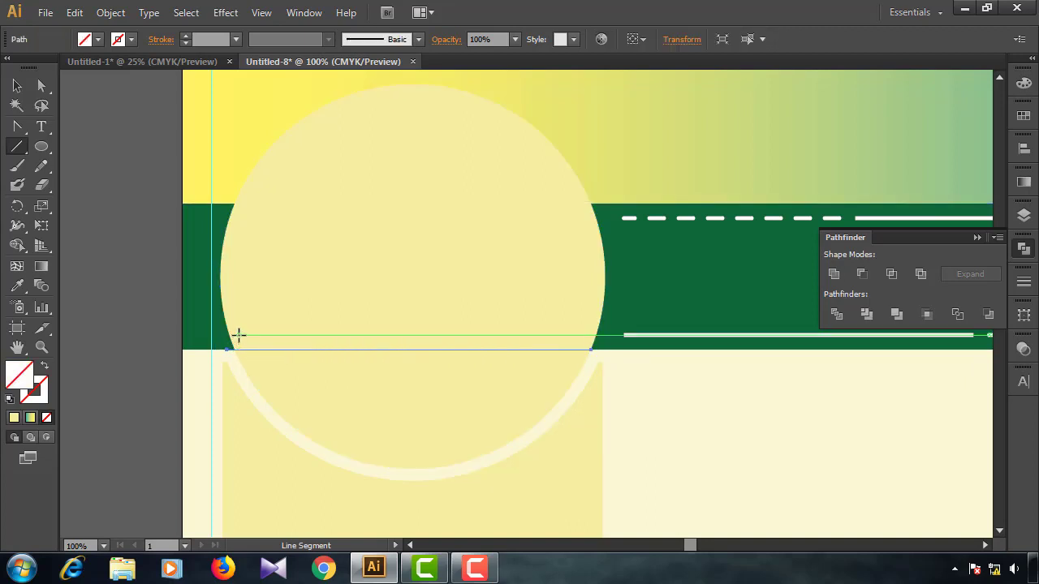
pyautogui.click(185, 35)
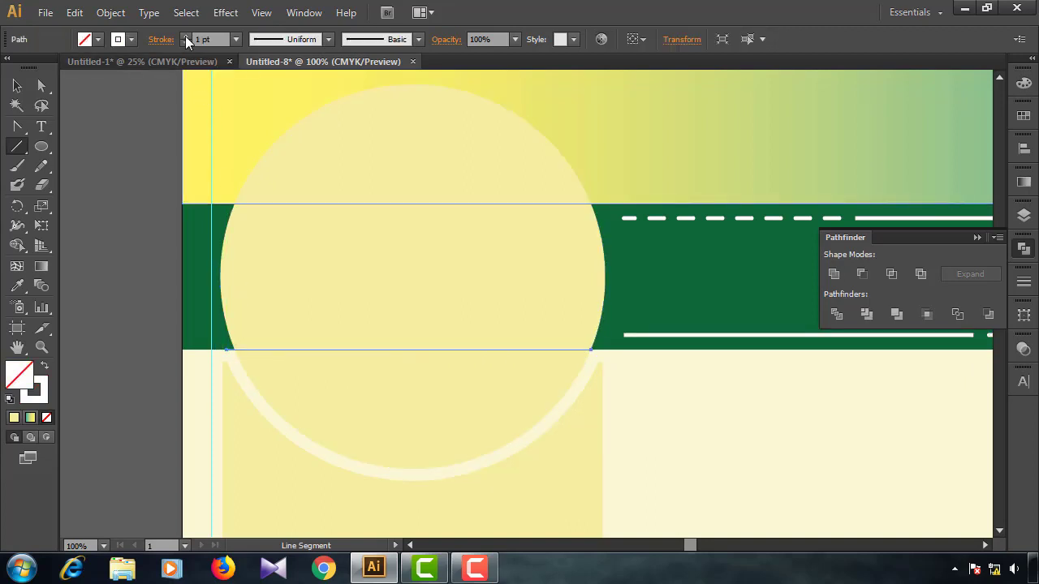
pyautogui.click(131, 38)
pyautogui.click(104, 69)
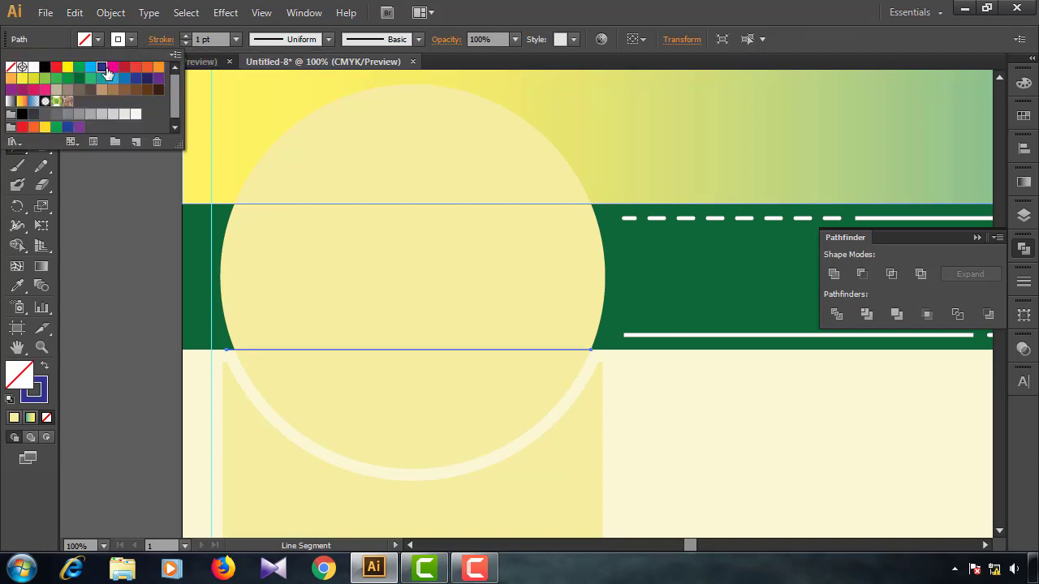
pyautogui.press('v')
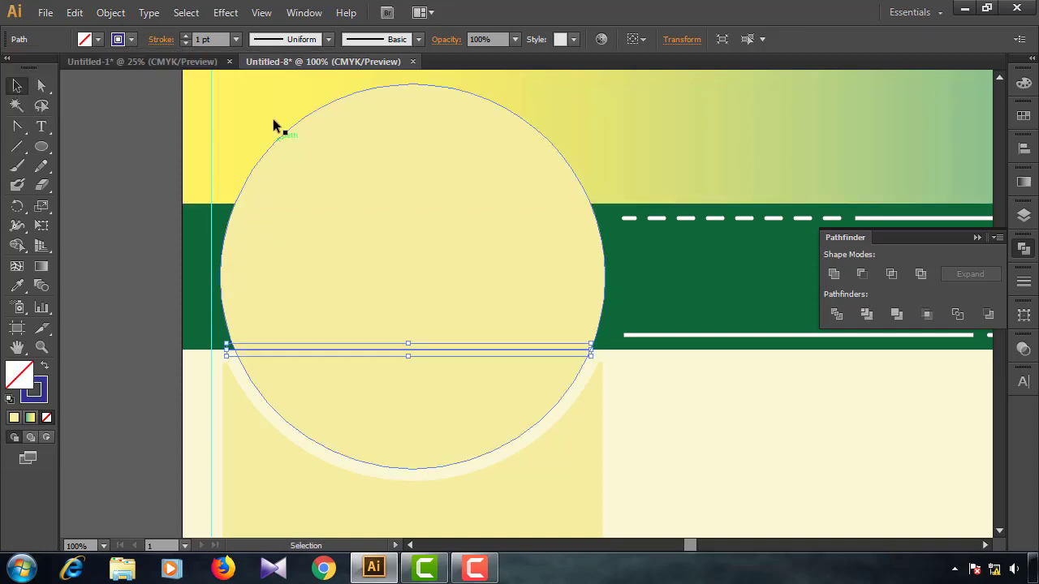
# Apply a smooth Zig Zag of 0.1 in absolute size and 5 ridges per segment to the line, and move it slightly up.
pyautogui.click(230, 17)
pyautogui.moveTo(384, 154)
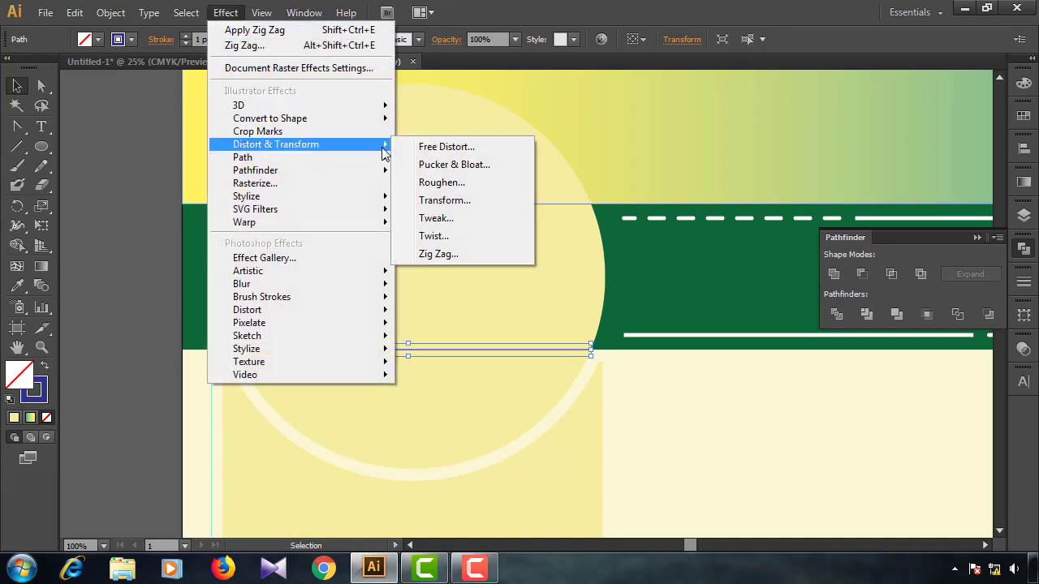
pyautogui.click(431, 255)
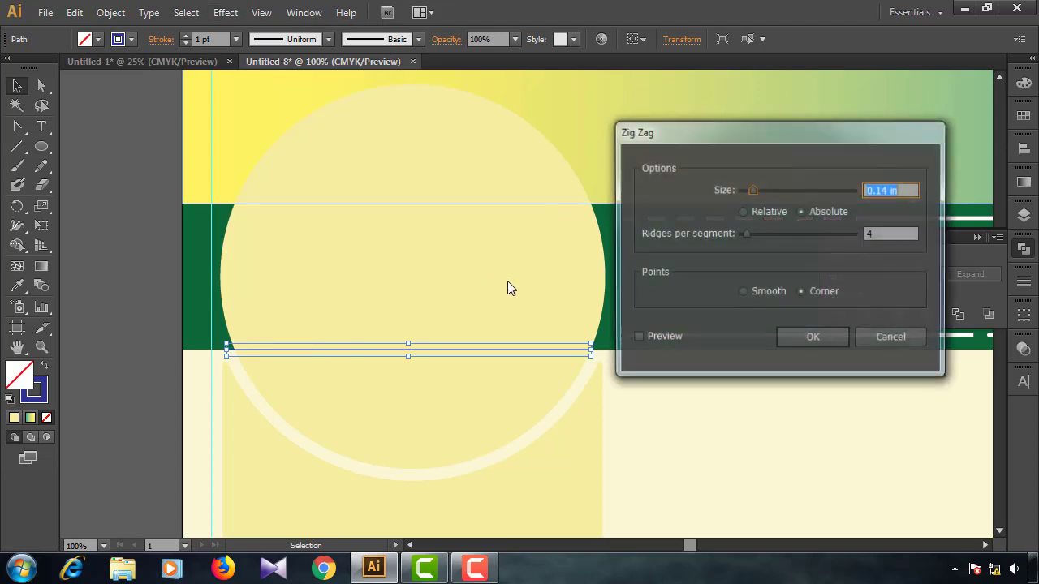
pyautogui.click(636, 338)
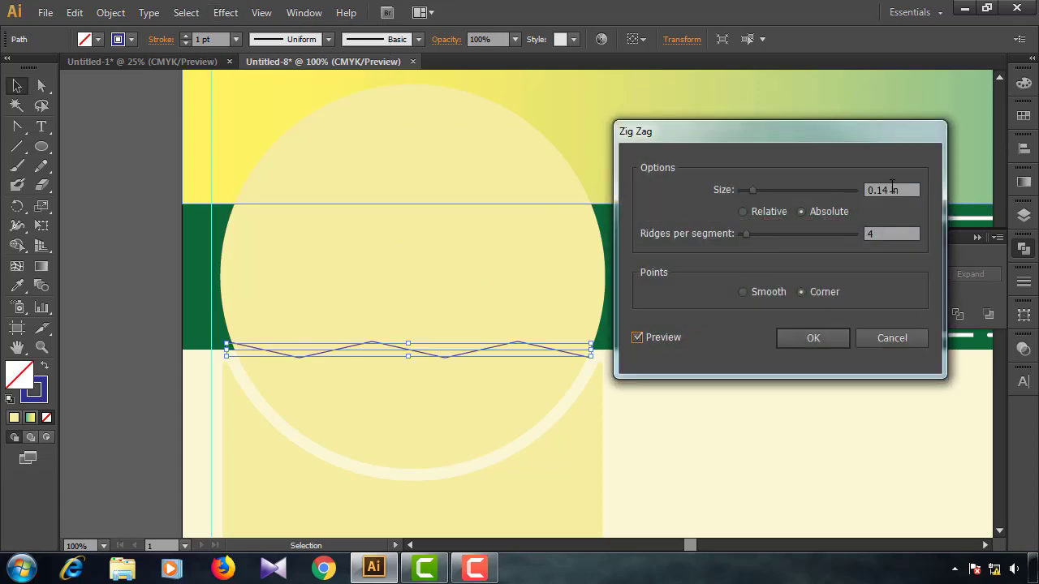
pyautogui.click(744, 292)
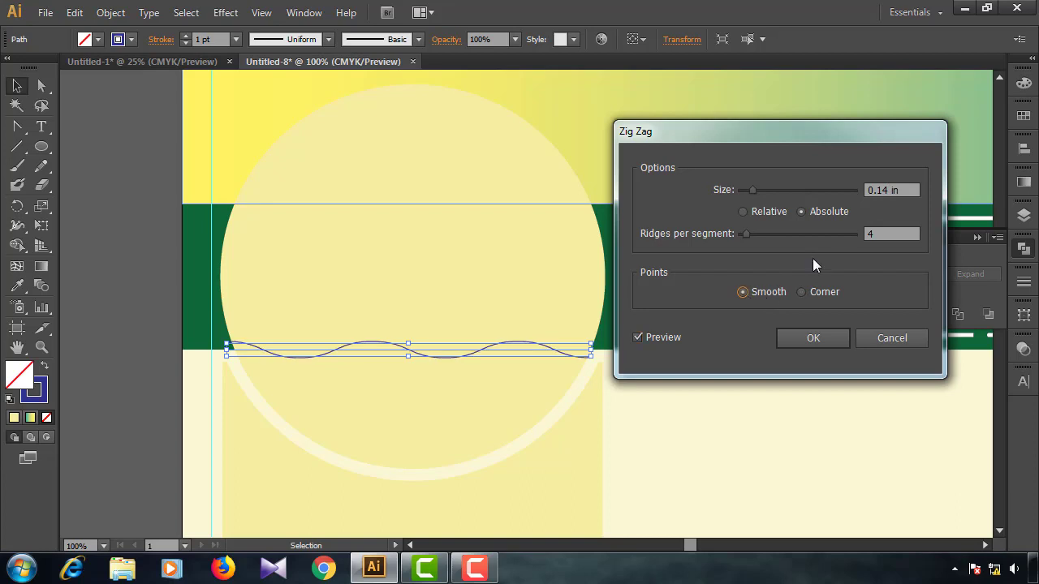
pyautogui.click(885, 190)
pyautogui.press('BackSpace')
pyautogui.click(904, 234)
pyautogui.press('Up')
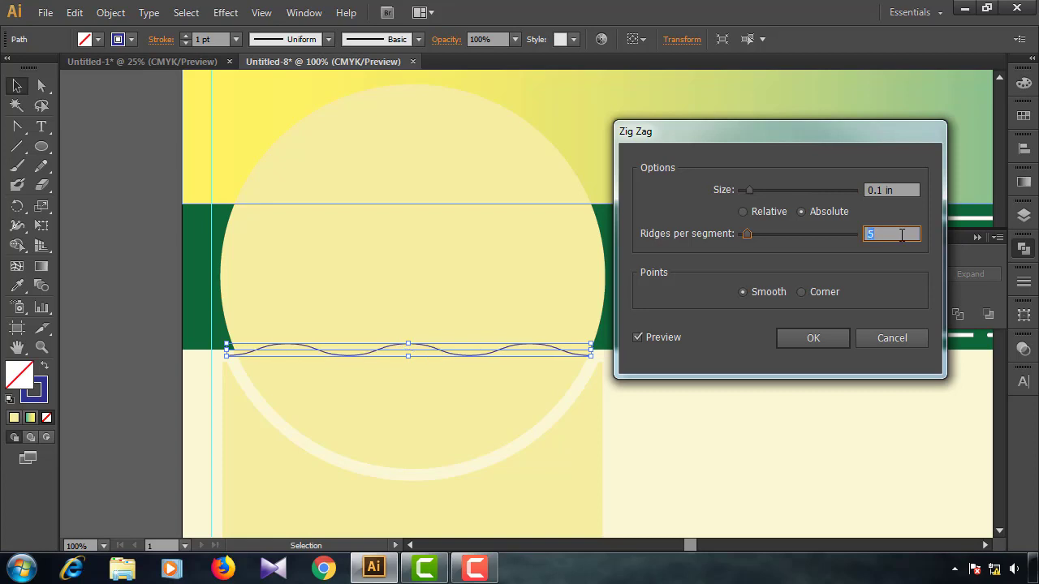
pyautogui.click(832, 334)
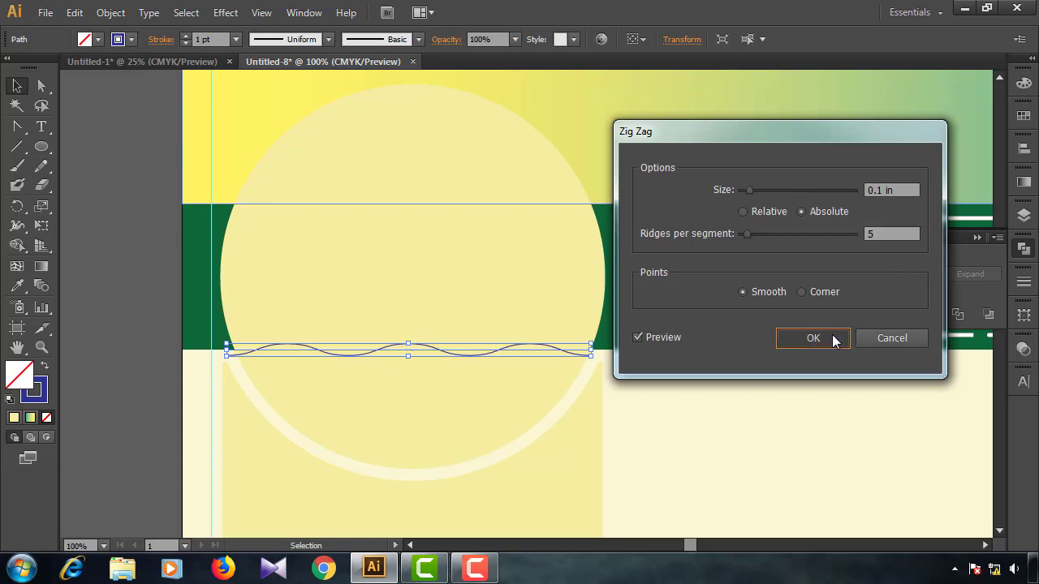
pyautogui.scroll(1, 397, 354)
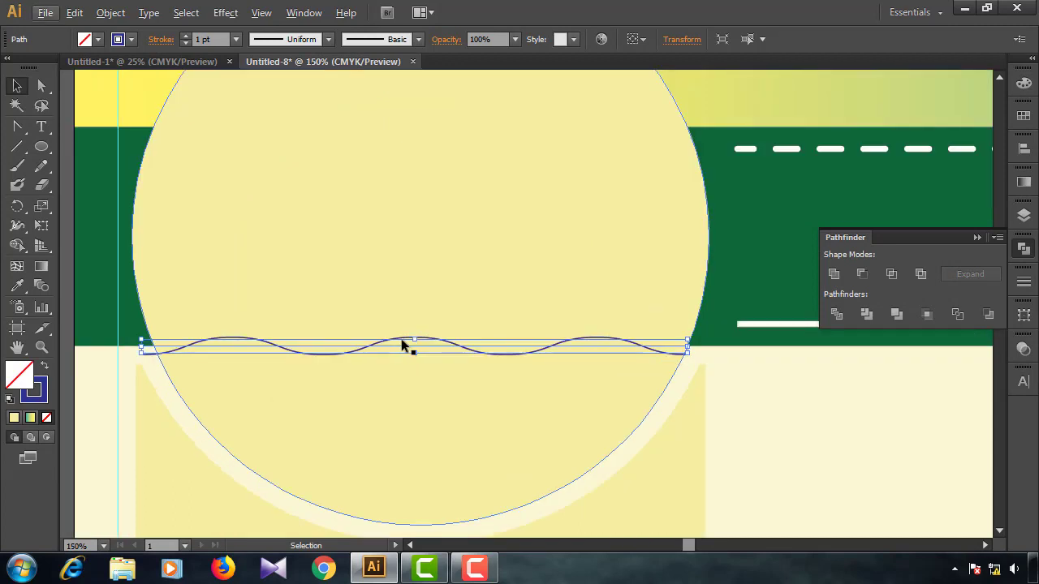
pyautogui.moveTo(402, 344); pyautogui.dragTo(404, 334)
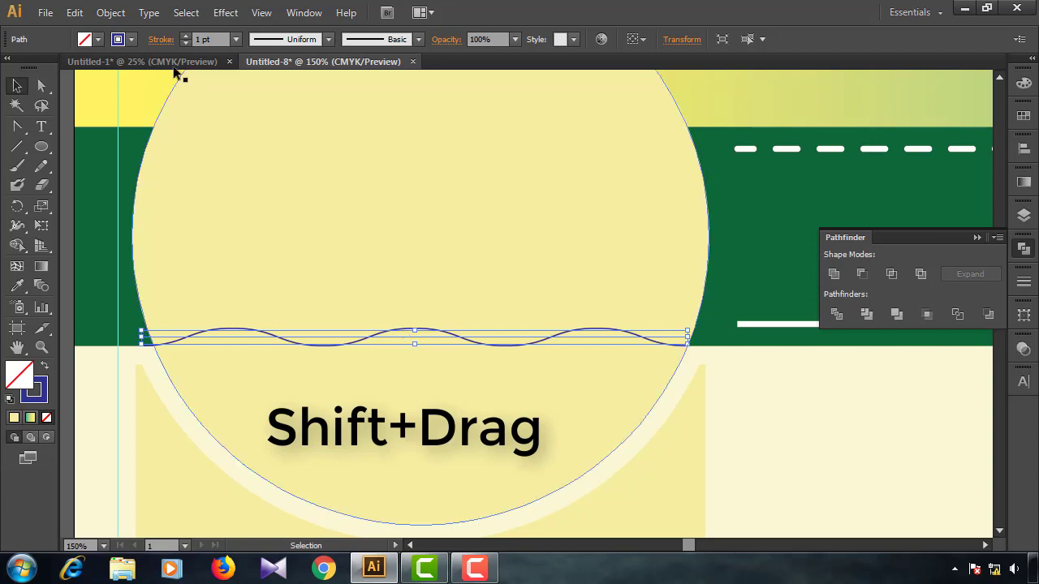
# Expand the appearance of the wavy line across the circle.
pyautogui.click(112, 14)
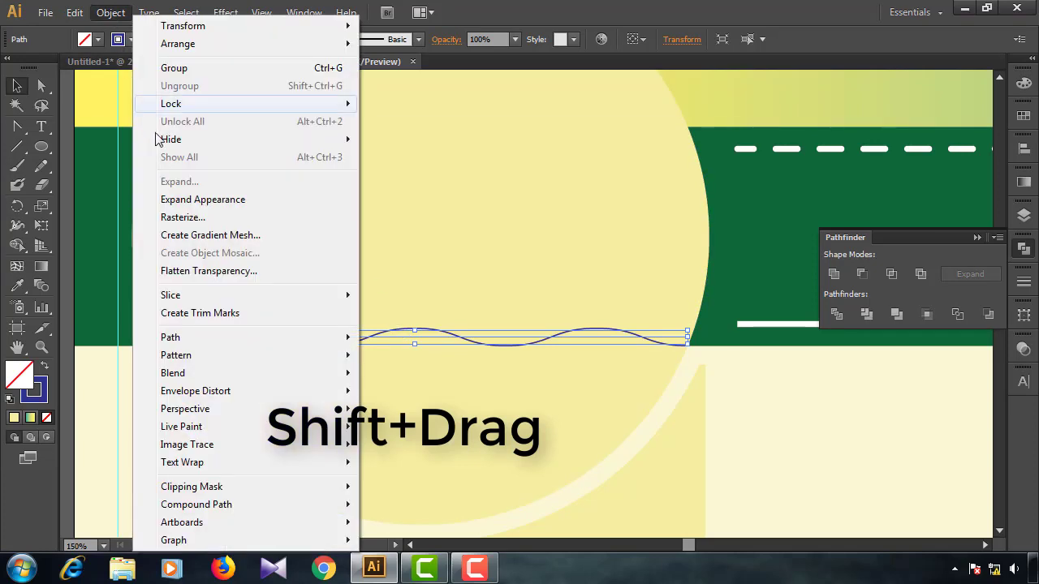
pyautogui.click(174, 200)
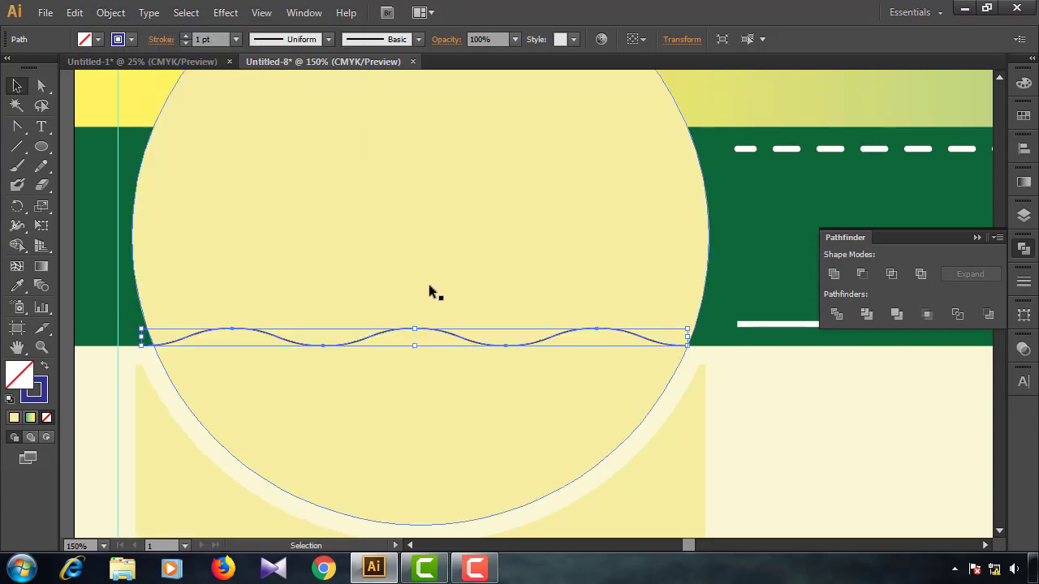
# Try to divide the circle along the wavy line with Pathfinder, and undo the division.
pyautogui.keyDown('shift'); pyautogui.click(483, 274); pyautogui.keyUp('shift')
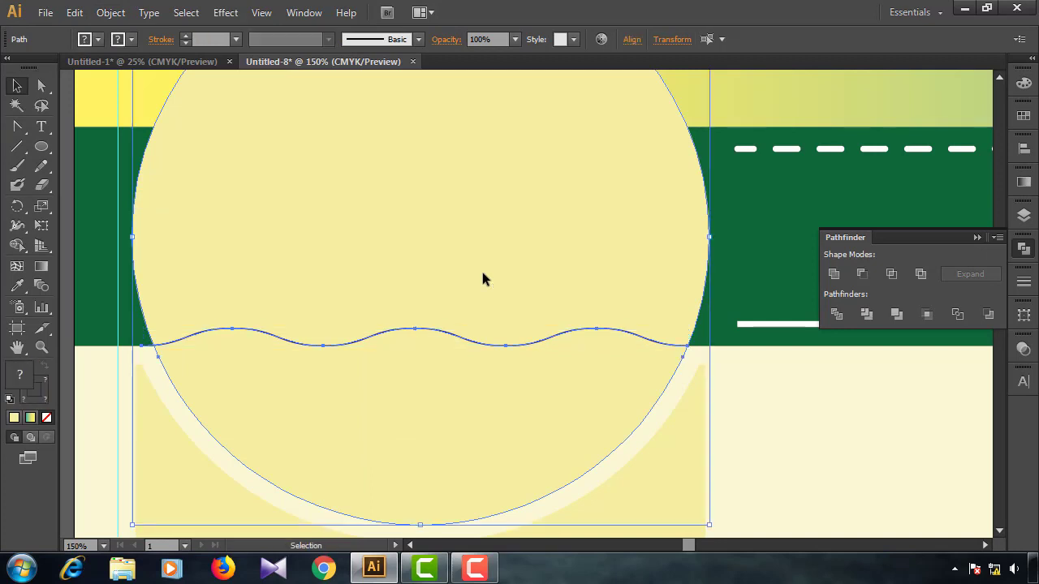
pyautogui.click(835, 315)
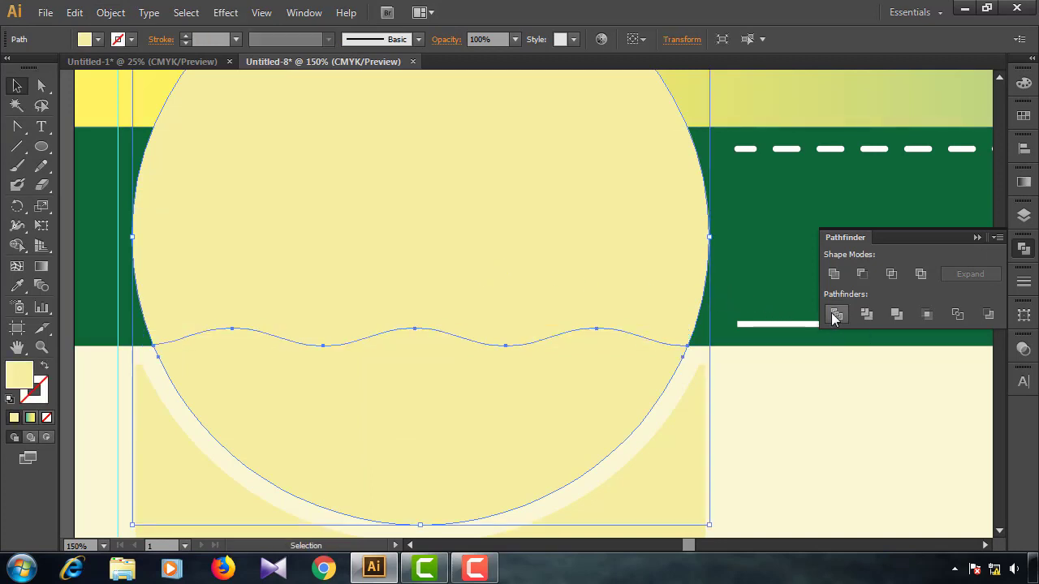
pyautogui.rightClick(527, 281)
pyautogui.click(784, 410)
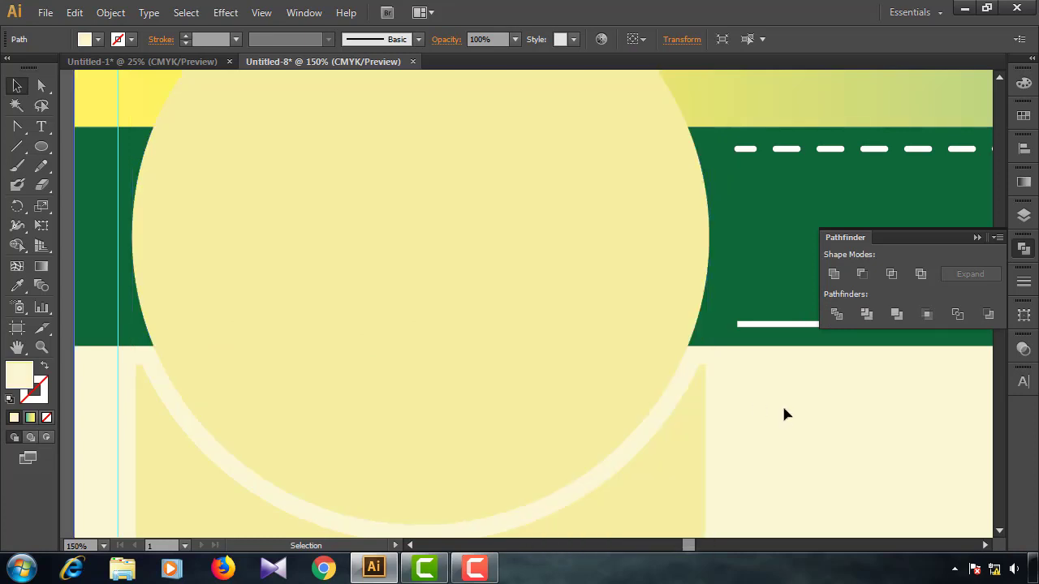
pyautogui.click(617, 369)
pyautogui.rightClick(617, 368)
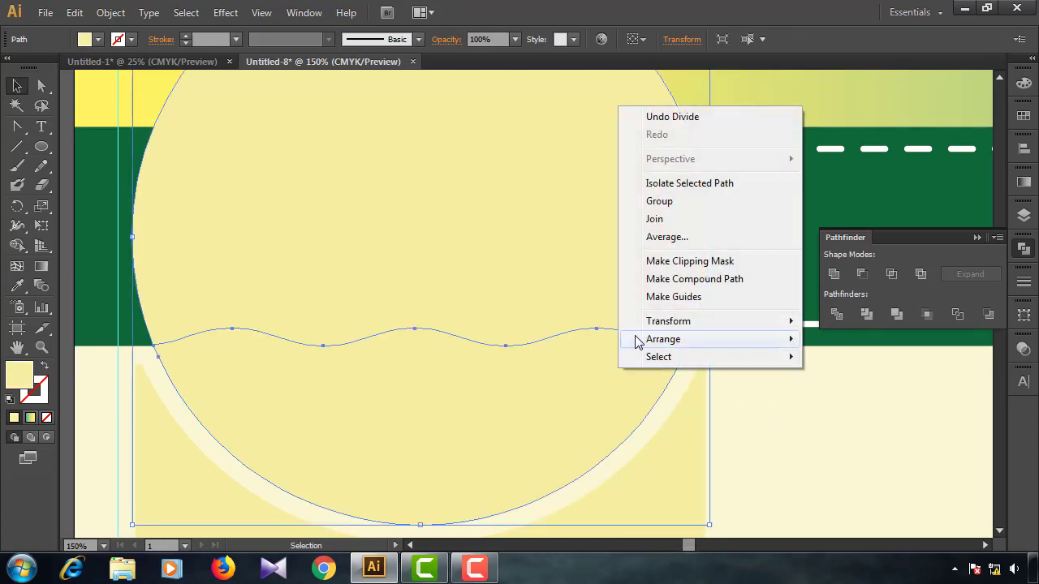
pyautogui.click(575, 285)
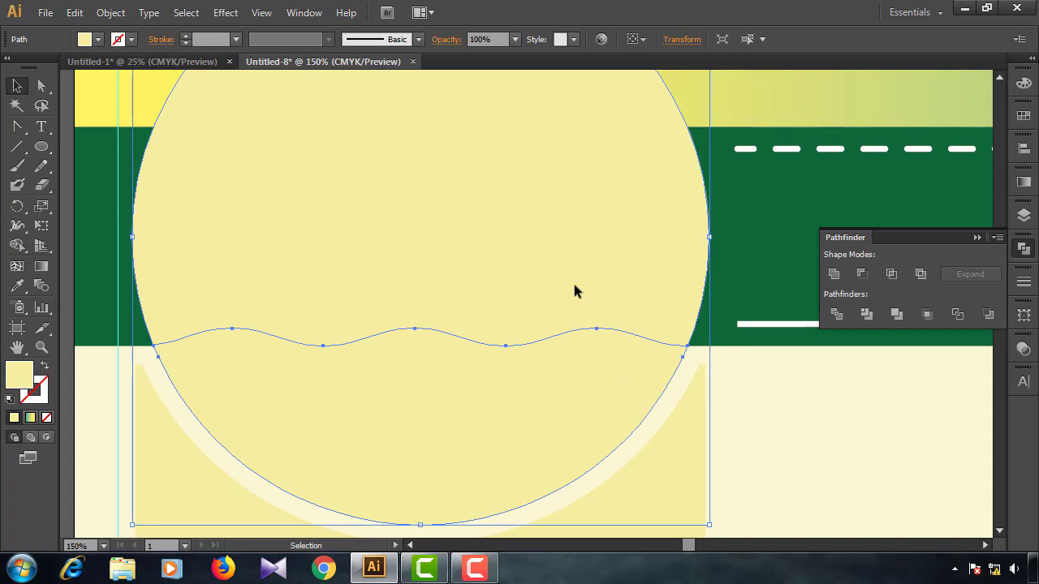
pyautogui.click(832, 315)
pyautogui.click(753, 412)
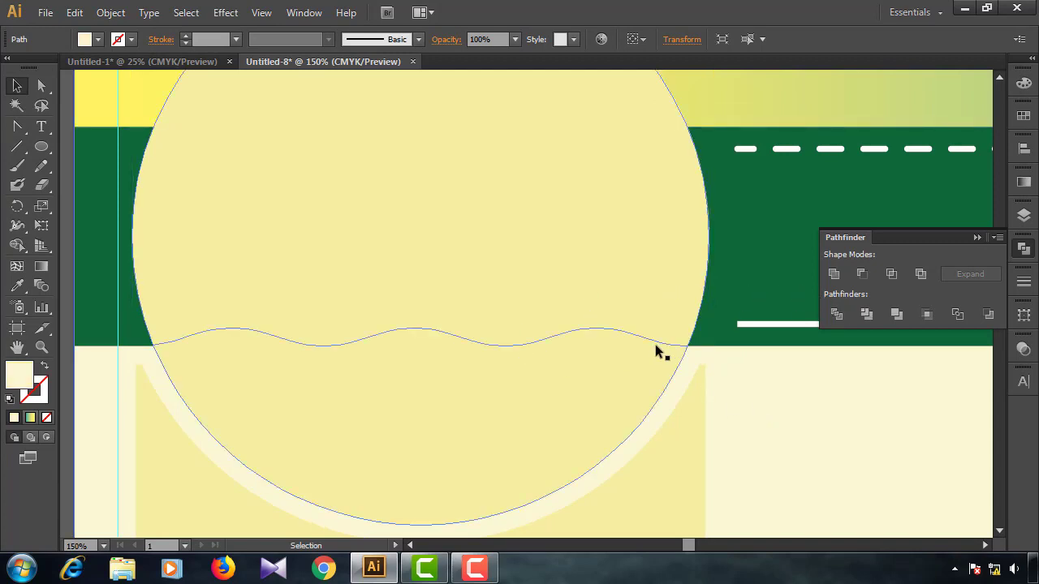
pyautogui.click(642, 263)
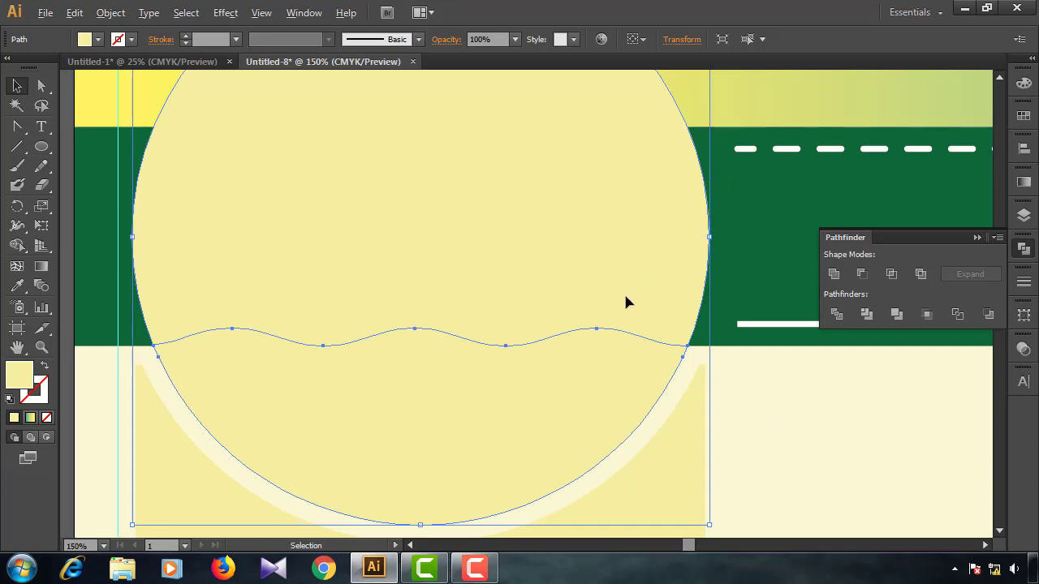
pyautogui.scroll(-1, 626, 297)
pyautogui.scroll(1, 626, 297)
pyautogui.rightClick(626, 297)
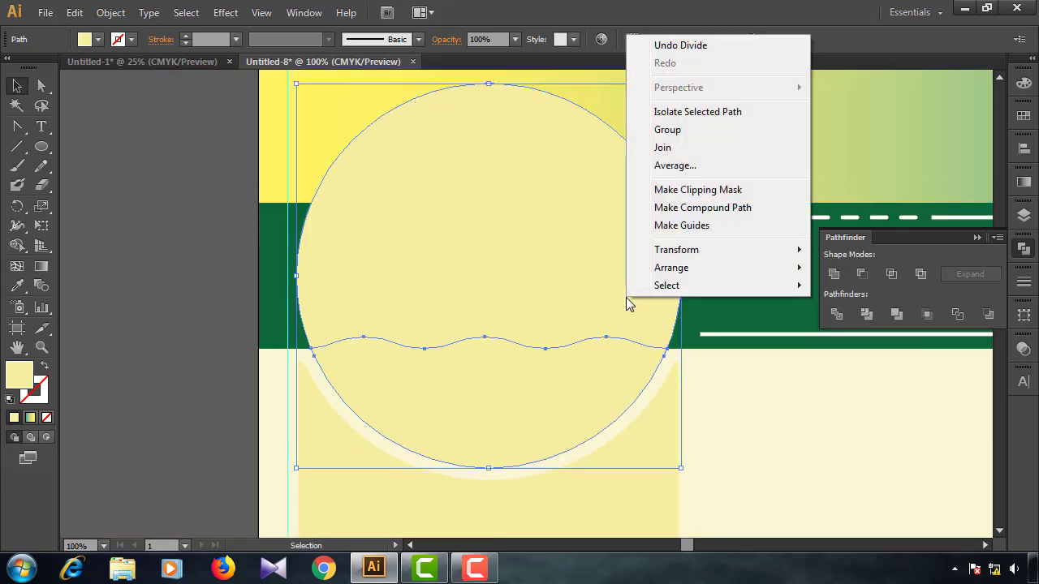
pyautogui.click(212, 204)
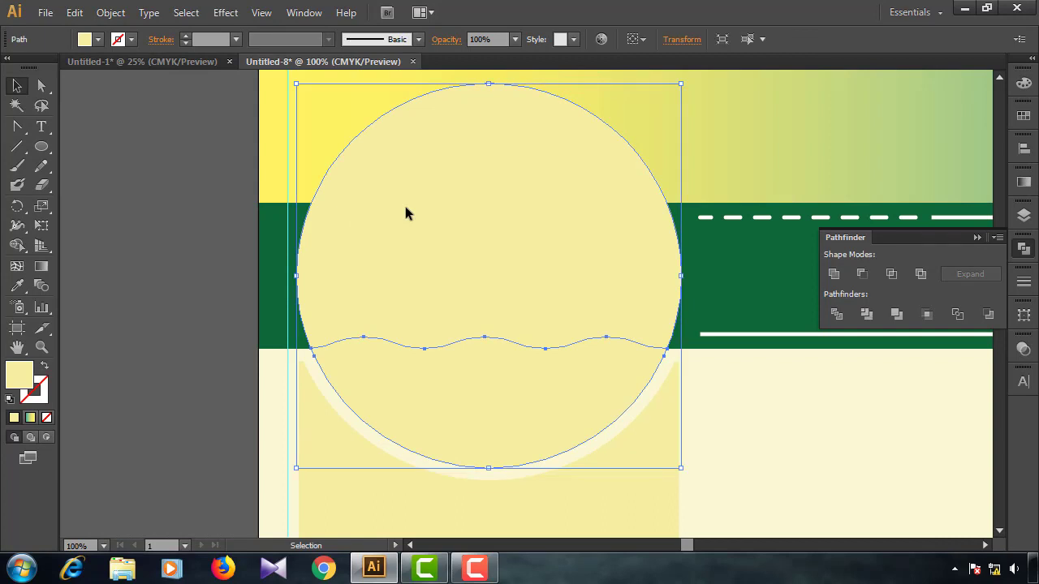
pyautogui.hotkey('ctrl', 'z')
pyautogui.hotkey('ctrl', 'z')
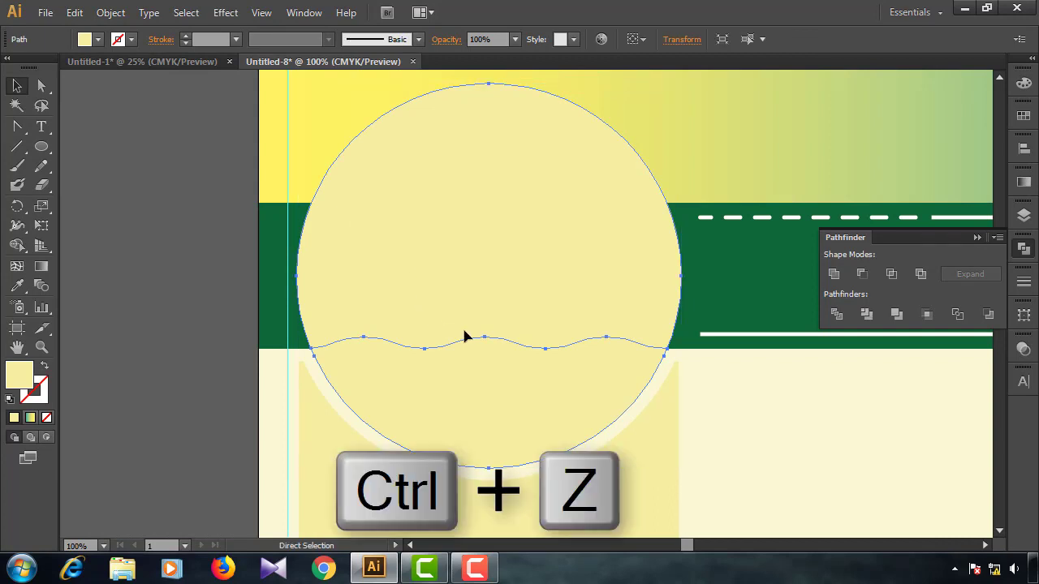
# Stretch one end of the wavy line slightly outward to the circle's edge.
pyautogui.click(693, 357)
pyautogui.click(663, 347)
pyautogui.moveTo(663, 348); pyautogui.dragTo(671, 343)
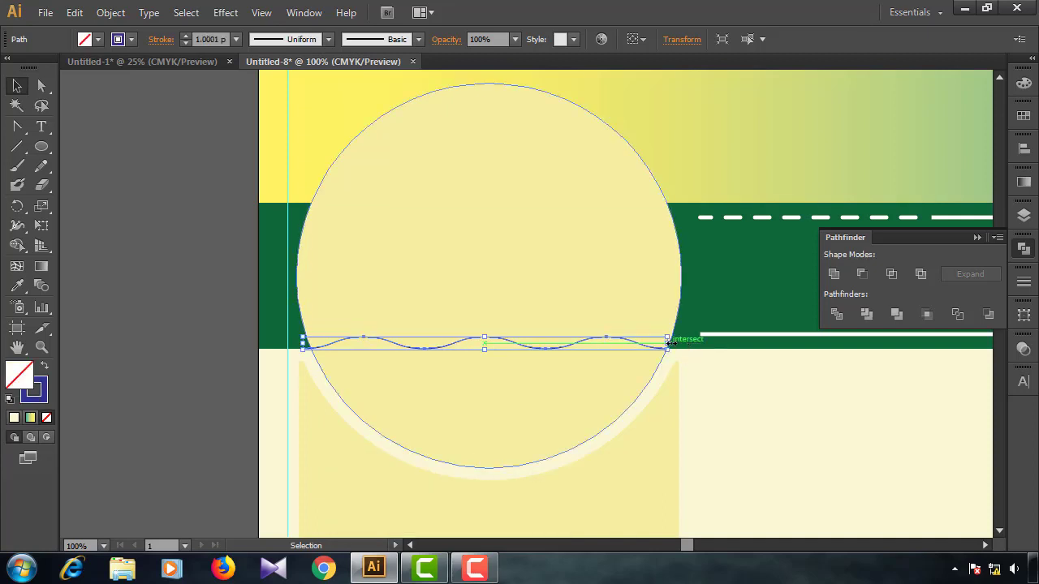
# Divide the circle along the wavy line with Pathfinder and ungroup the resulting pieces.
pyautogui.keyDown('shift'); pyautogui.click(636, 283); pyautogui.keyUp('shift')
pyautogui.click(836, 315)
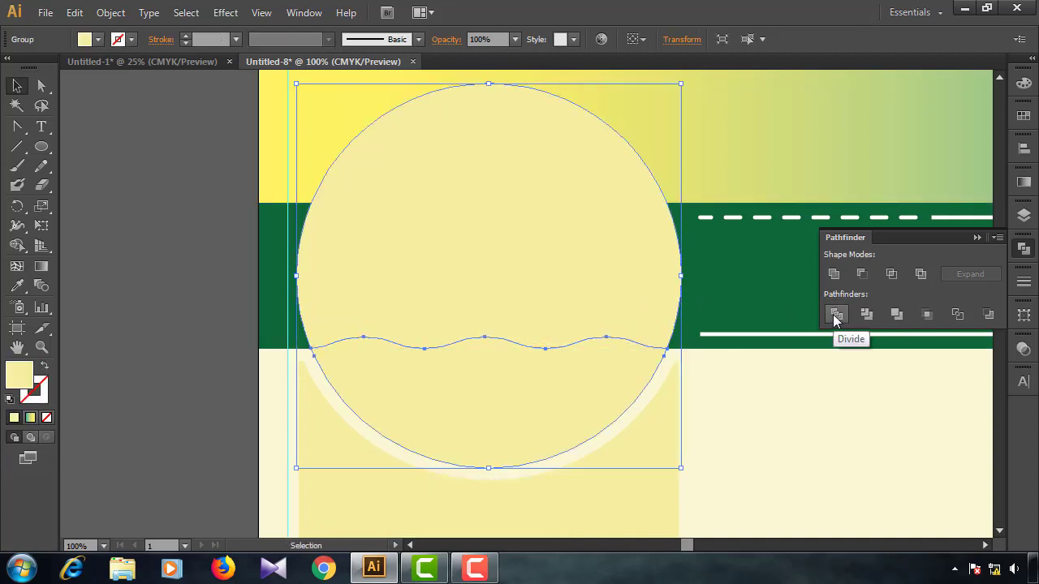
pyautogui.rightClick(564, 275)
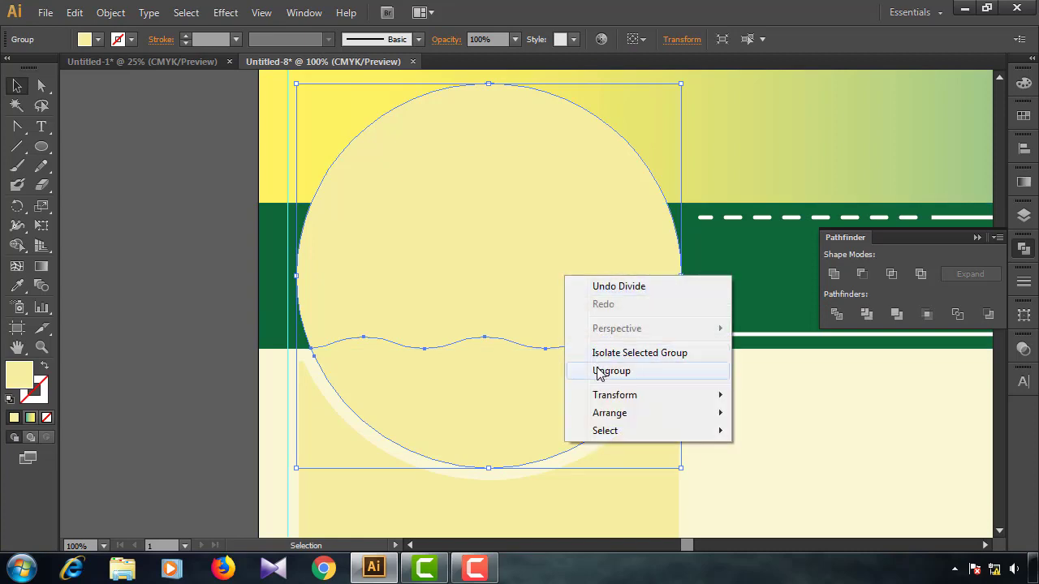
pyautogui.click(611, 371)
pyautogui.click(749, 374)
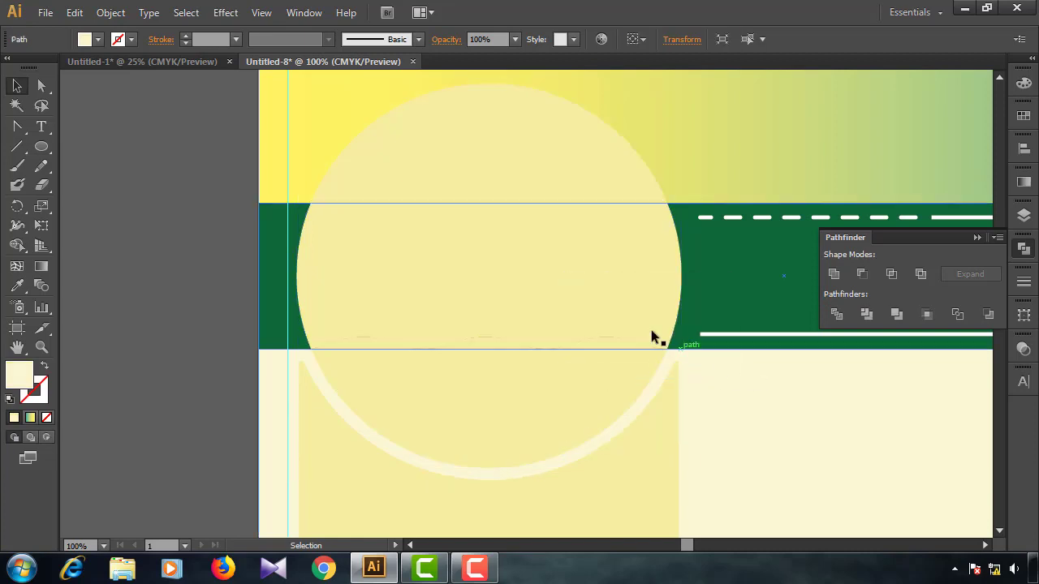
# Fill the circle's upper piece above the wave with dark blue 004965.
pyautogui.click(609, 297)
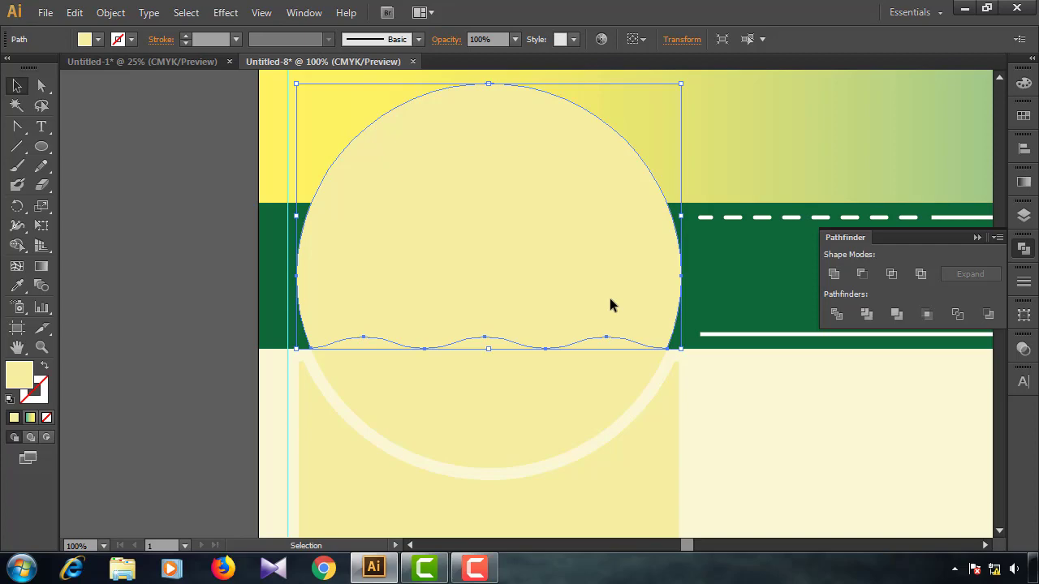
pyautogui.doubleClick(33, 375)
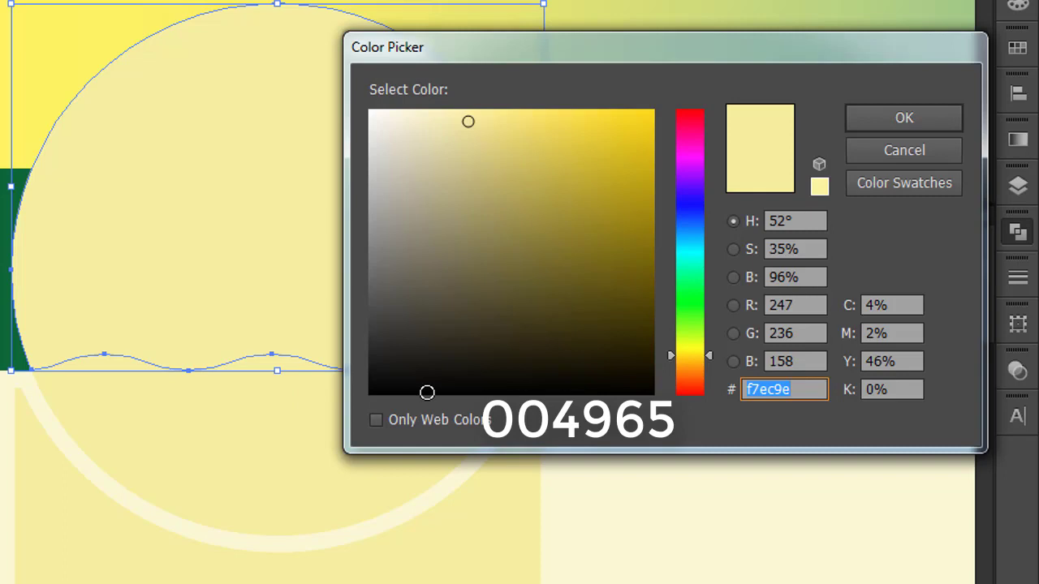
pyautogui.write('0049')
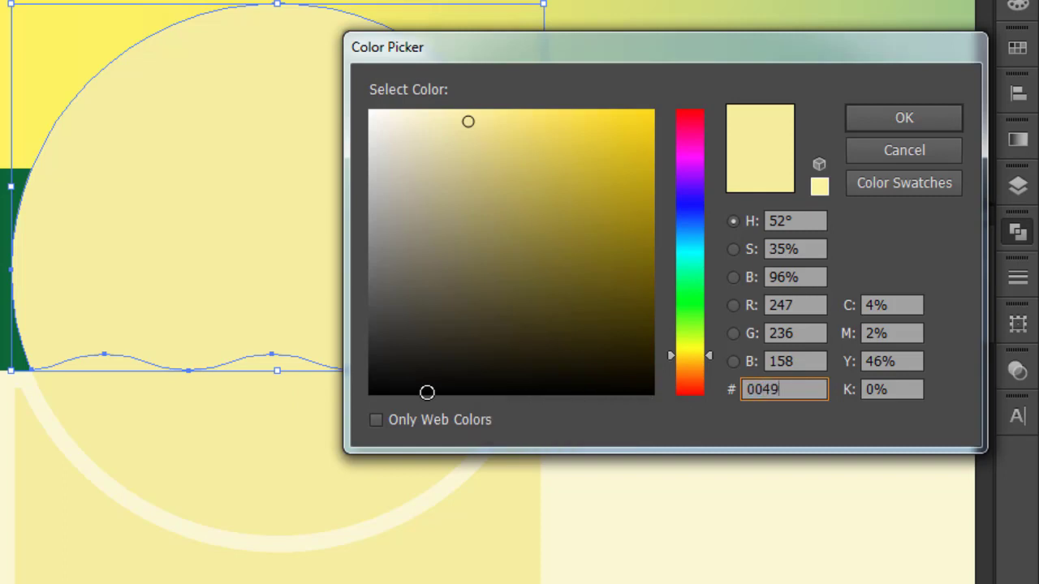
pyautogui.write('65')
pyautogui.press('Return')
# Fill the circle's lower piece below the wave with light blue 2598ca.
pyautogui.click(582, 395)
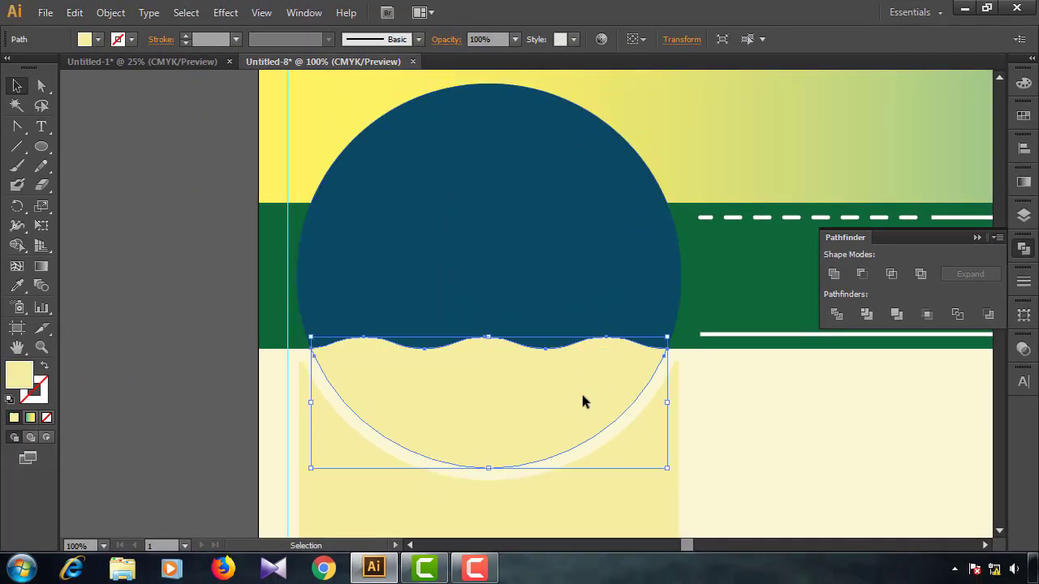
pyautogui.doubleClick(19, 375)
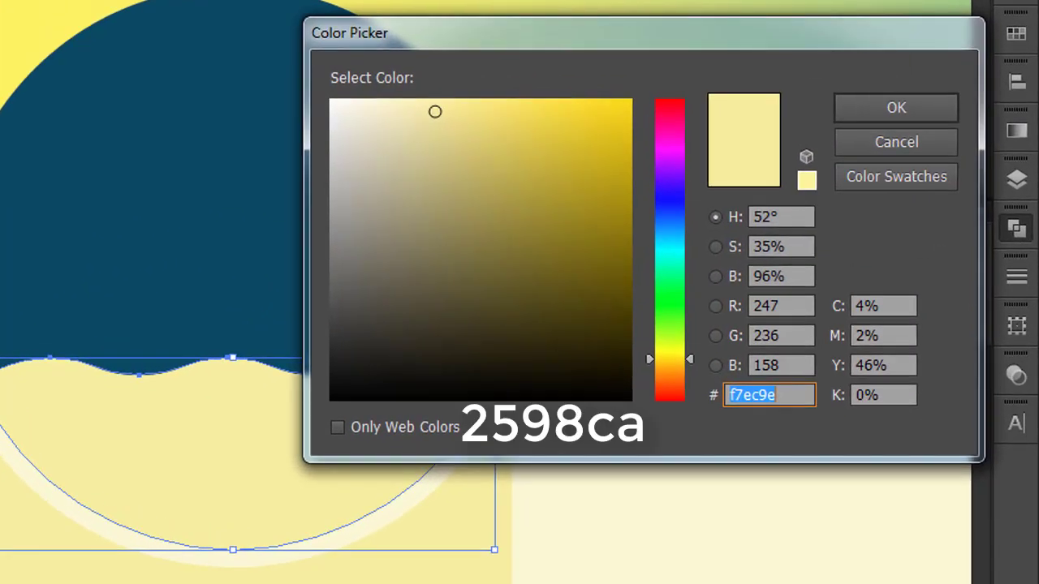
pyautogui.write('25')
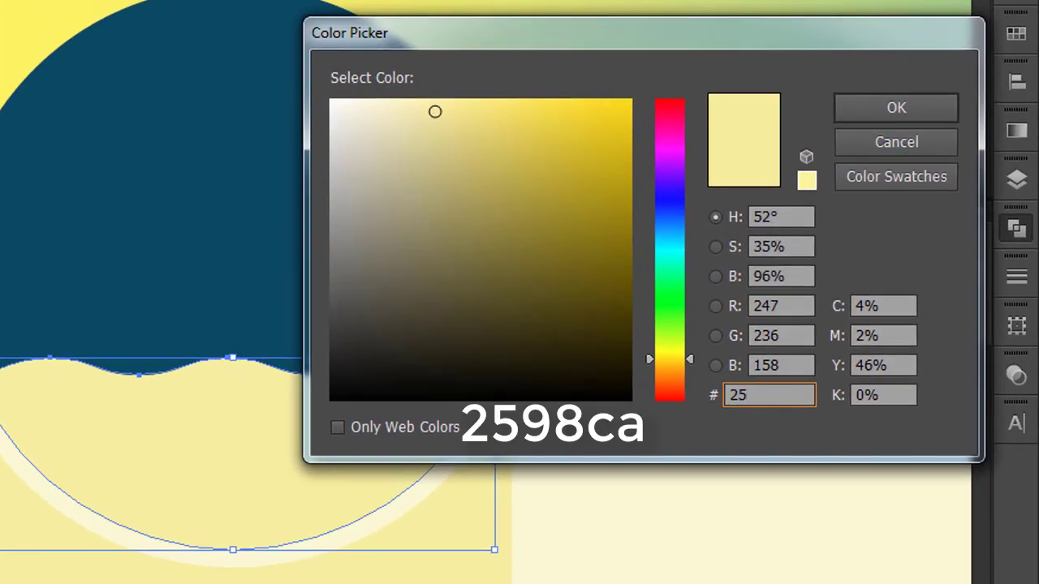
pyautogui.write('98ca')
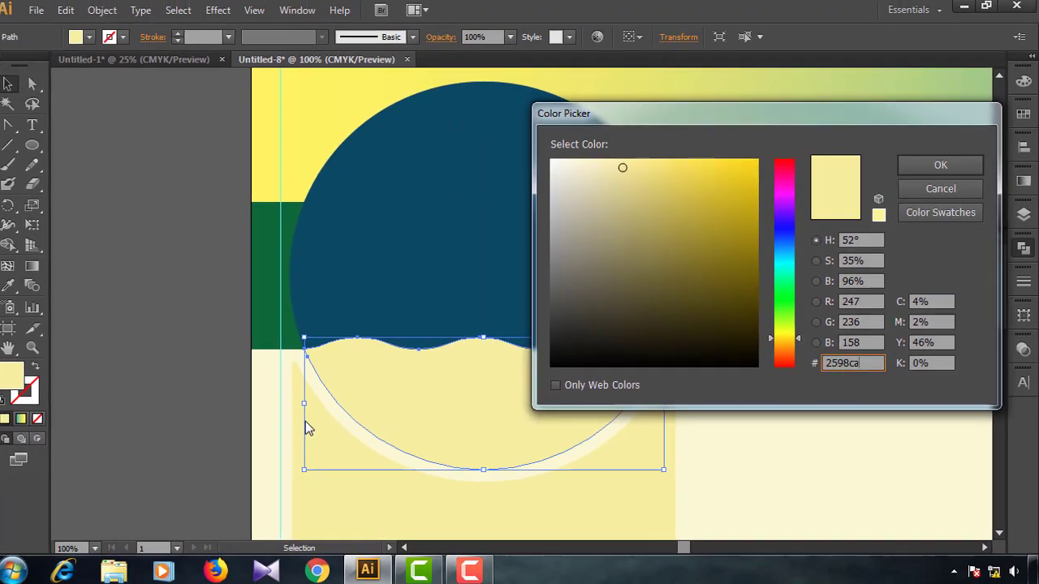
pyautogui.press('Return')
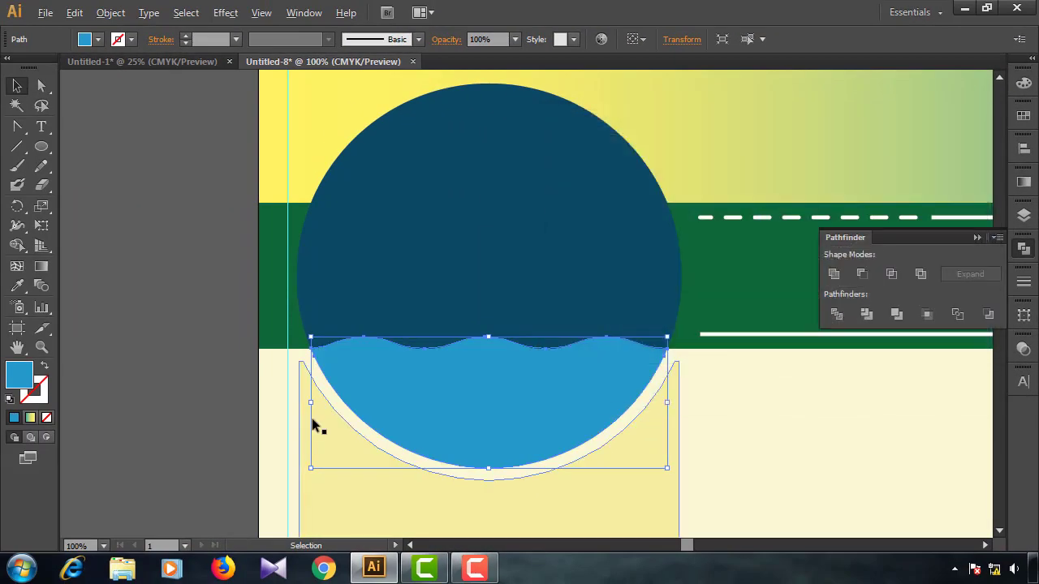
# Create an inset copy of the tall pale yellow panel's outline, offset by -0.25 in with miter joins and a miter limit of 4.
pyautogui.hotkey('ctrl', '-')
pyautogui.hotkey('ctrl', '-')
pyautogui.scroll(-2, 332, 411)
pyautogui.scroll(-1, 332, 411)
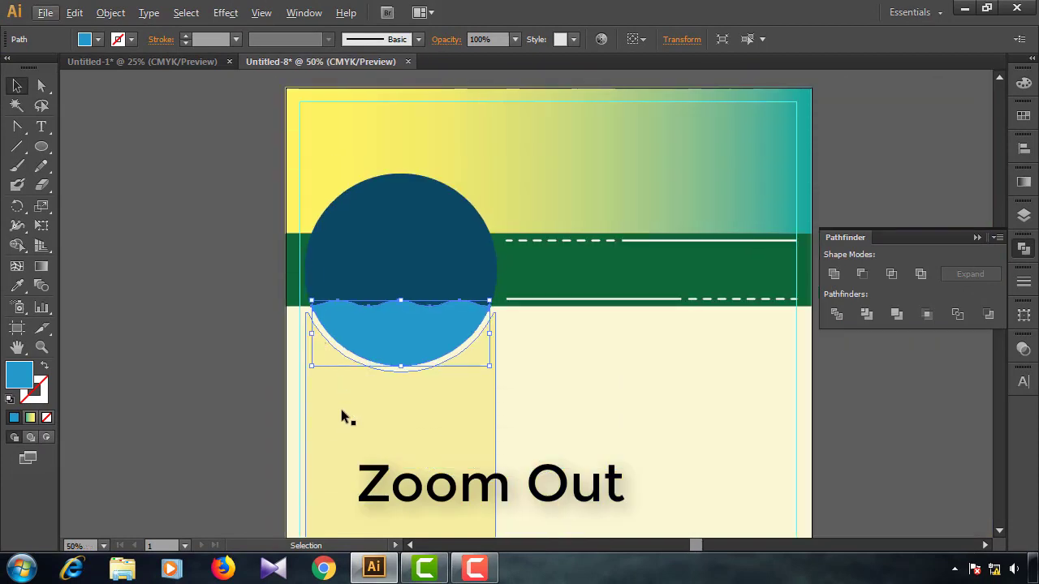
pyautogui.scroll(-1, 460, 377)
pyautogui.hotkey('ctrl', '0')
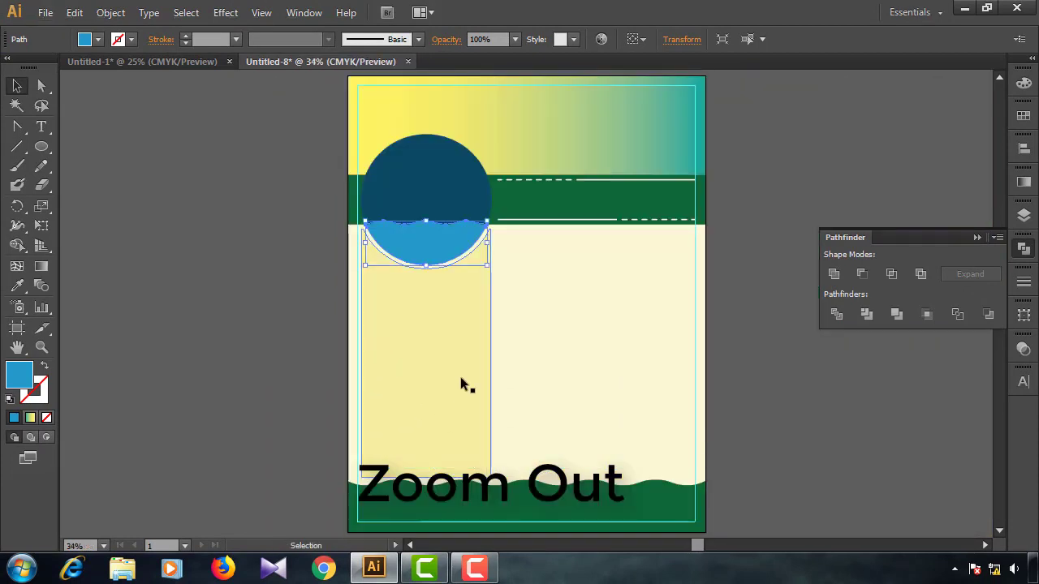
pyautogui.click(740, 283)
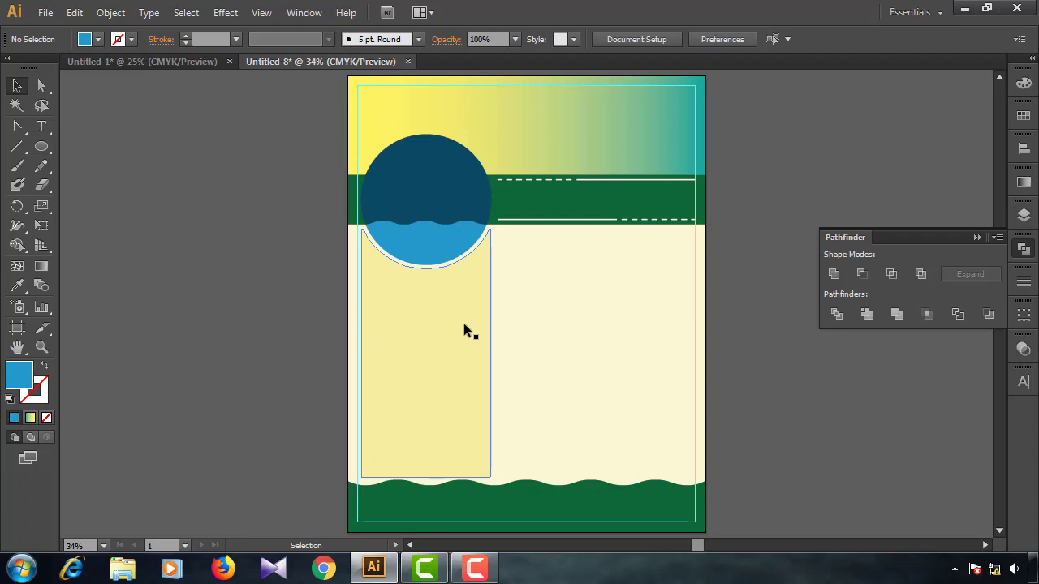
pyautogui.click(464, 329)
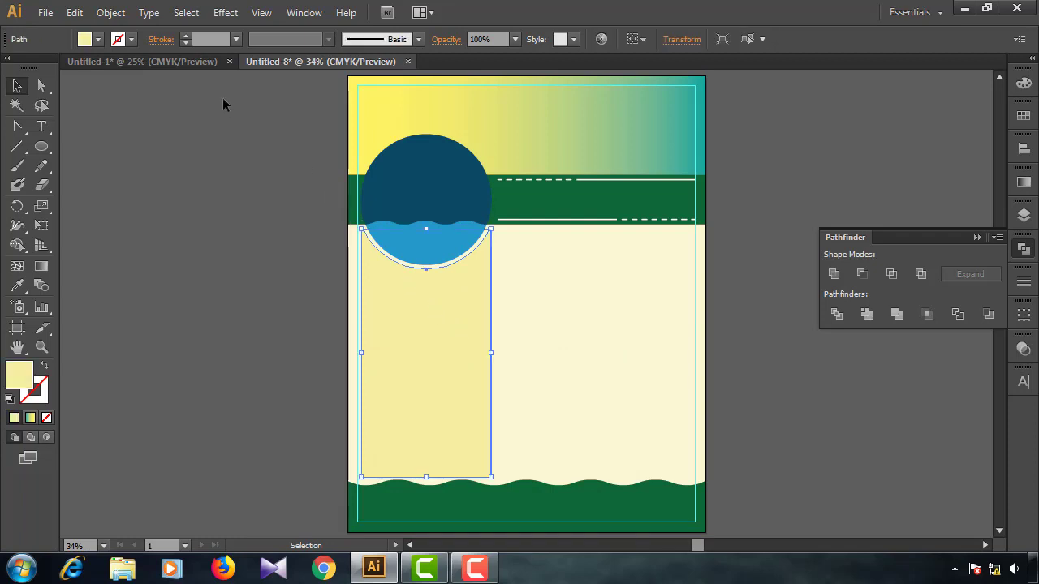
pyautogui.click(107, 15)
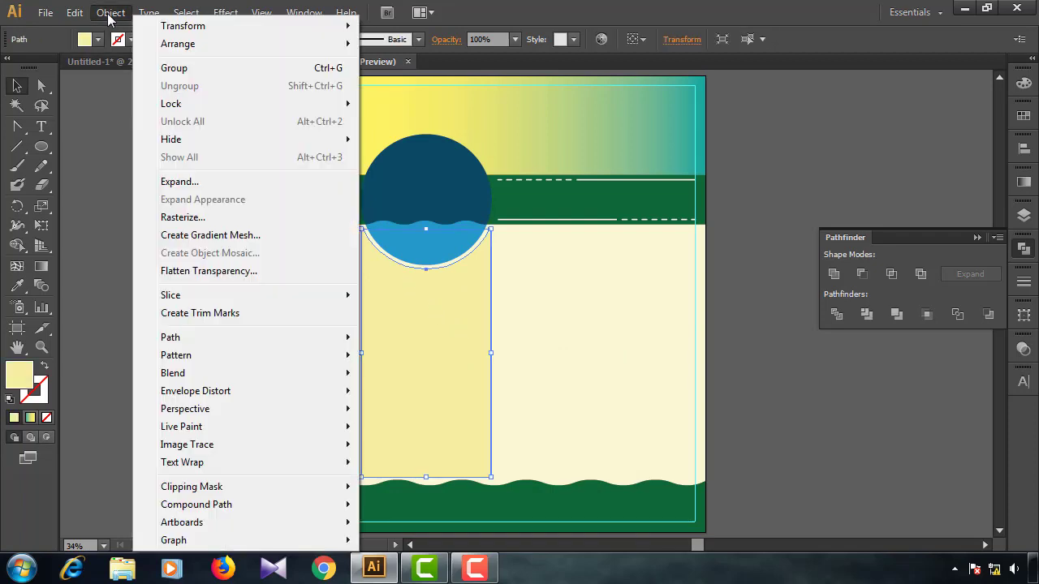
pyautogui.moveTo(180, 336)
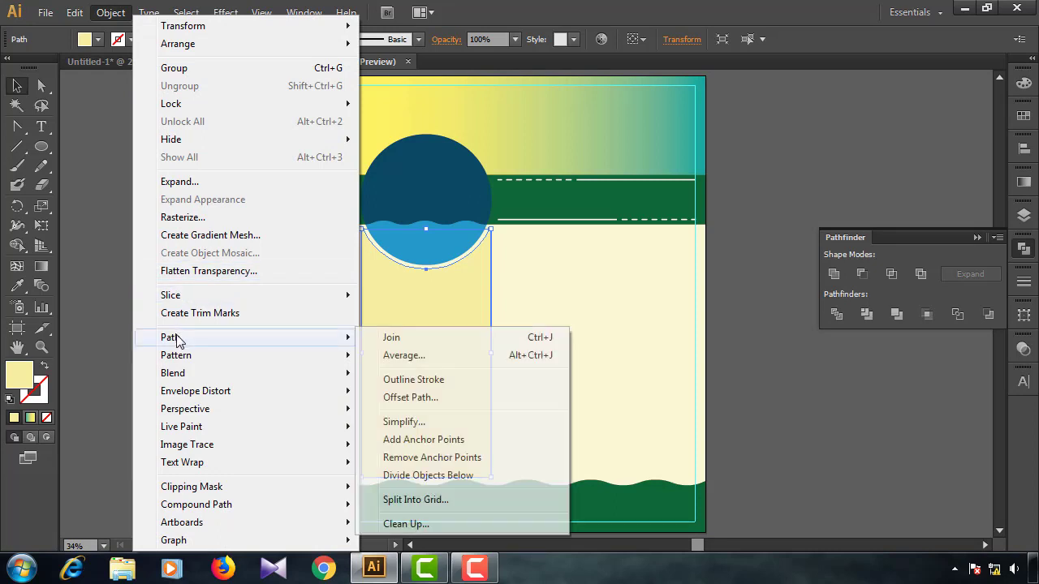
pyautogui.click(427, 397)
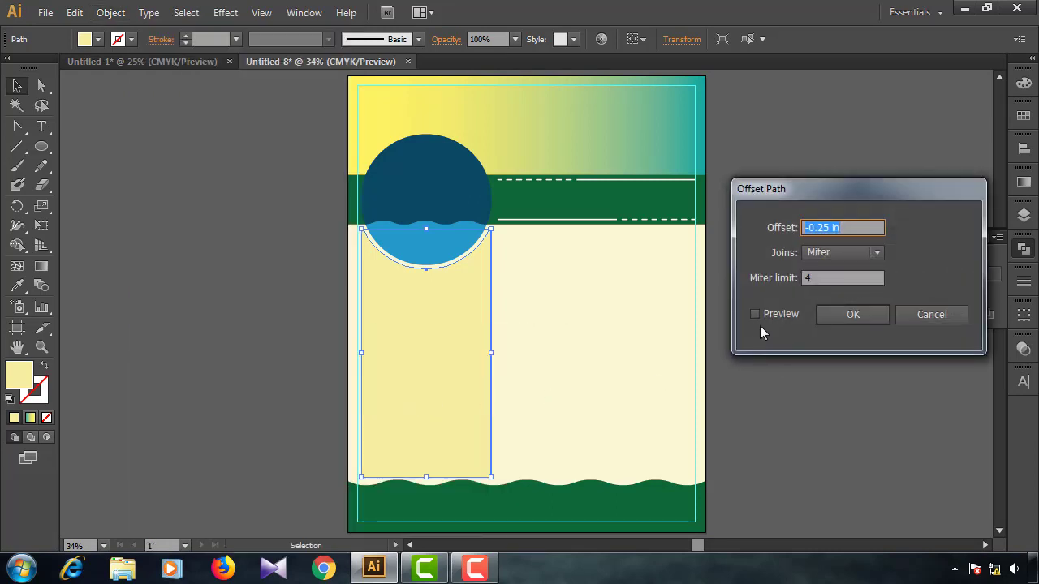
pyautogui.click(756, 316)
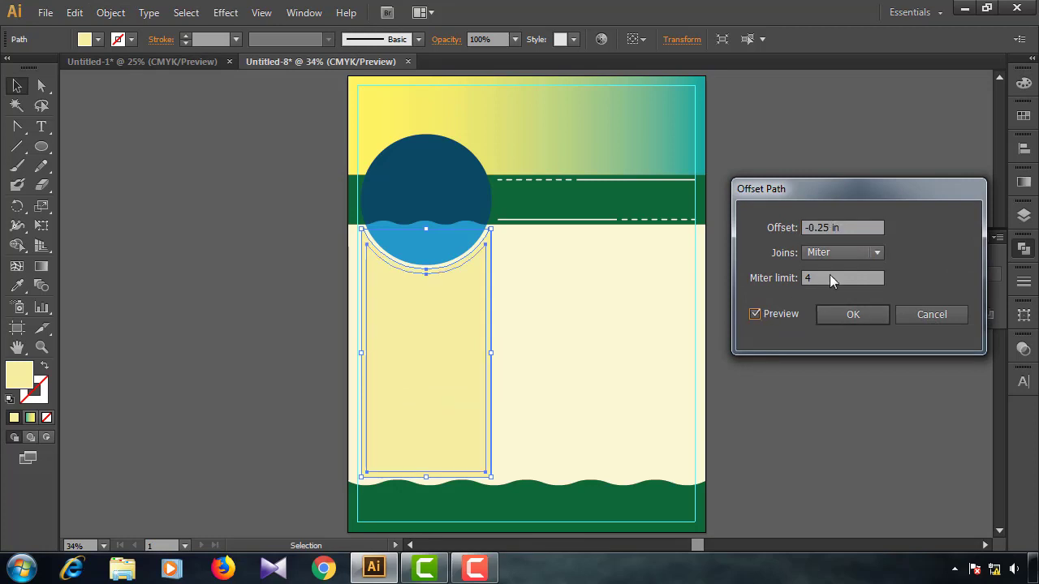
pyautogui.click(836, 315)
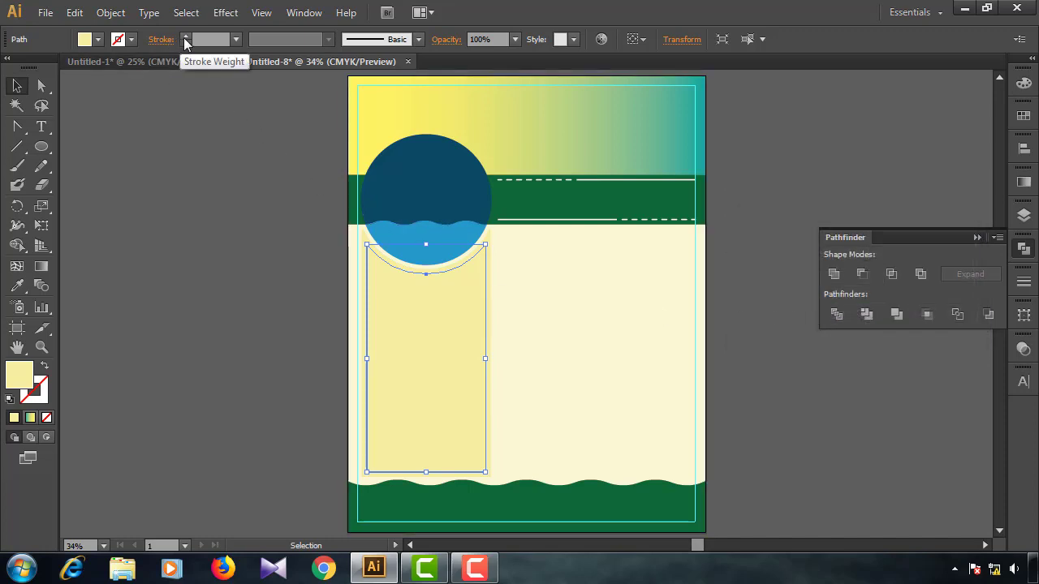
# Give the inset outline of the pale yellow panel a 5 pt magenta stroke.
pyautogui.click(185, 43)
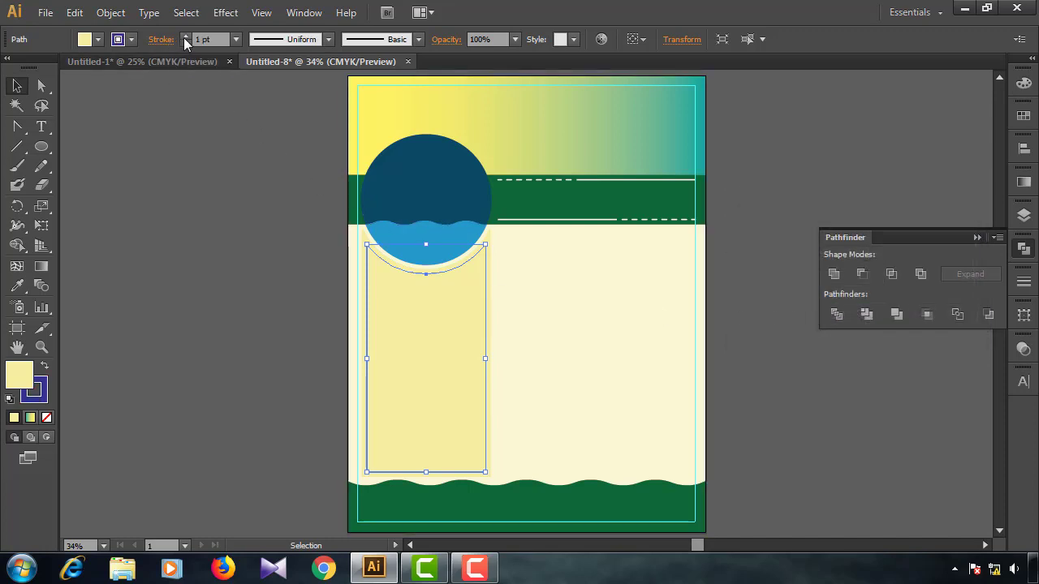
pyautogui.click(119, 39)
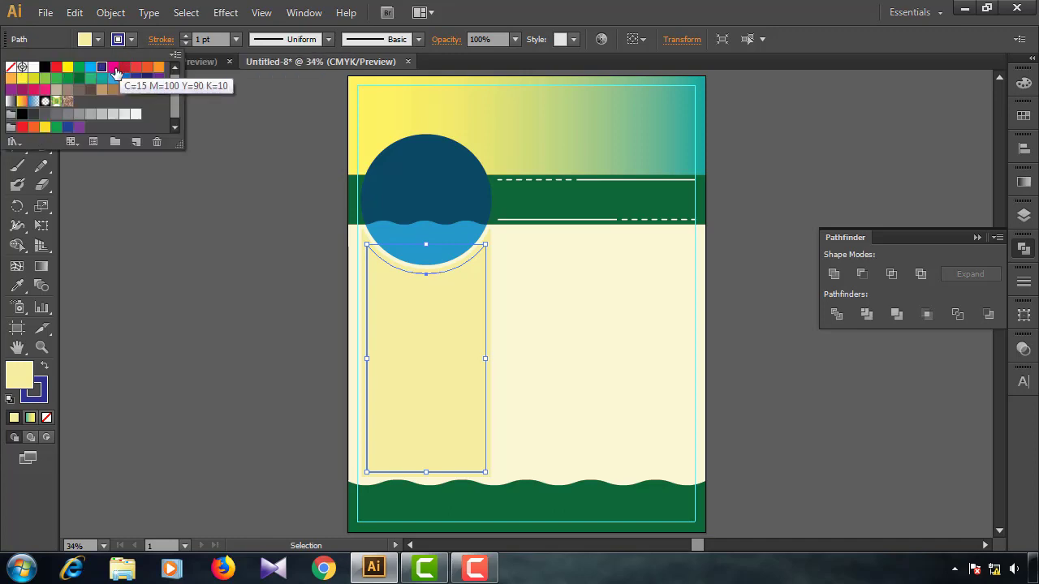
pyautogui.click(114, 67)
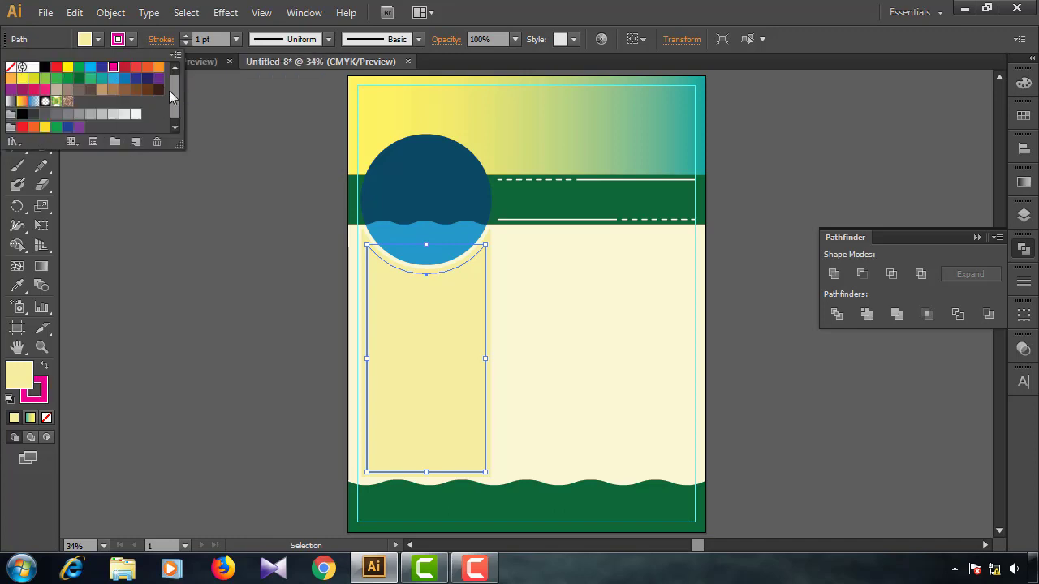
pyautogui.click(185, 42)
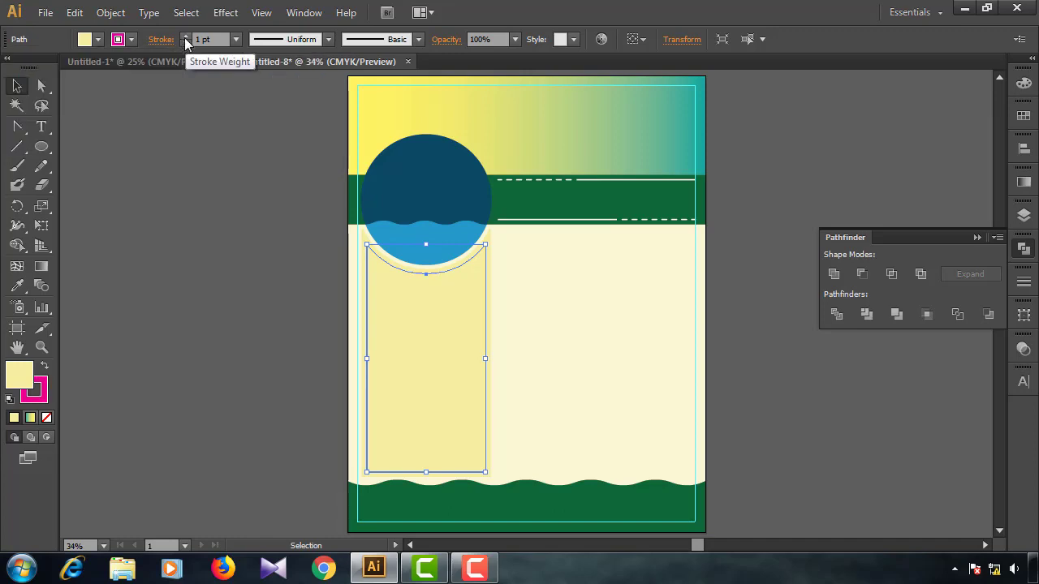
pyautogui.click(185, 37)
pyautogui.click(185, 36)
pyautogui.click(185, 37)
pyautogui.click(185, 37)
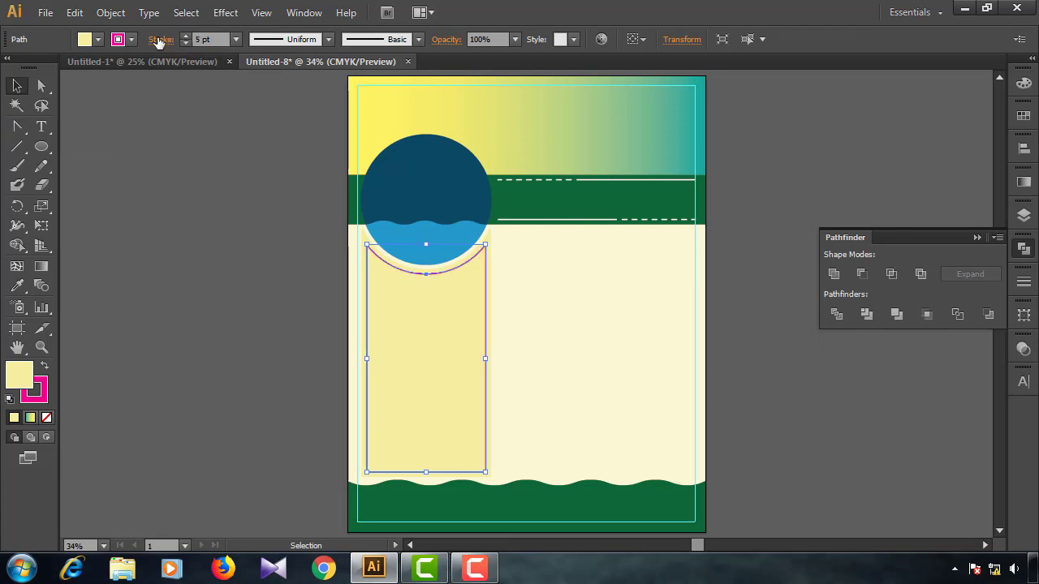
# Make the inset outline's stroke dashed with 18 pt dashes and round caps, and remove the outline's fill.
pyautogui.click(159, 40)
pyautogui.click(12, 149)
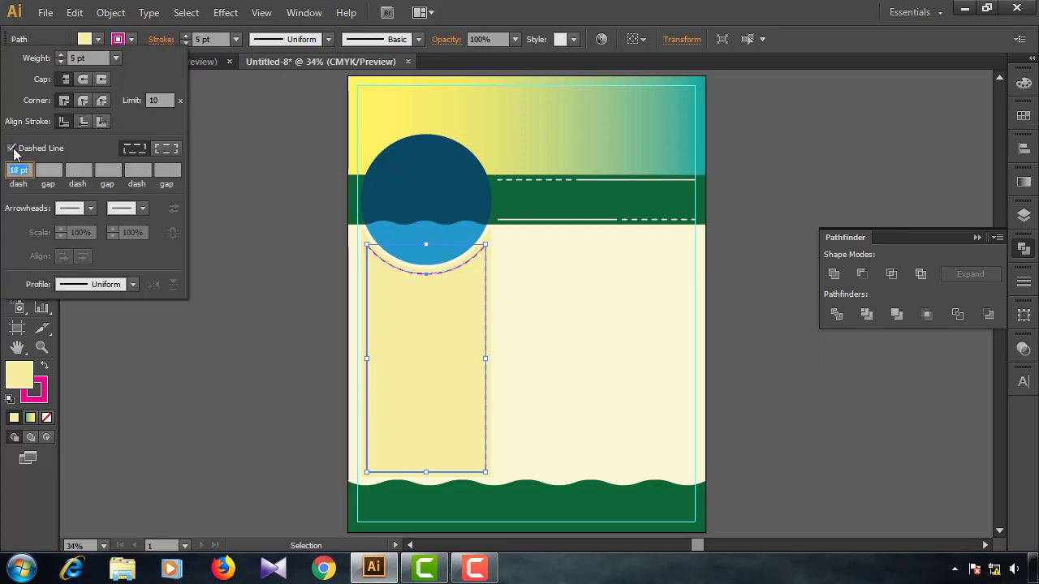
pyautogui.click(82, 79)
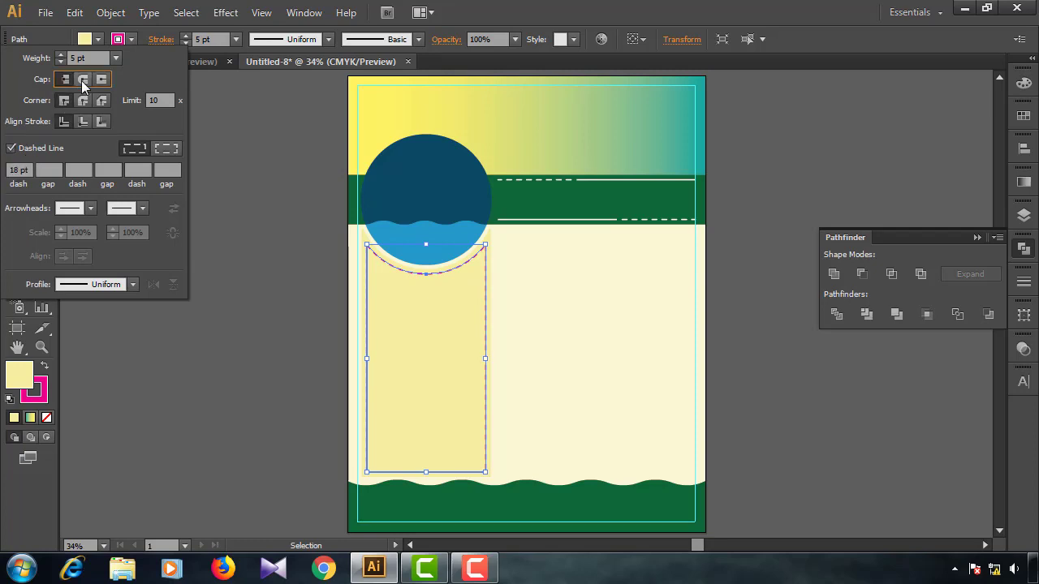
pyautogui.click(46, 419)
pyautogui.click(510, 355)
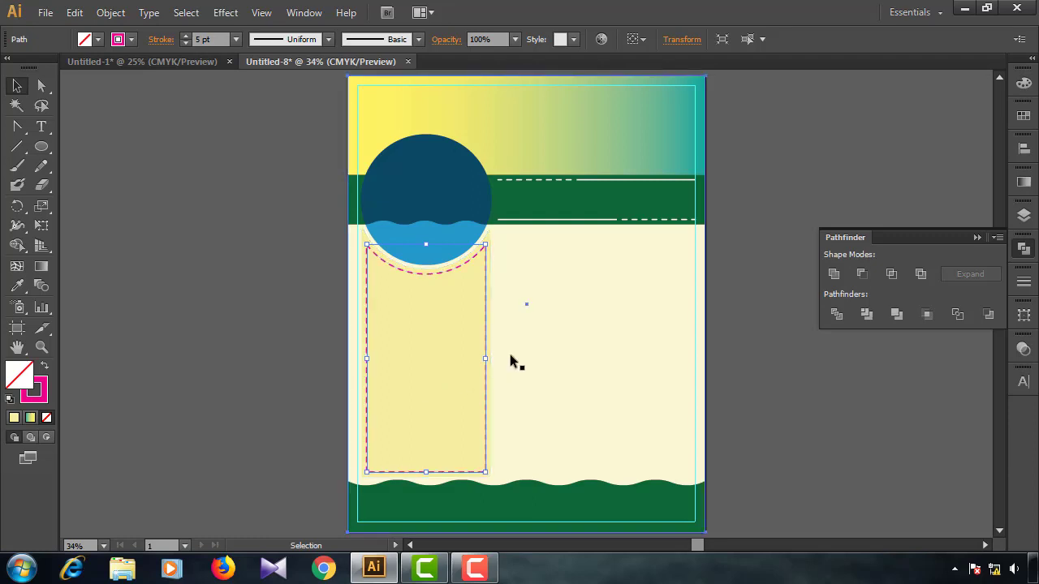
pyautogui.click(276, 352)
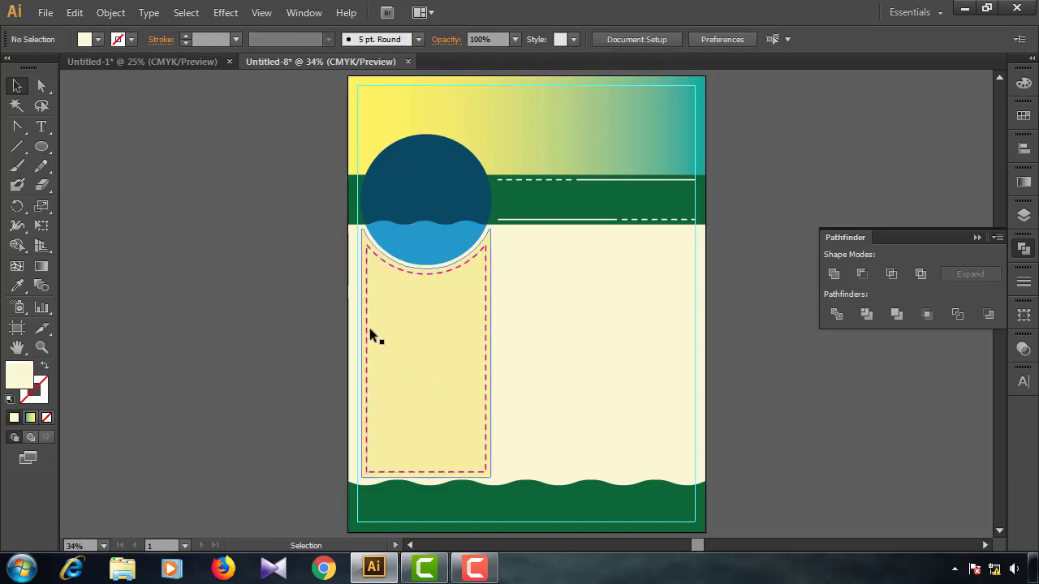
# Group the pale yellow panel with its dashed magenta outline.
pyautogui.click(369, 328)
pyautogui.keyDown('shift'); pyautogui.click(395, 326); pyautogui.keyUp('shift')
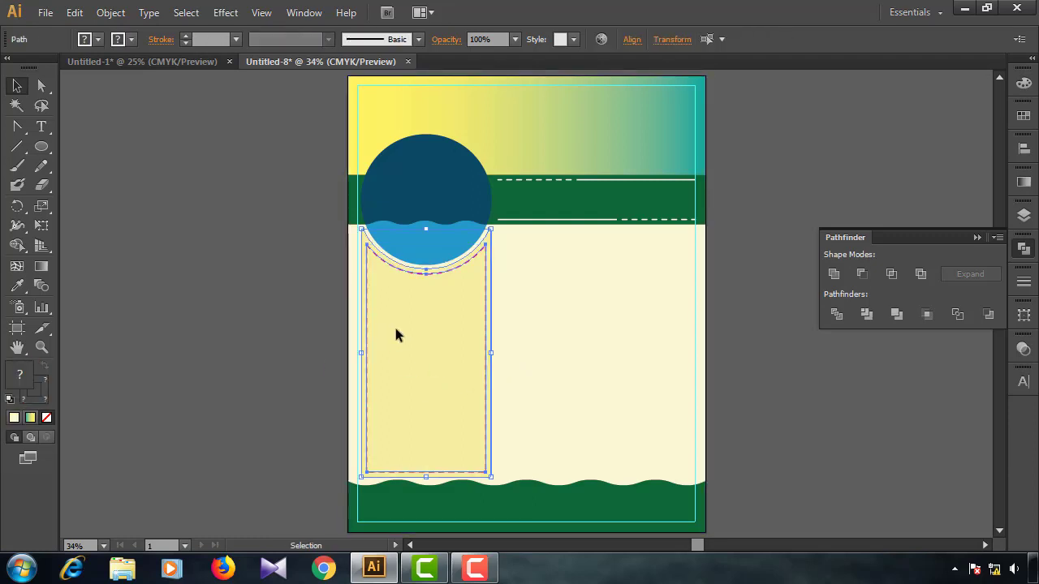
pyautogui.hotkey('ctrl', 'g')
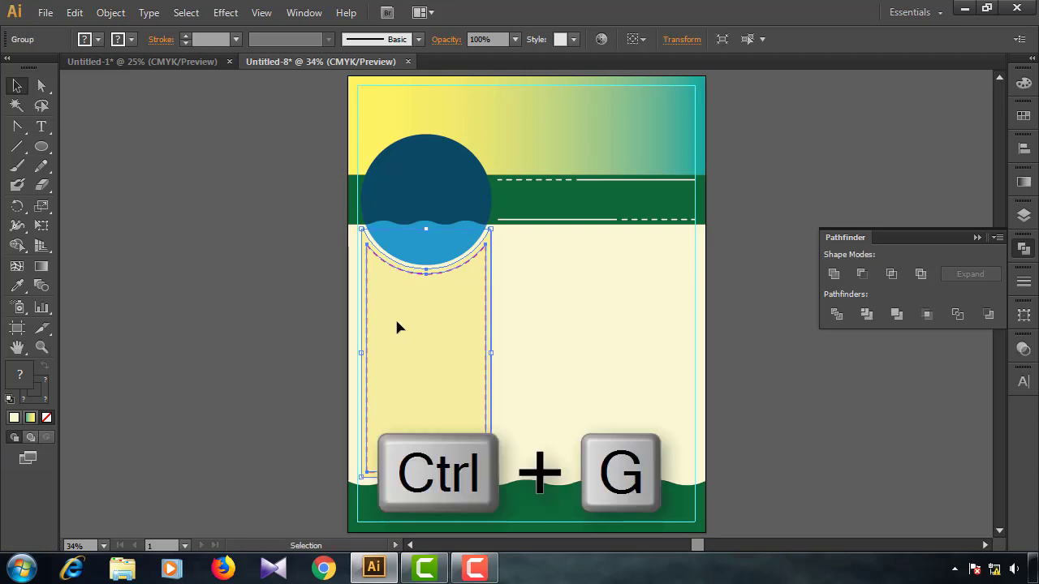
# Group the panel with both the dark blue and light blue pieces of the circle.
pyautogui.keyDown('shift'); pyautogui.click(420, 223); pyautogui.keyUp('shift')
pyautogui.keyDown('shift'); pyautogui.click(424, 191); pyautogui.keyUp('shift')
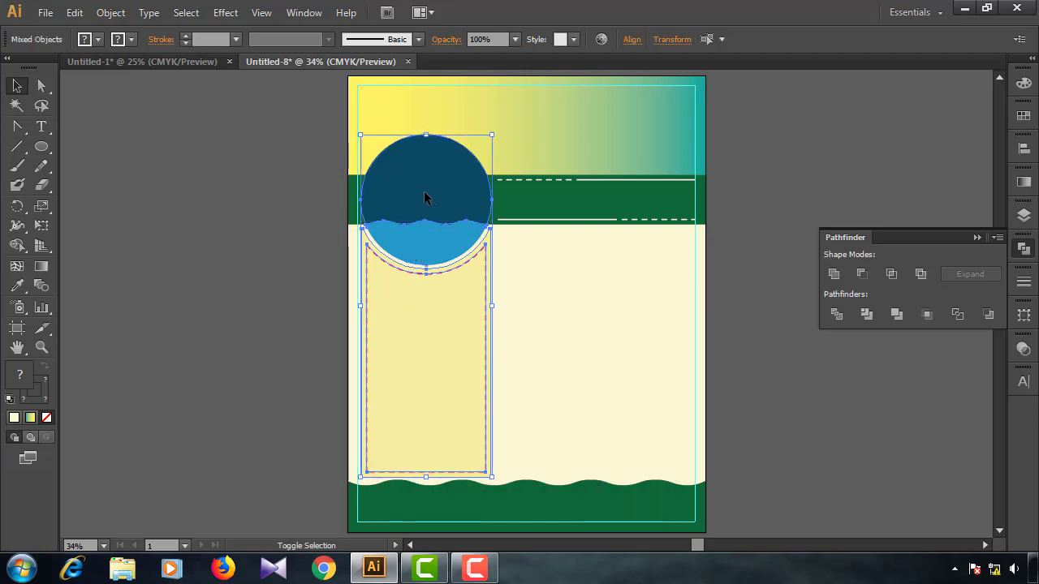
pyautogui.click(1022, 150)
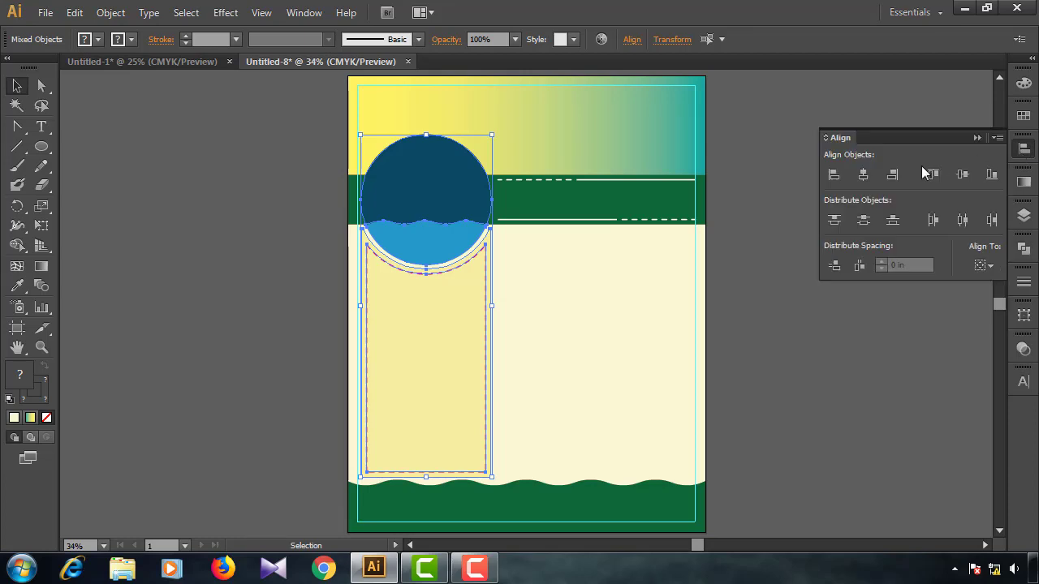
pyautogui.click(977, 137)
pyautogui.press('ctrl')
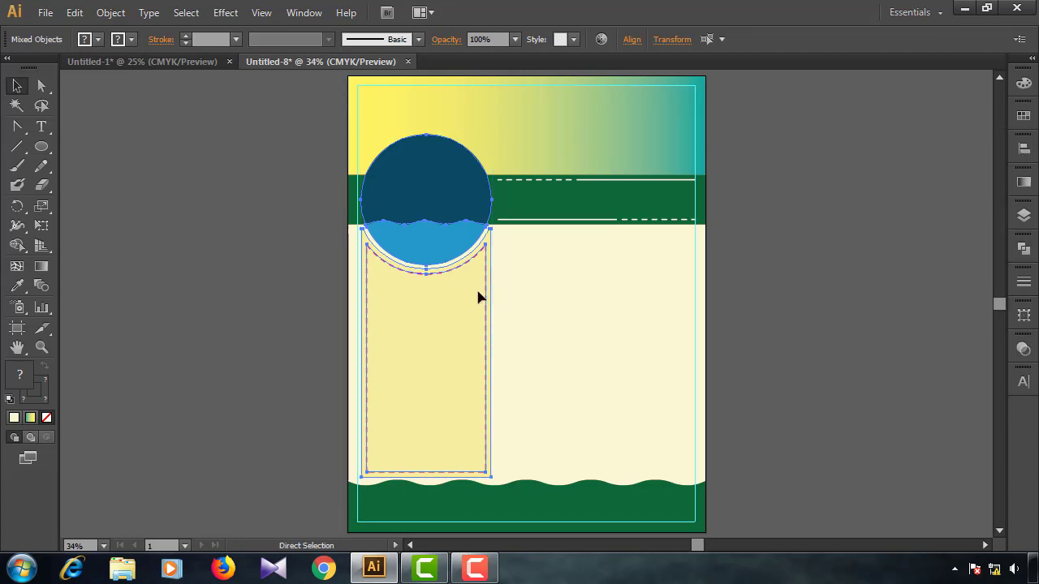
pyautogui.hotkey('ctrl', 'g')
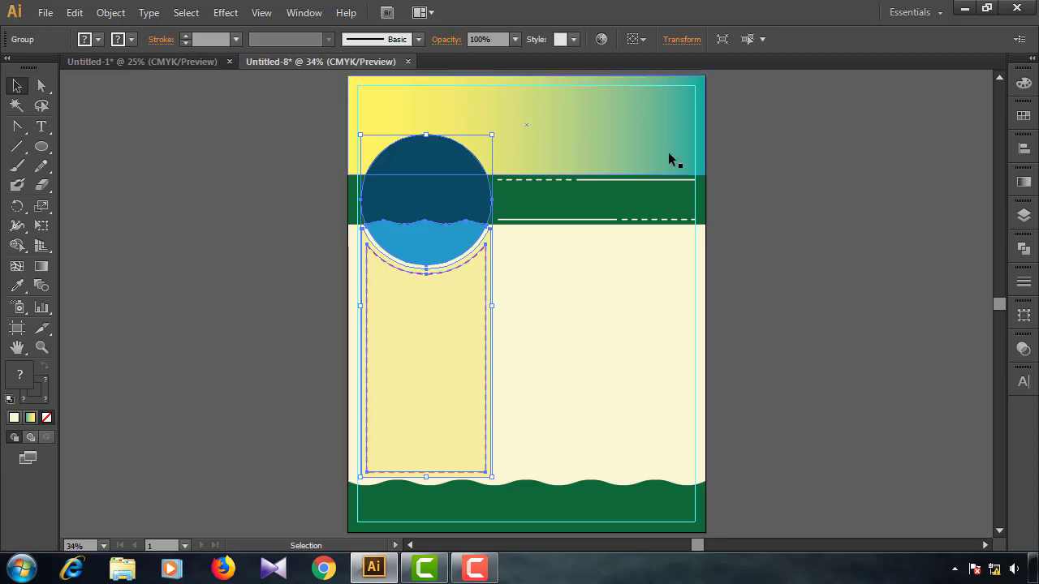
pyautogui.click(757, 209)
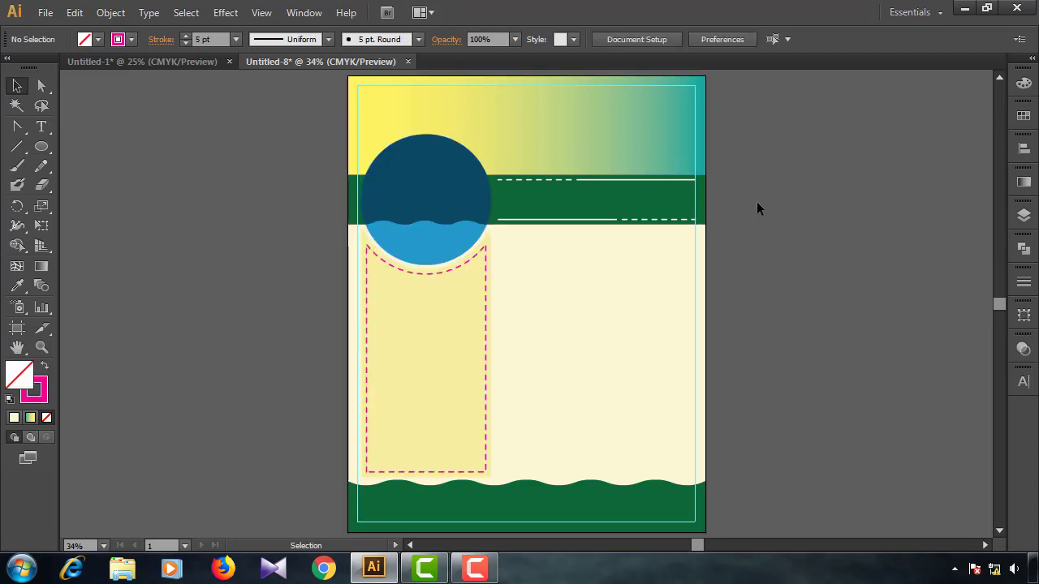
# Show all hidden artwork, move the revealed text-and-photo group off the artboard beside the poster, and ungroup it.
pyautogui.hotkey('ctrl', 'alt', '3')
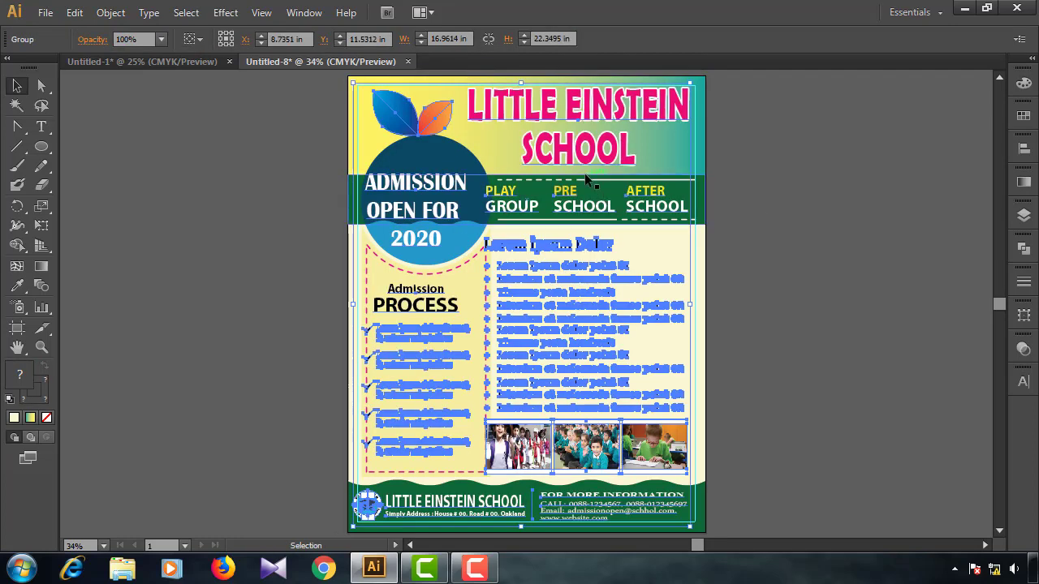
pyautogui.moveTo(576, 160); pyautogui.dragTo(944, 144)
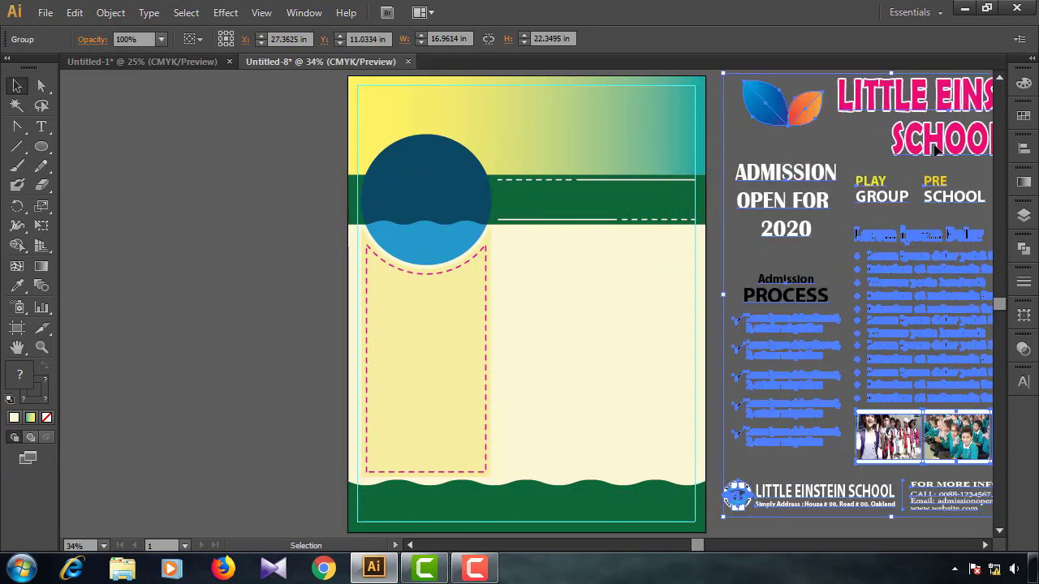
pyautogui.rightClick(936, 151)
pyautogui.click(938, 238)
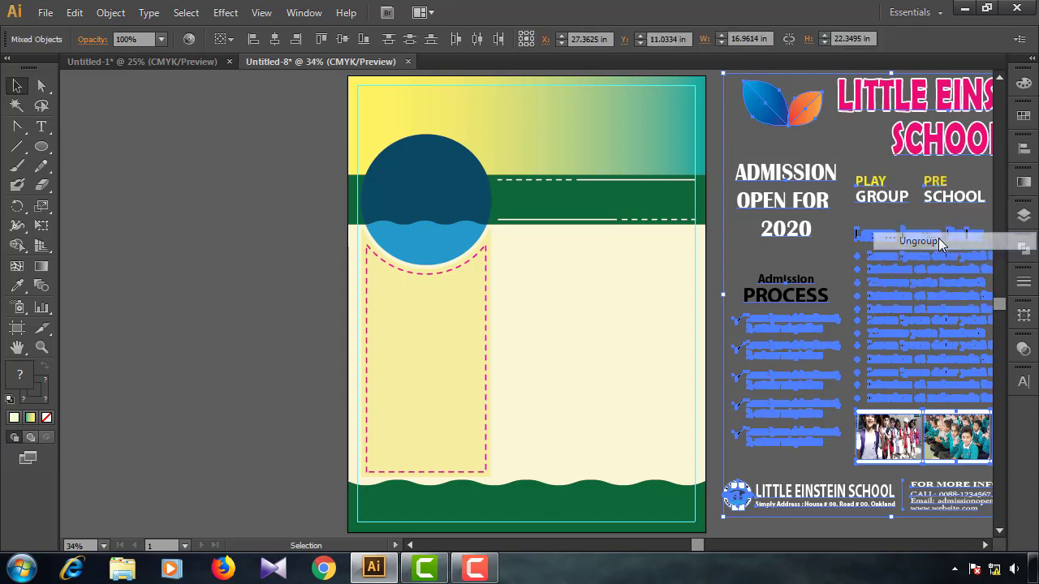
pyautogui.click(819, 148)
# Move the ADMISSION OPEN FOR 2020 text and the Admission PROCESS checklist together onto the circle and pale yellow panel.
pyautogui.click(820, 188)
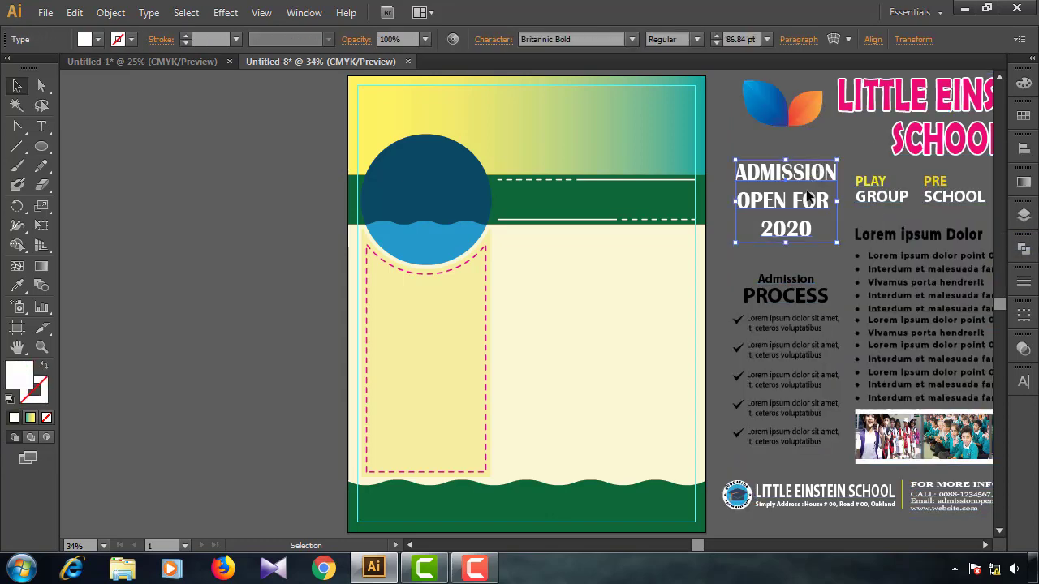
pyautogui.keyDown('shift'); pyautogui.click(789, 283); pyautogui.keyUp('shift')
pyautogui.moveTo(789, 284); pyautogui.dragTo(433, 249)
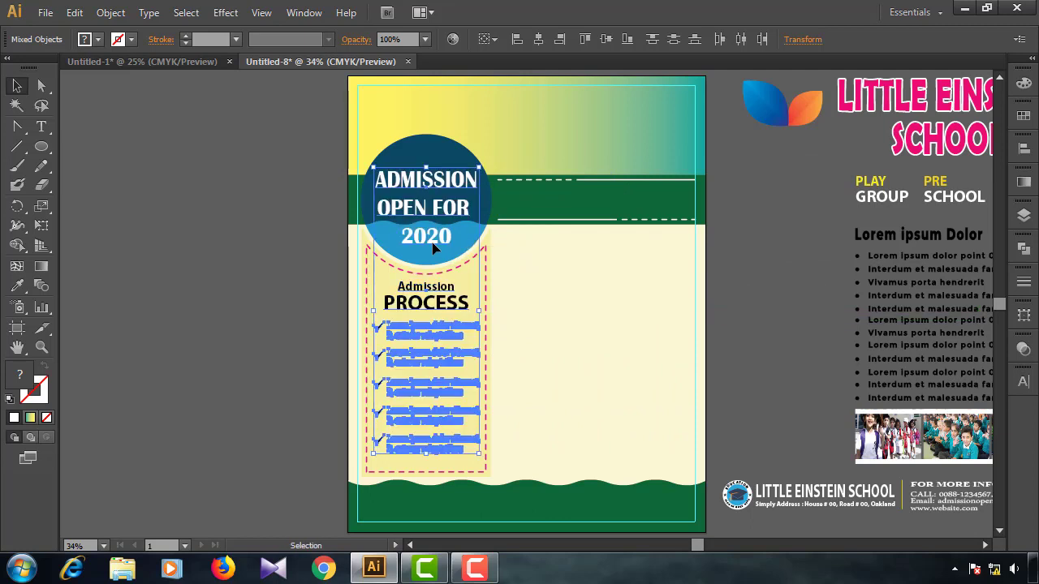
# Move the Lorem ipsum bullet list, photo row and PLAY GROUP / PRE SCHOOL / AFTER SCHOOL headings together into the poster's right column.
pyautogui.click(913, 239)
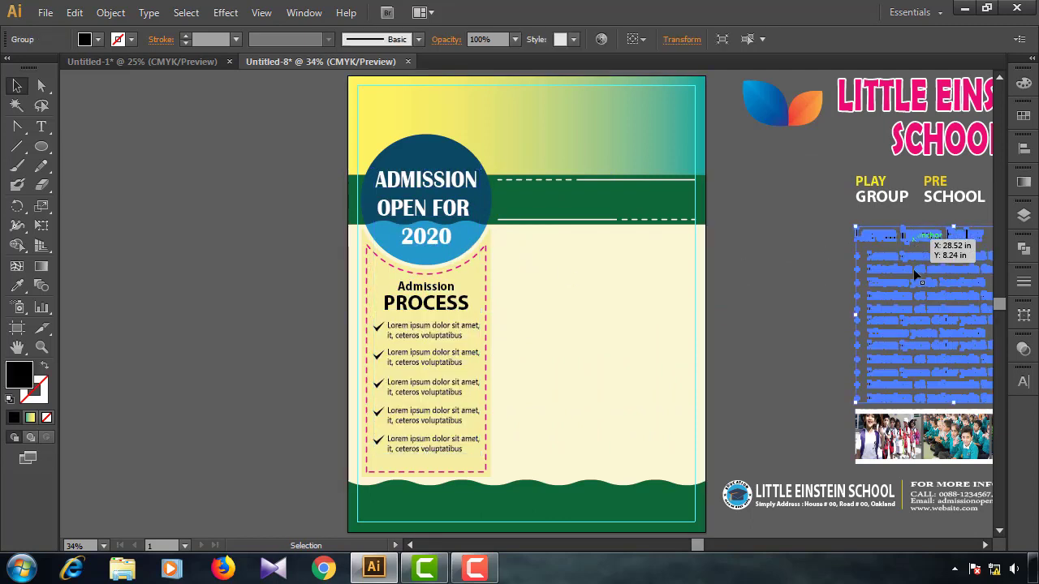
pyautogui.keyDown('shift'); pyautogui.click(919, 428); pyautogui.keyUp('shift')
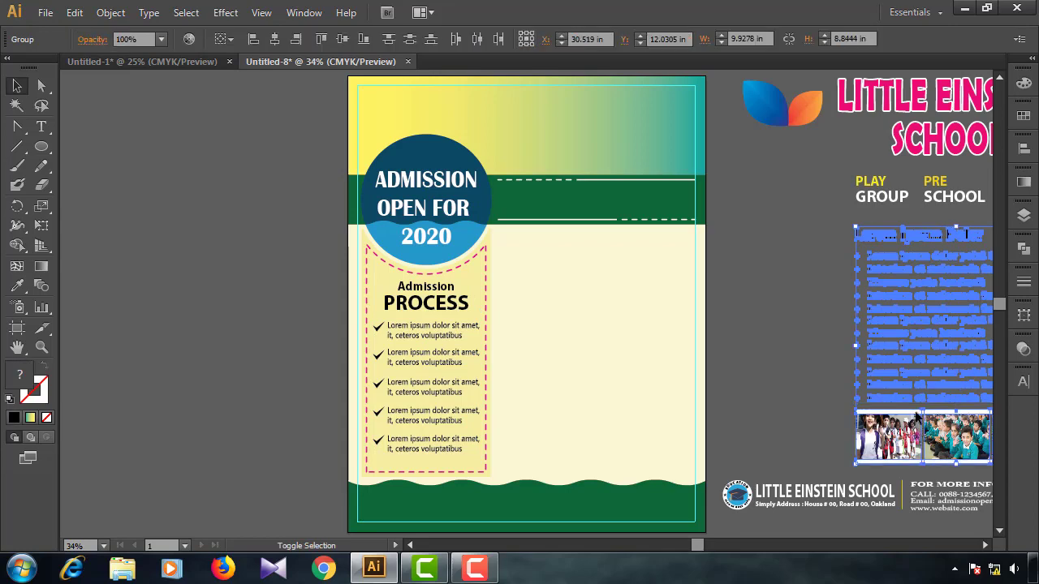
pyautogui.keyDown('shift'); pyautogui.click(895, 200); pyautogui.keyUp('shift')
pyautogui.moveTo(897, 203); pyautogui.dragTo(535, 212)
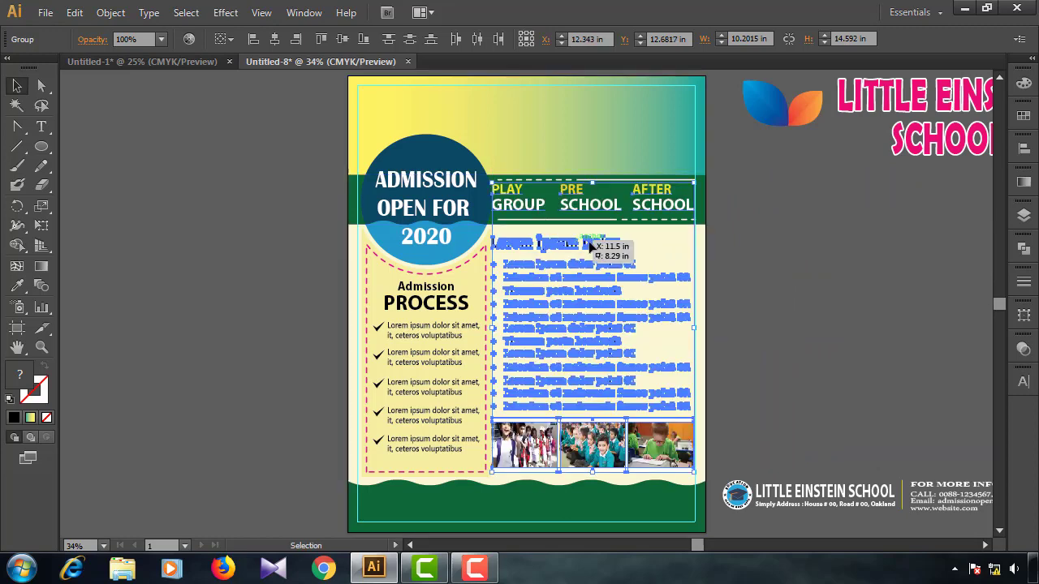
pyautogui.click(745, 250)
# Shift the circle-and-panel group together with the Admission PROCESS checklist left so the circle's edge meets the left margin guide.
pyautogui.click(452, 315)
pyautogui.keyDown('shift'); pyautogui.click(470, 266); pyautogui.keyUp('shift')
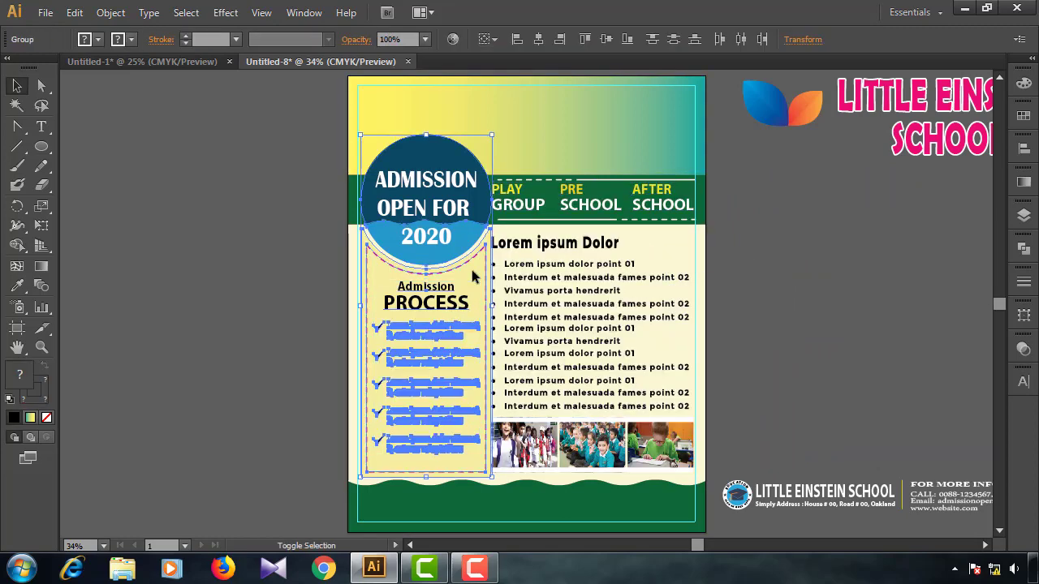
pyautogui.hotkey('ctrl', '+')
pyautogui.hotkey('ctrl', '+')
pyautogui.hotkey('ctrl', '+')
pyautogui.hotkey('ctrl', '+')
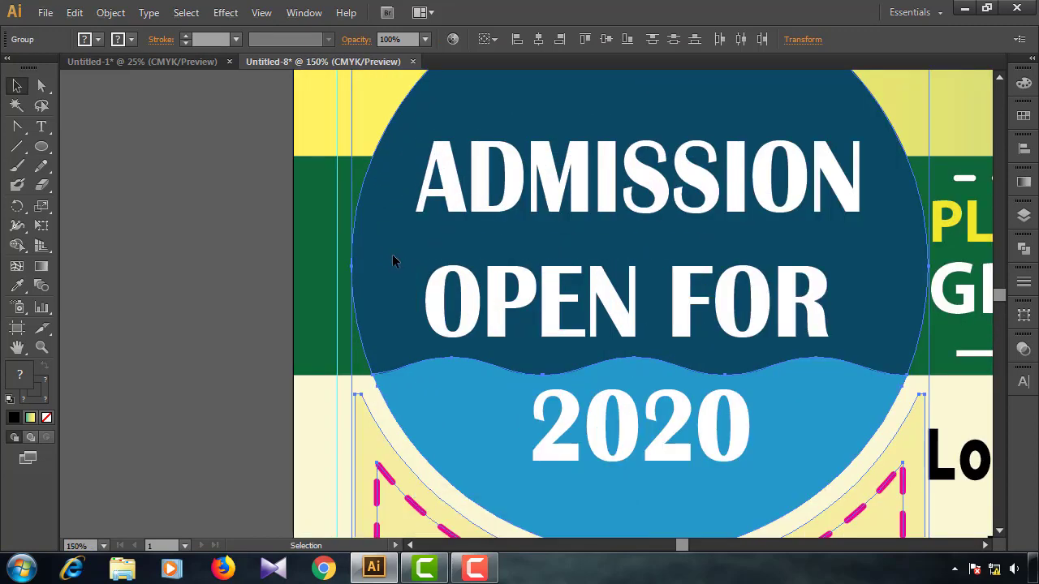
pyautogui.moveTo(393, 256); pyautogui.dragTo(381, 254)
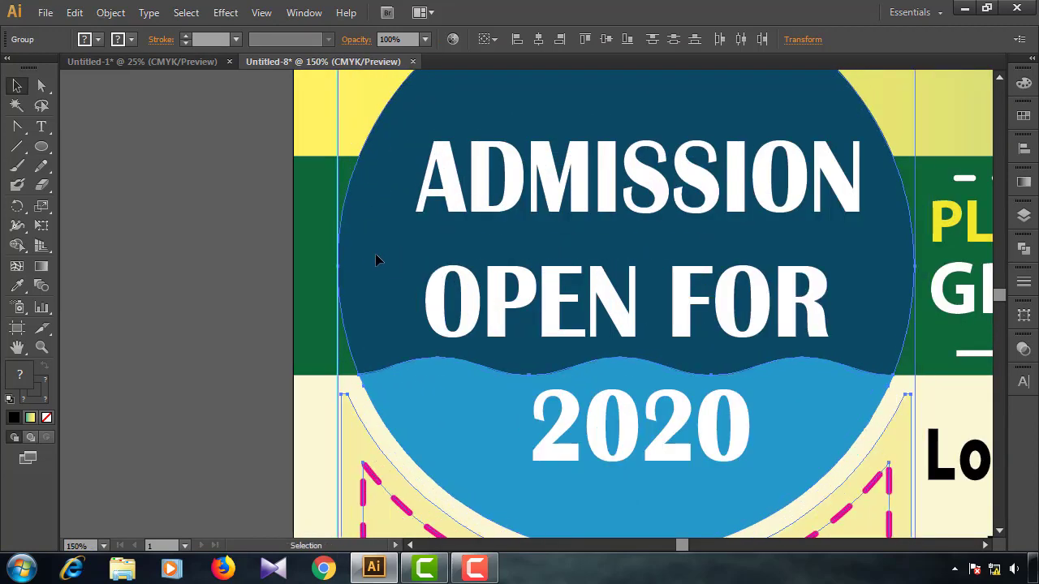
pyautogui.click(247, 269)
# Stretch the group of white lines in the green band leftward to the left edge of the PLAY GROUP heading.
pyautogui.hotkey('ctrl', '-')
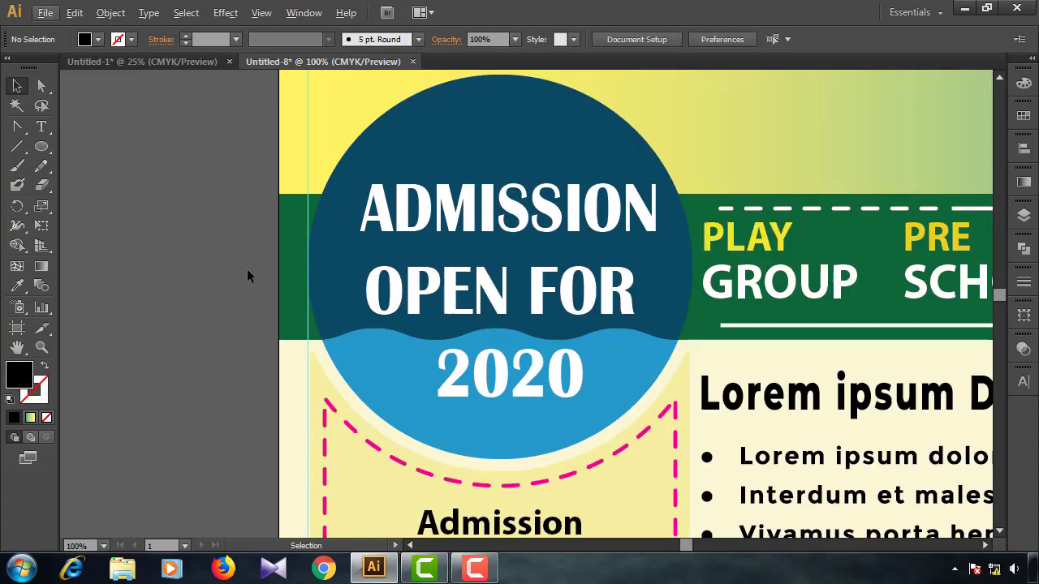
pyautogui.hotkey('ctrl', '-')
pyautogui.hotkey('ctrl', '-')
pyautogui.click(530, 274)
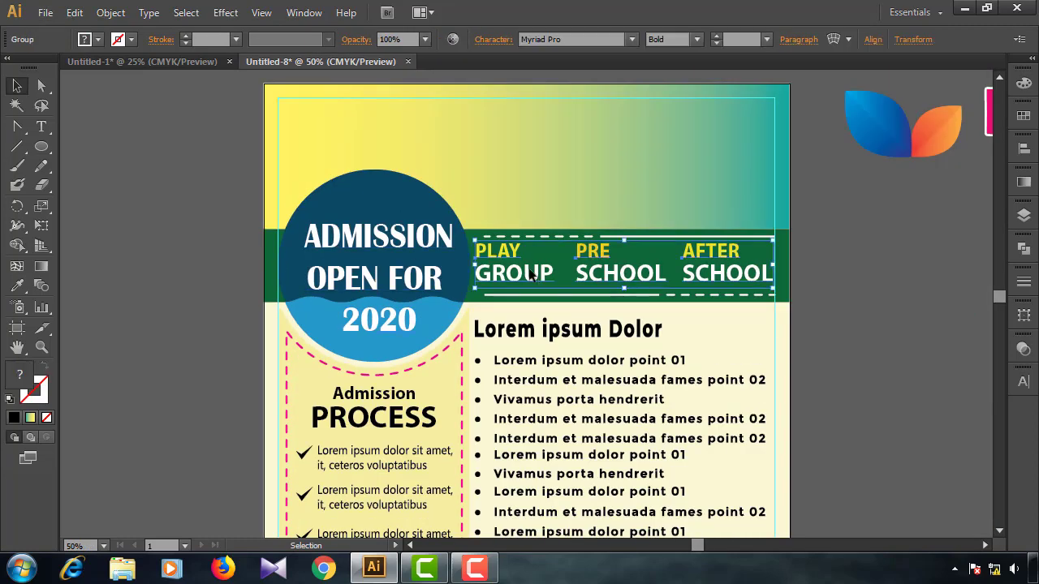
pyautogui.hotkey('ctrl', '-')
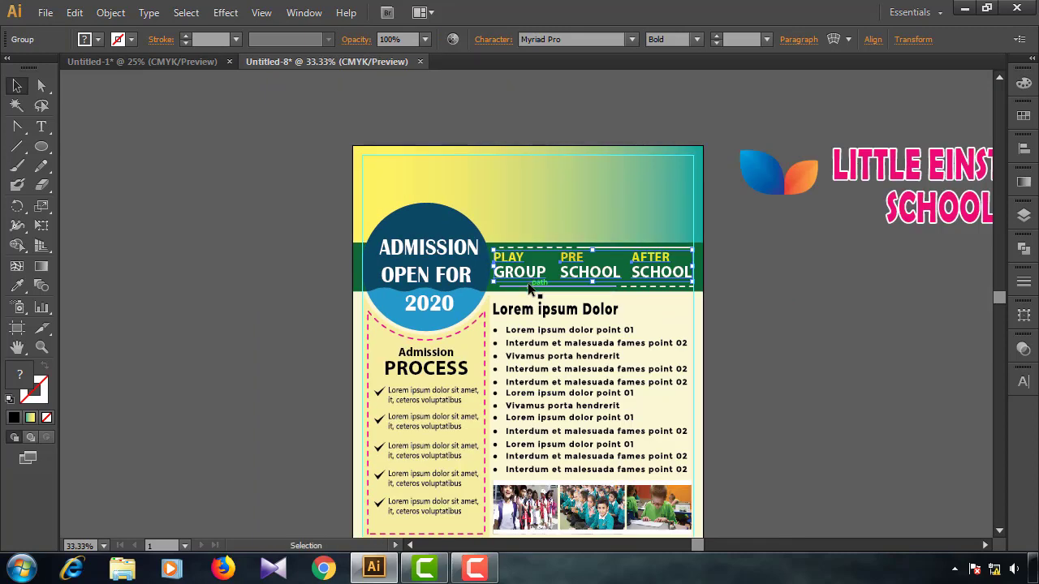
pyautogui.click(528, 292)
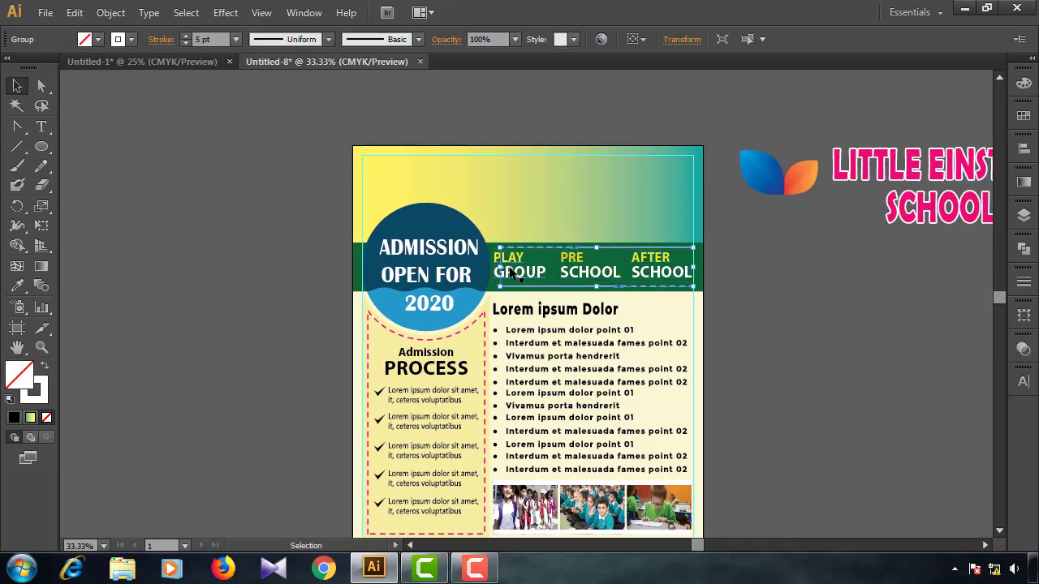
pyautogui.moveTo(501, 268); pyautogui.dragTo(495, 268)
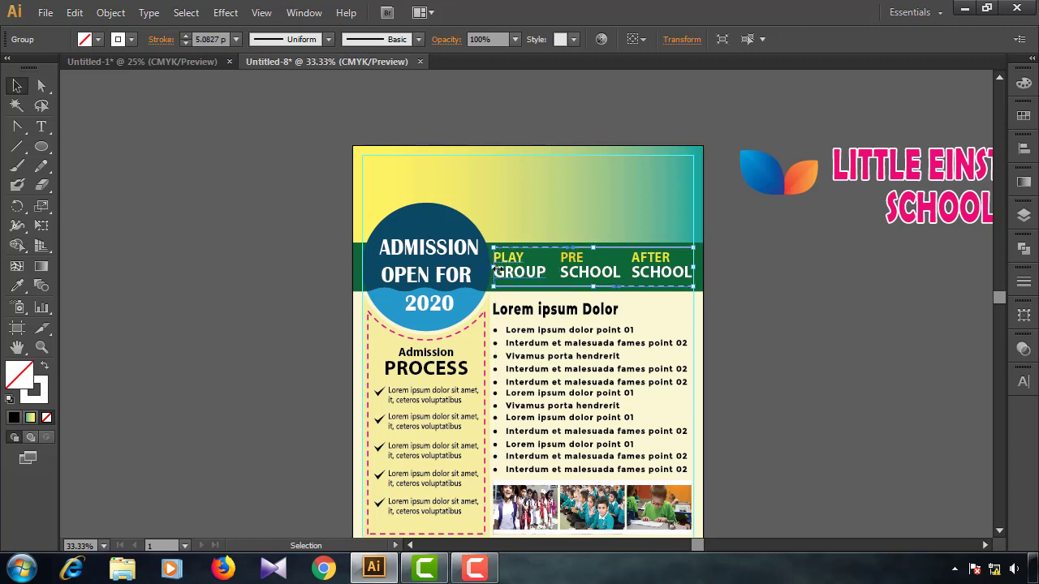
# Left-align the green band's white lines with the Lorem ipsum bullet list and the photo row.
pyautogui.keyDown('shift'); pyautogui.click(528, 321); pyautogui.keyUp('shift')
pyautogui.scroll(-3, 531, 321)
pyautogui.keyDown('shift'); pyautogui.click(526, 388); pyautogui.keyUp('shift')
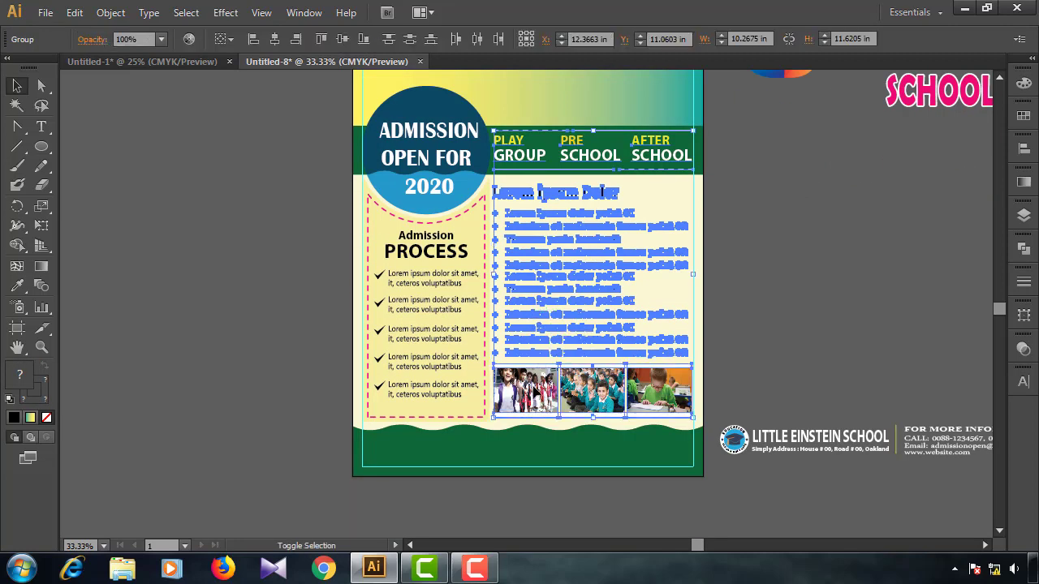
pyautogui.click(253, 39)
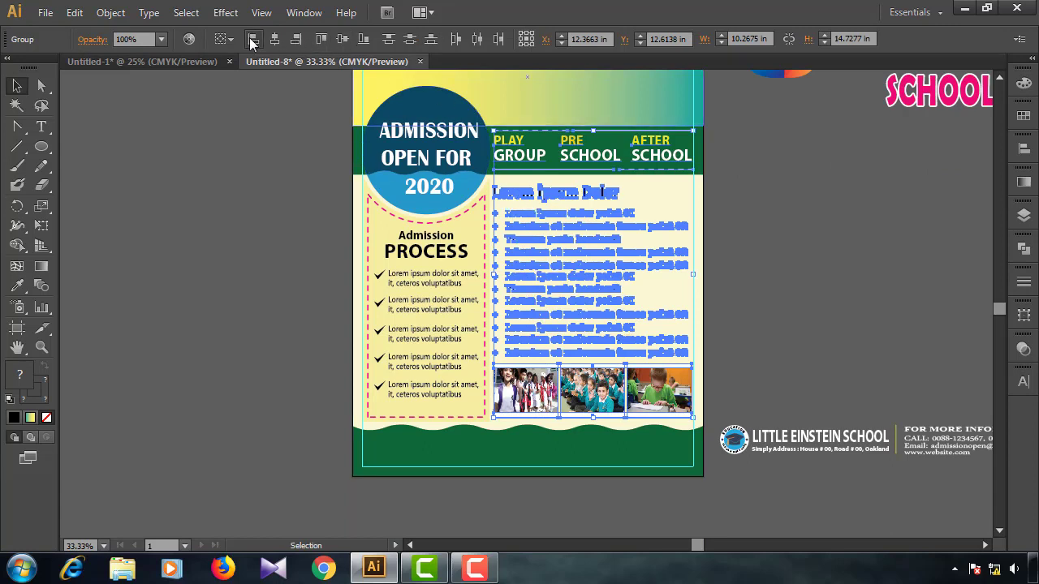
pyautogui.click(779, 264)
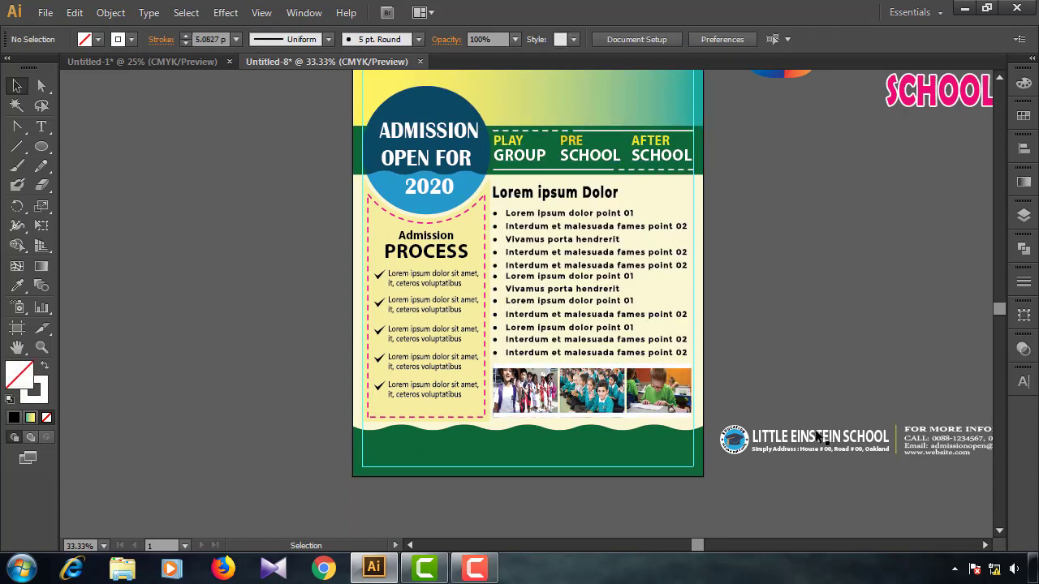
# Move the LITTLE EINSTEIN SCHOOL logo and contact information group into the green wavy footer, its right edge at the right margin guide.
pyautogui.click(831, 442)
pyautogui.moveTo(836, 439); pyautogui.dragTo(484, 470)
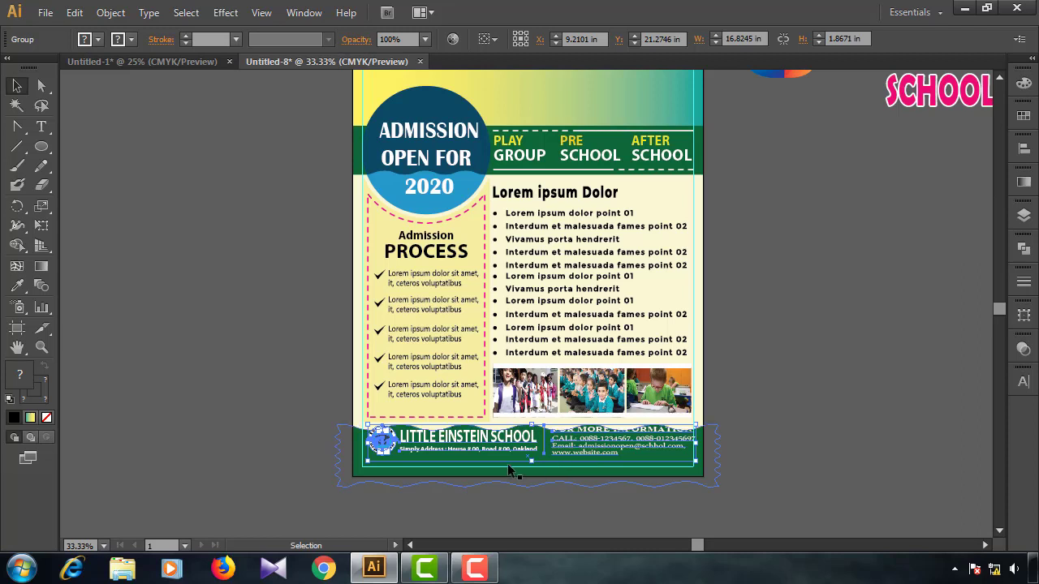
pyautogui.moveTo(511, 446); pyautogui.dragTo(512, 457)
pyautogui.scroll(1, 528, 461)
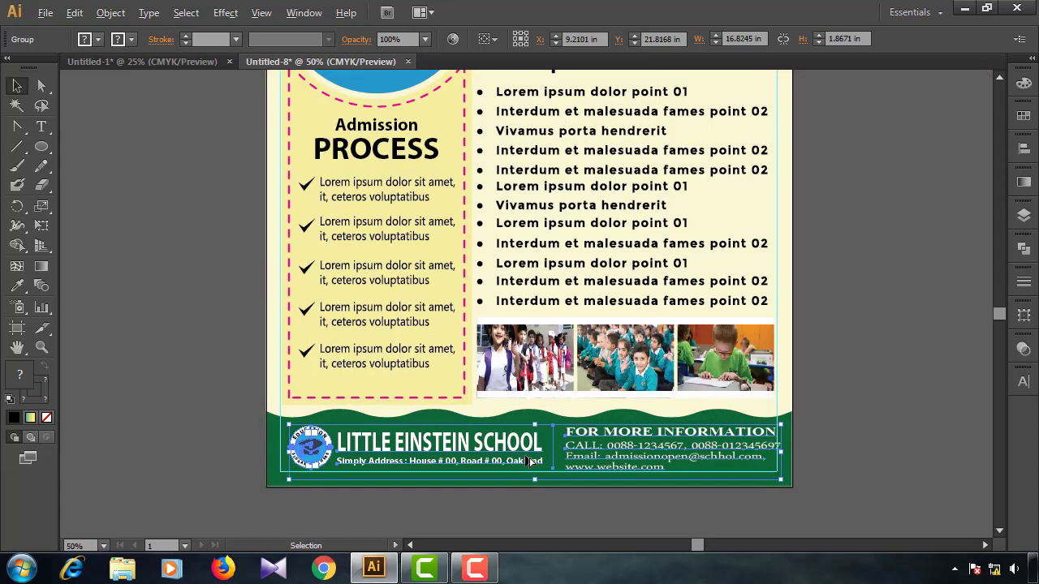
pyautogui.moveTo(704, 458); pyautogui.dragTo(700, 459)
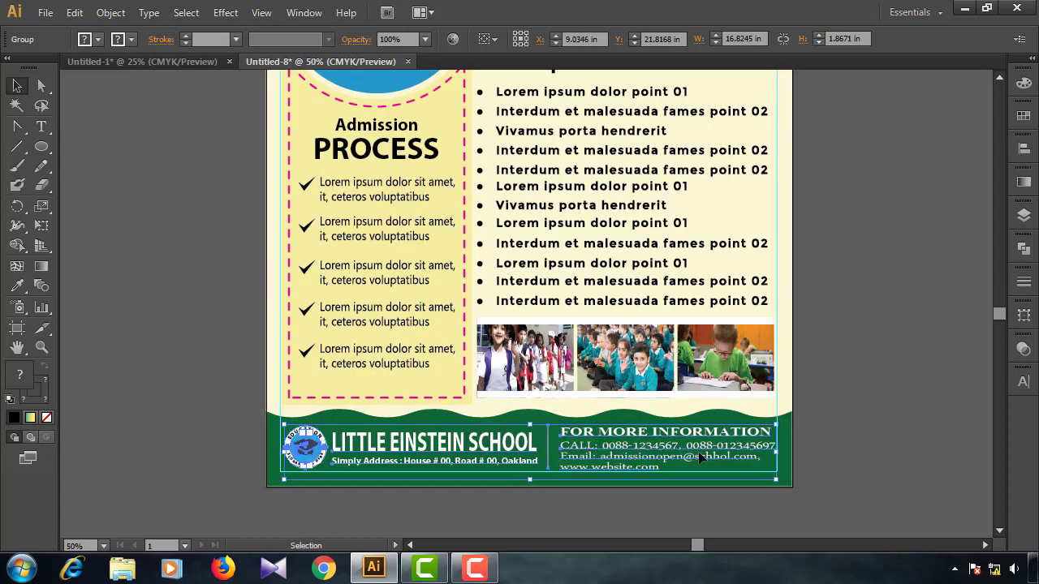
pyautogui.click(883, 432)
pyautogui.hotkey('ctrl', '0')
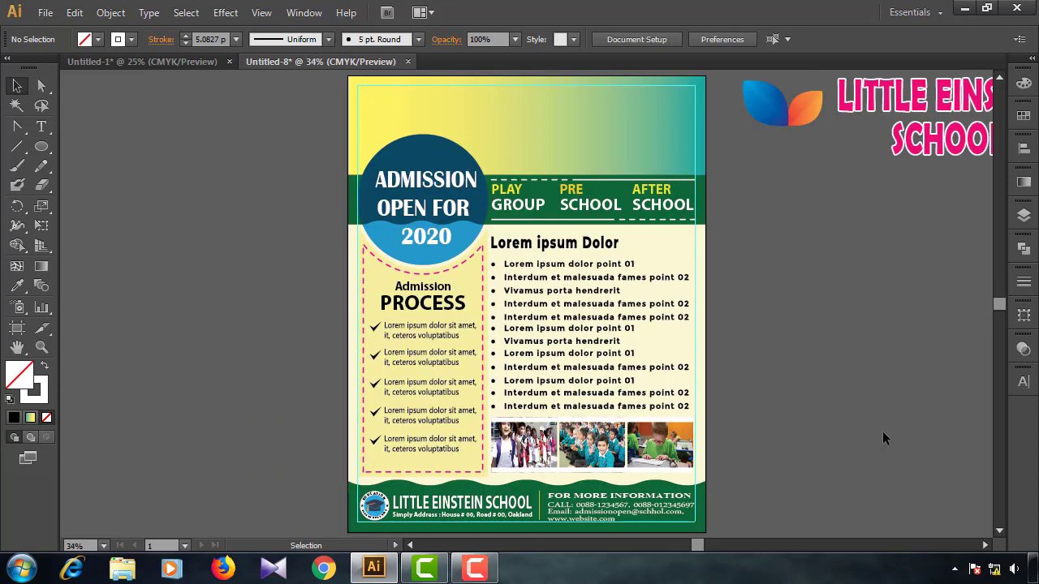
# Move the pink LITTLE EINSTEIN SCHOOL title into the gradient header, with its right edge at the right margin guide.
pyautogui.scroll(2, 873, 286)
pyautogui.click(914, 167)
pyautogui.moveTo(914, 167); pyautogui.dragTo(589, 180)
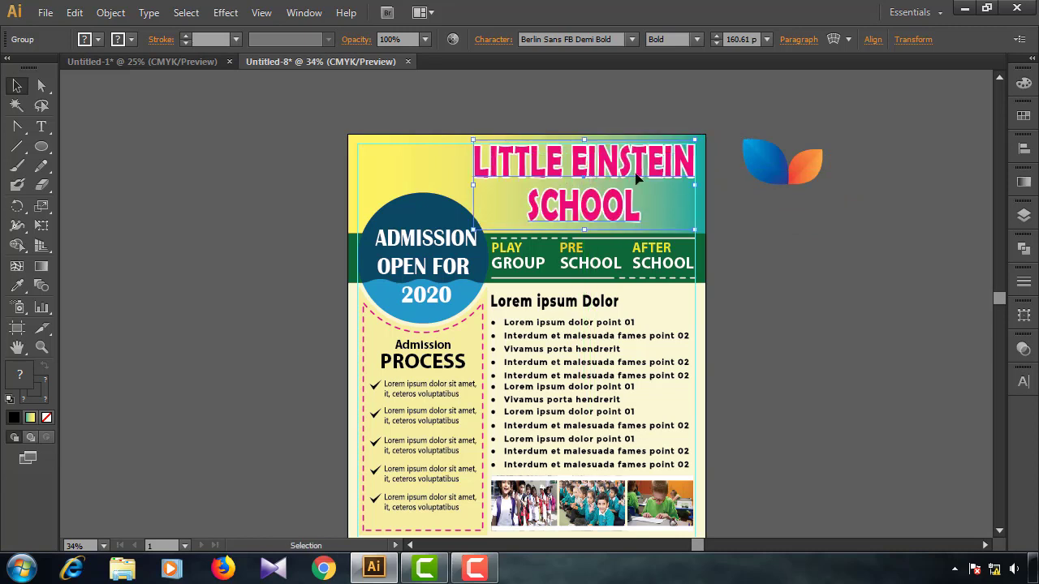
pyautogui.click(782, 192)
# Place a copy of the blue and orange leaves on top of the ADMISSION OPEN FOR 2020 circle, keeping the original beside the artboard.
pyautogui.hscroll(2, 862, 180)
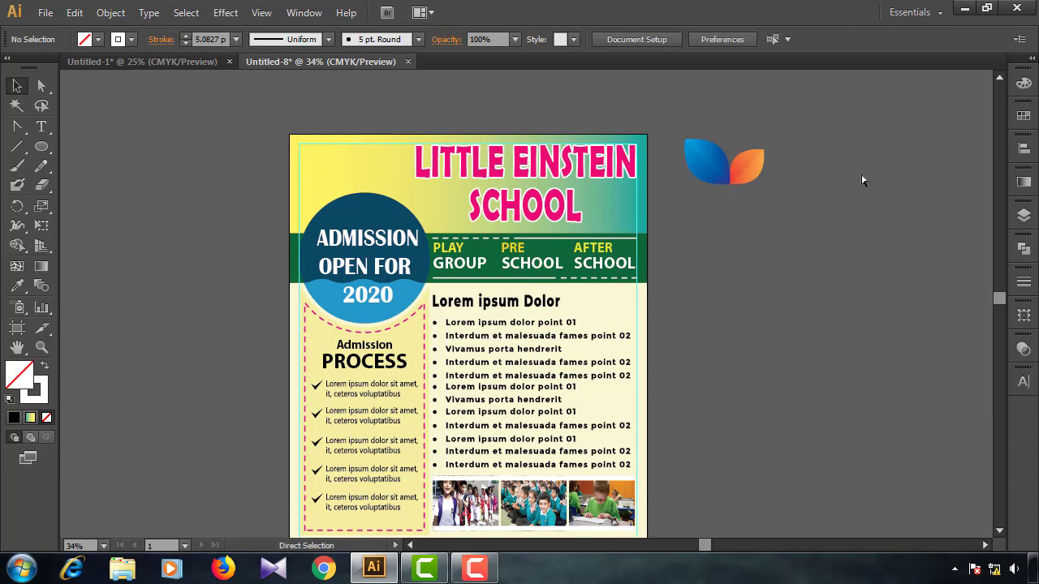
pyautogui.click(677, 177)
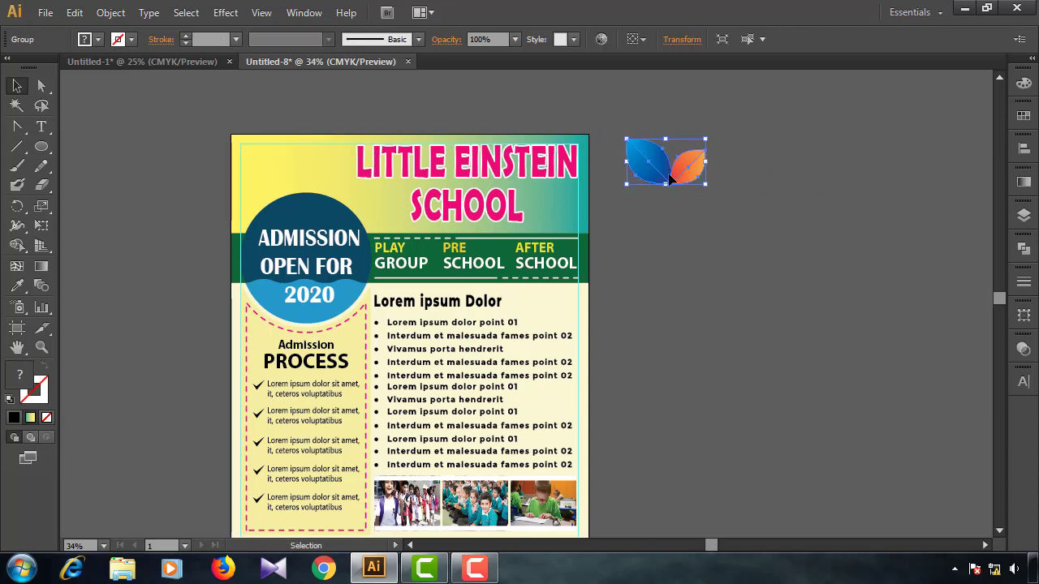
pyautogui.moveTo(670, 179); pyautogui.dragTo(314, 187)
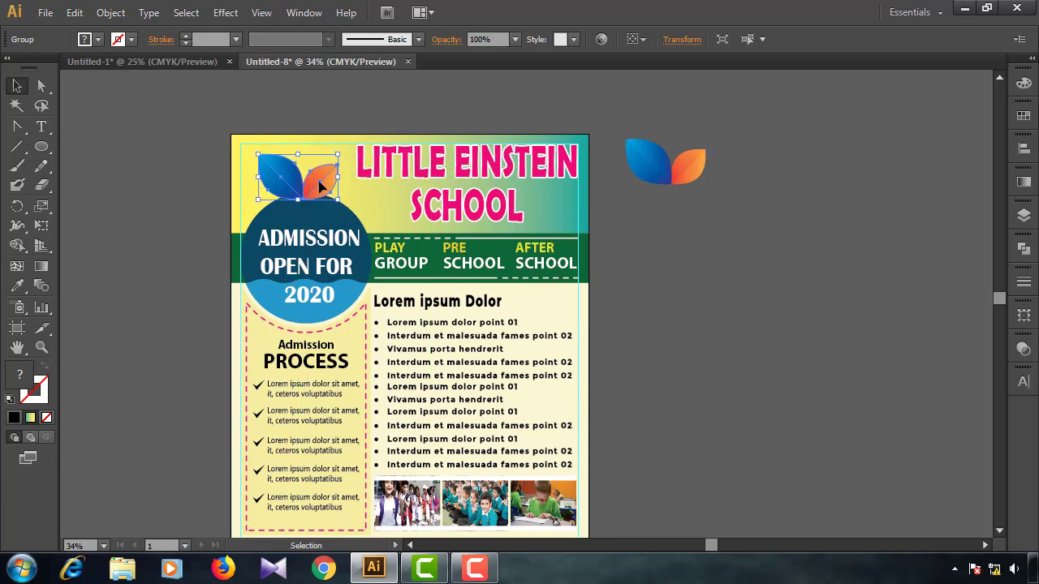
pyautogui.click(669, 209)
pyautogui.hscroll(-1, 568, 202)
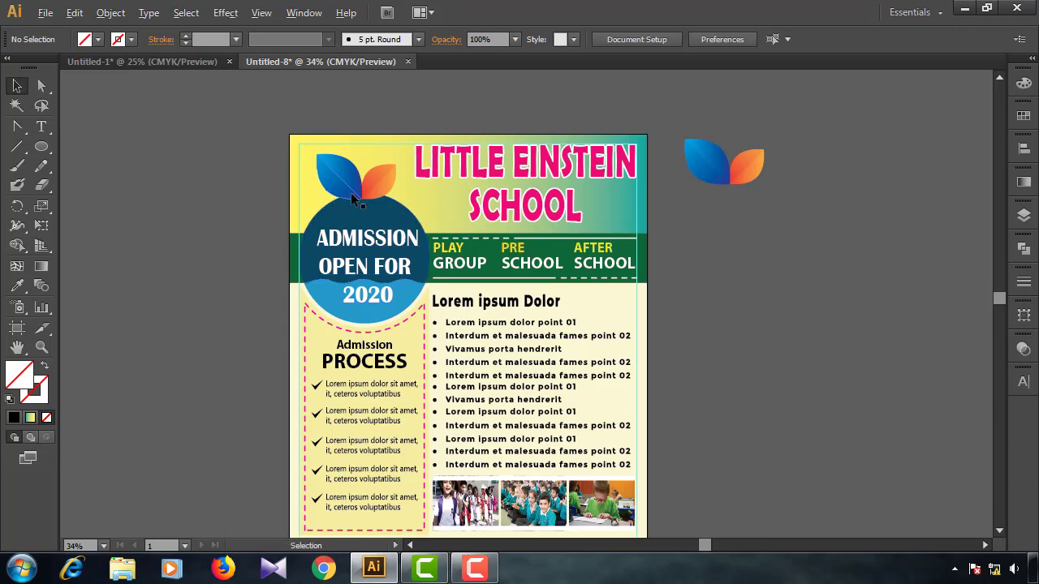
# Raise the copied leaves slightly so their joined base sits at the top edge of the blue circle.
pyautogui.scroll(2, 355, 201)
pyautogui.click(373, 232)
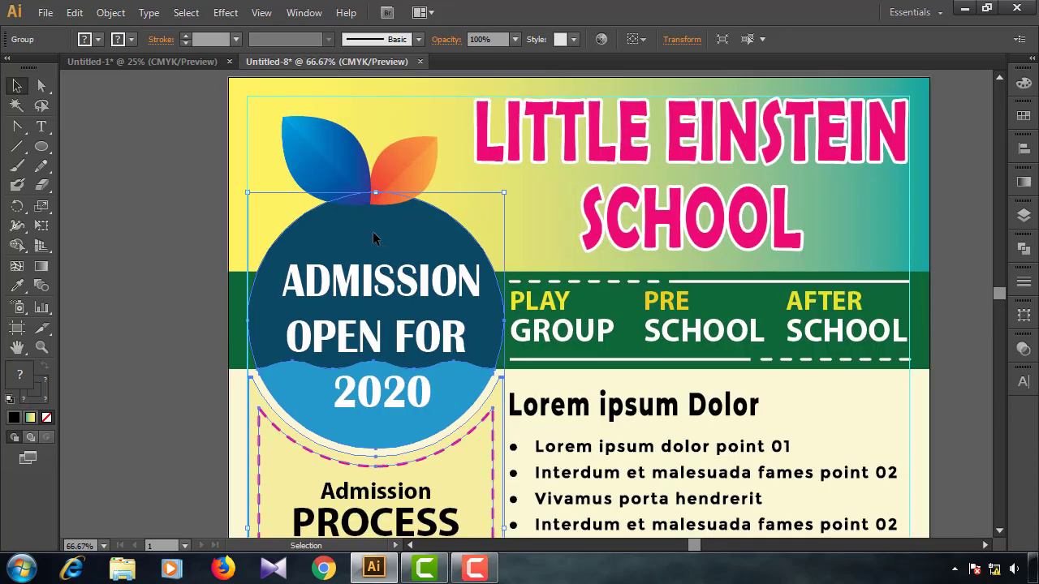
pyautogui.click(381, 177)
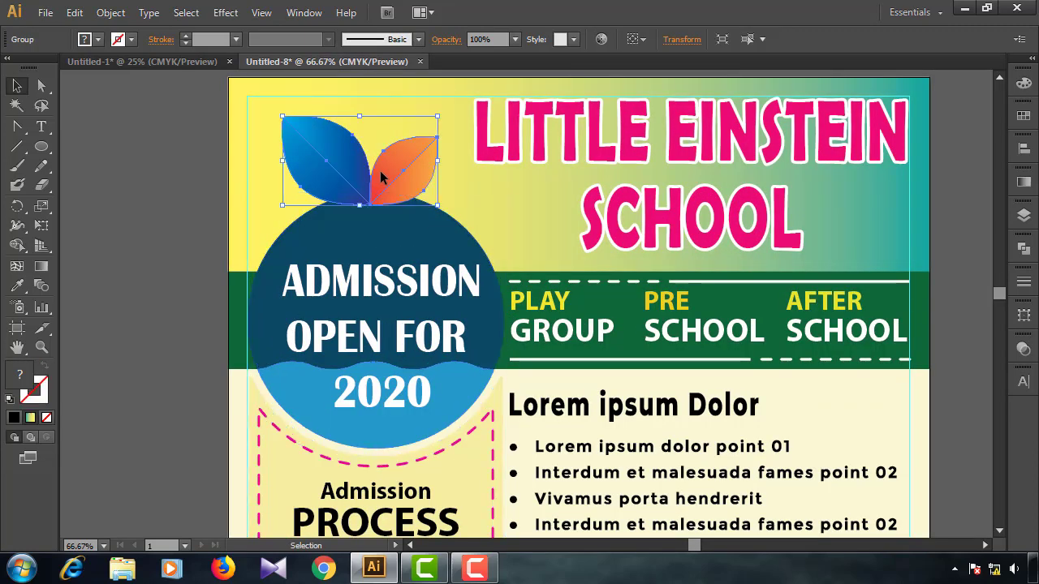
pyautogui.moveTo(387, 176); pyautogui.dragTo(389, 167)
pyautogui.click(382, 231)
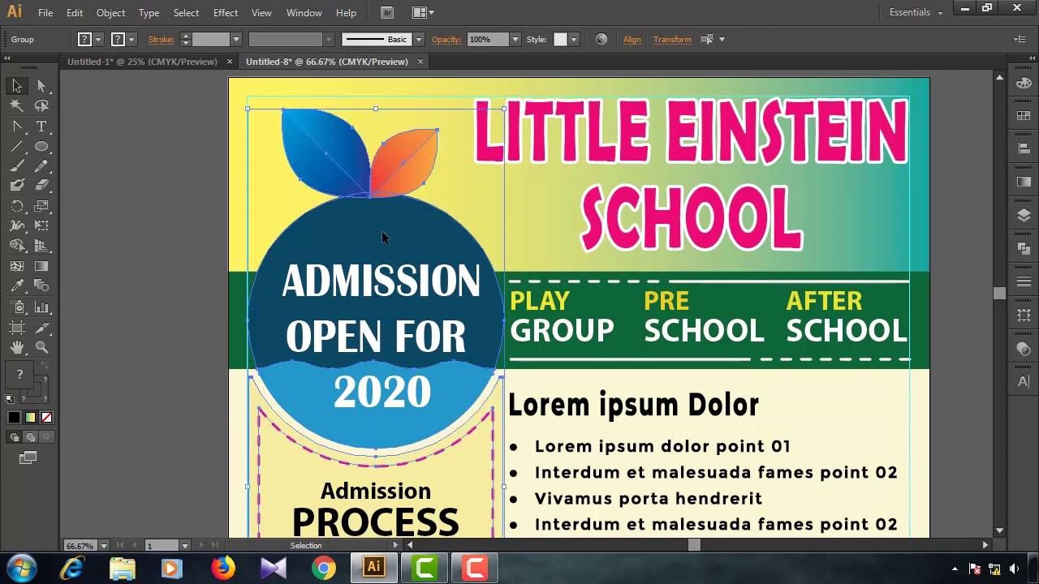
pyautogui.scroll(-1, 384, 237)
pyautogui.click(206, 228)
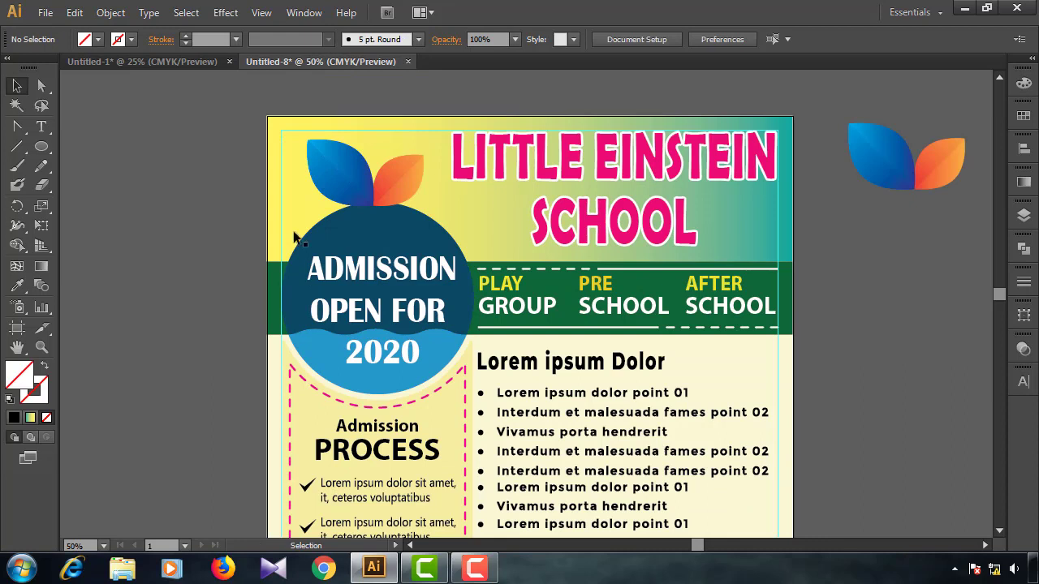
# Try bringing the ADMISSION OPEN FOR 2020 text and the circle-and-panel group to the front, and undo it.
pyautogui.click(357, 262)
pyautogui.keyDown('shift'); pyautogui.click(360, 238); pyautogui.keyUp('shift')
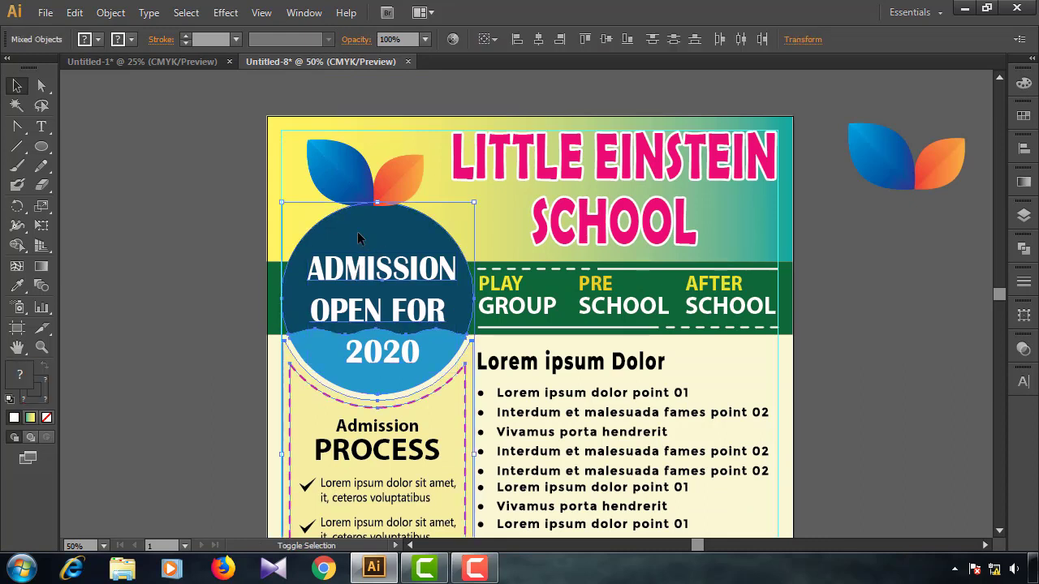
pyautogui.rightClick(360, 238)
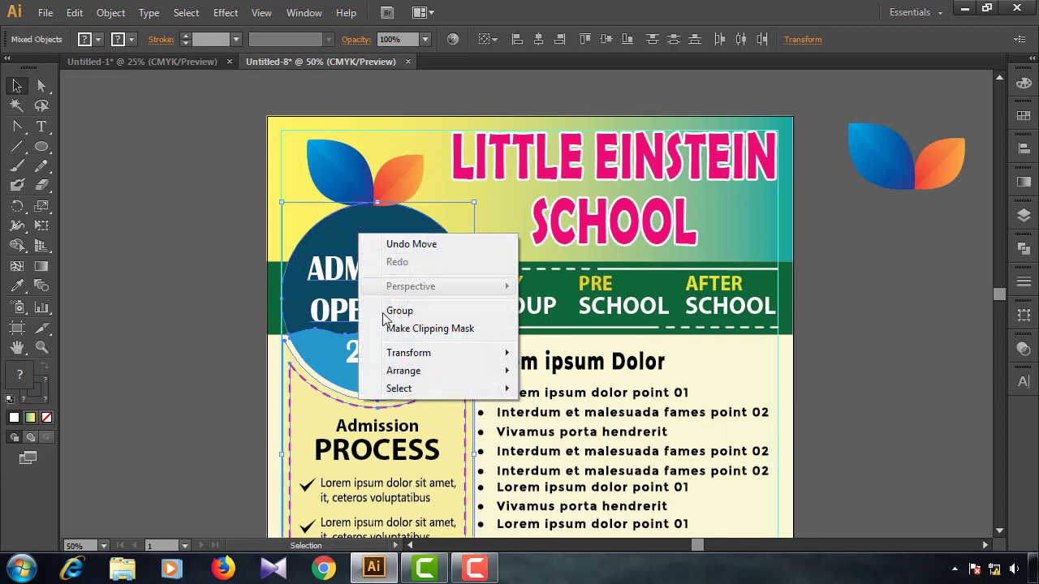
pyautogui.moveTo(413, 381)
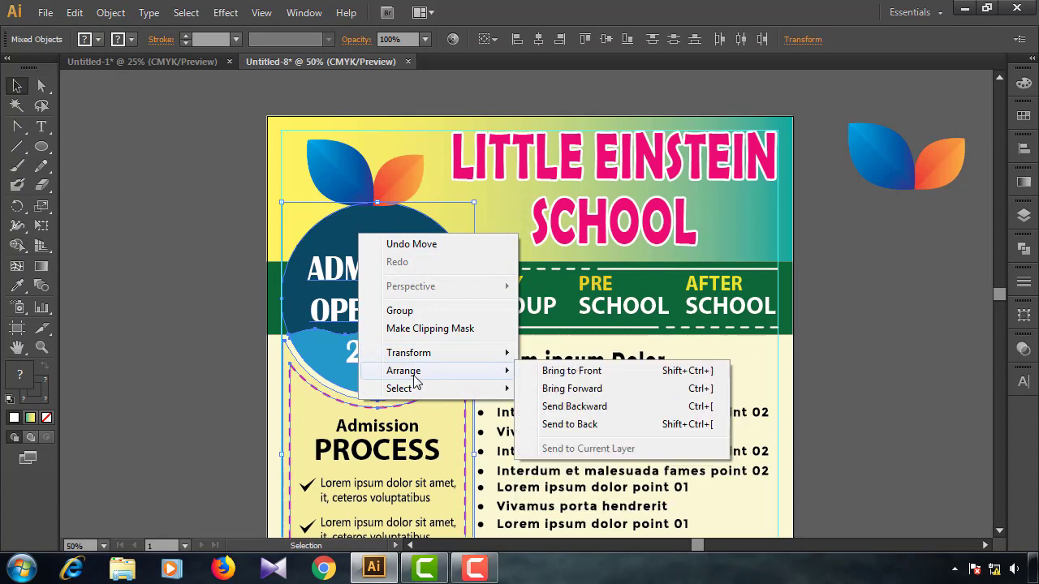
pyautogui.click(575, 373)
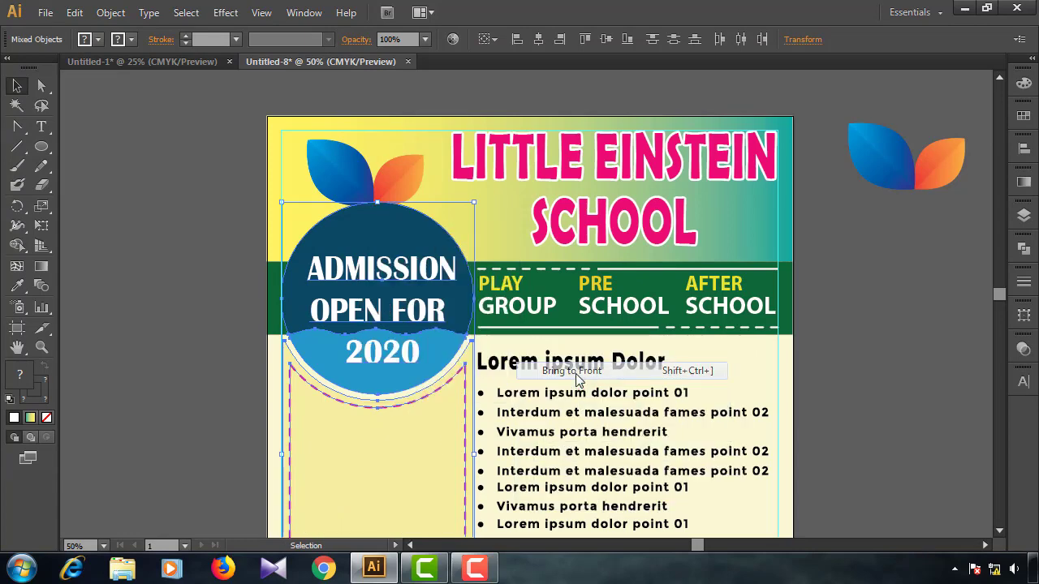
pyautogui.click(851, 298)
pyautogui.hotkey('ctrl', 'z')
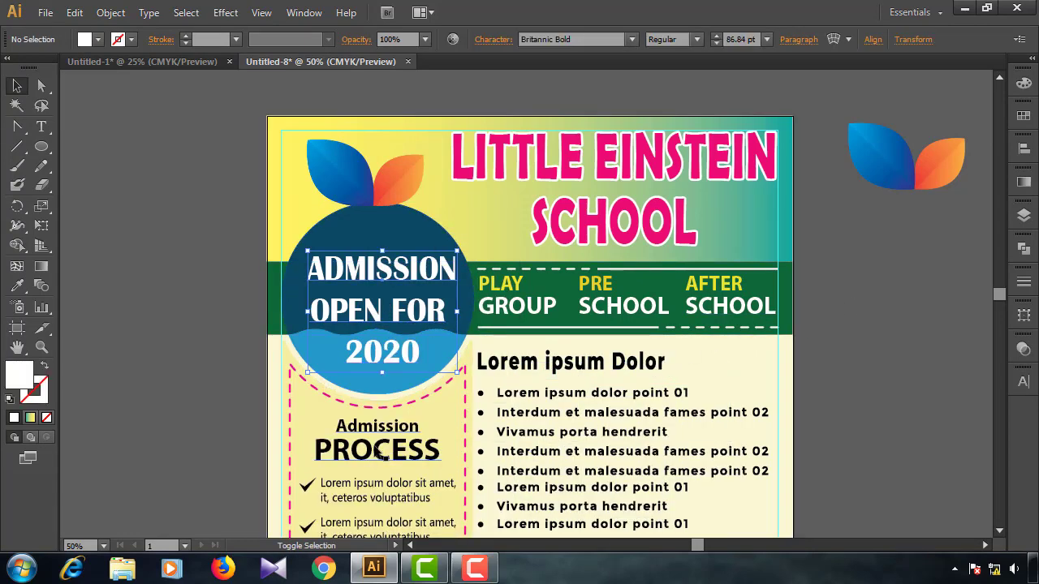
# Bring the circle-and-panel group, the ADMISSION OPEN FOR 2020 text and the Admission PROCESS checklist to the front together.
pyautogui.click(383, 436)
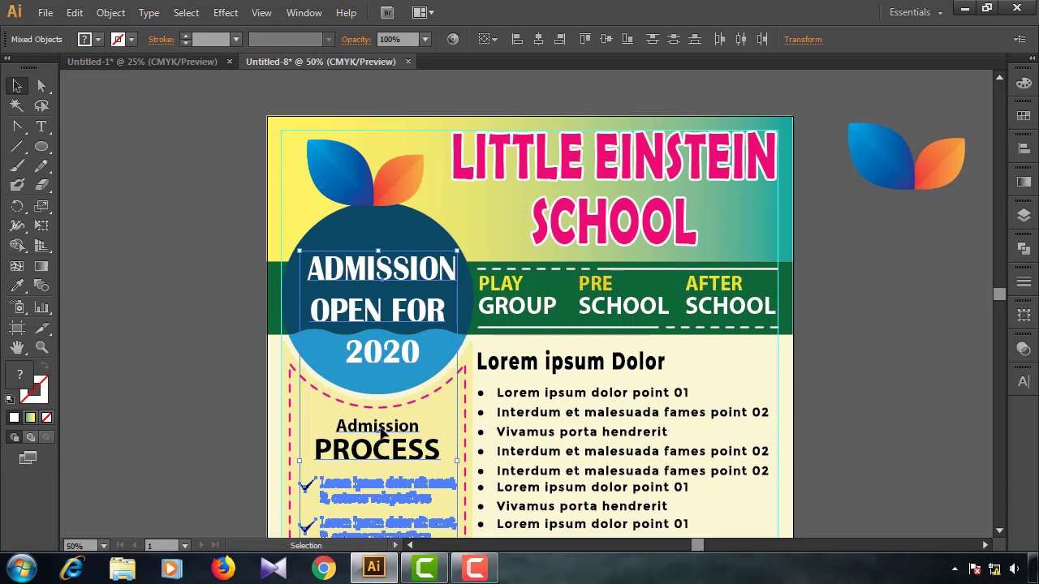
pyautogui.click(356, 237)
pyautogui.rightClick(357, 236)
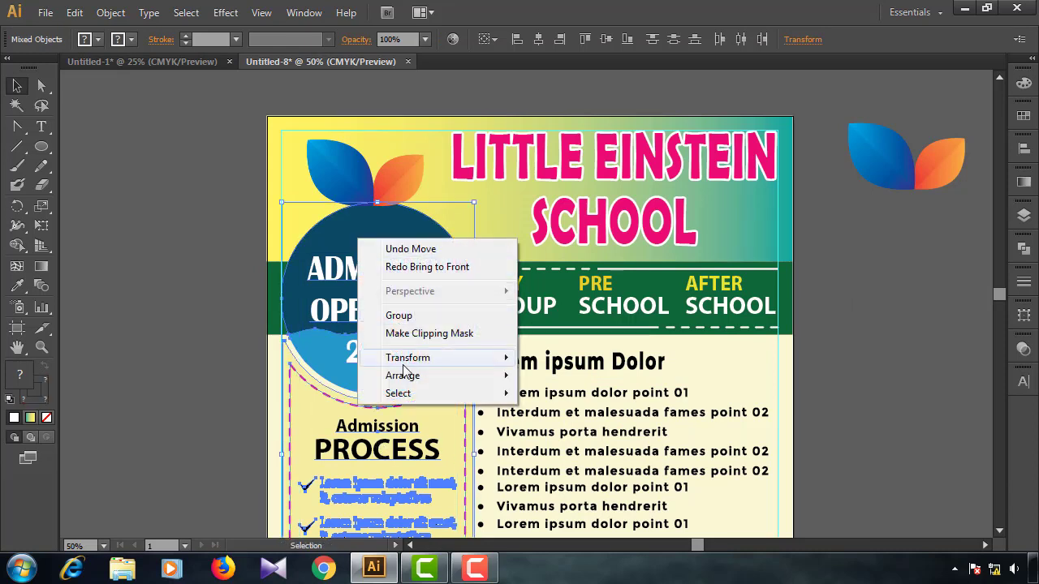
pyautogui.moveTo(479, 375)
pyautogui.click(555, 378)
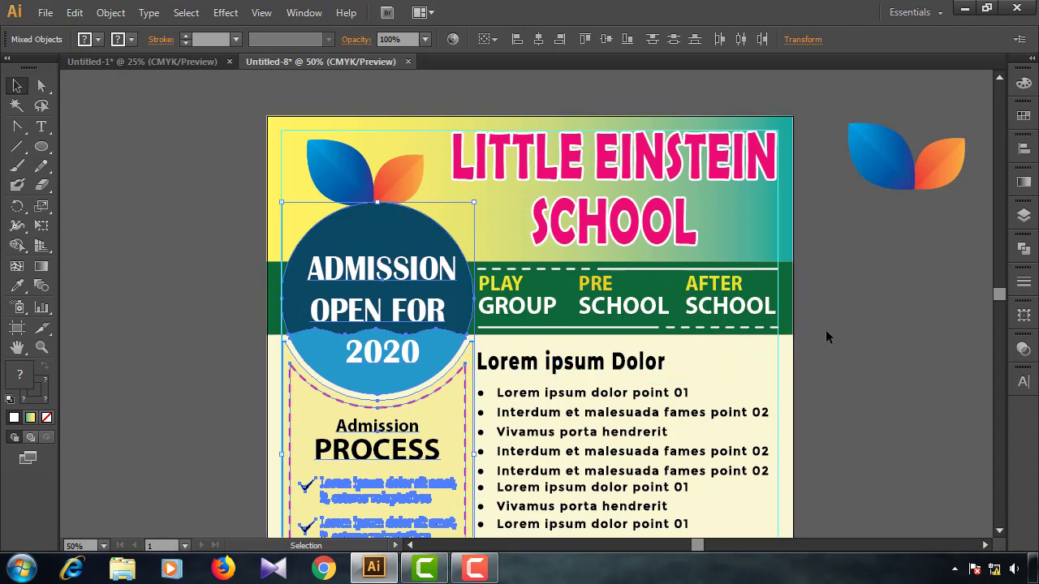
pyautogui.click(860, 336)
pyautogui.hotkey('ctrl', '-')
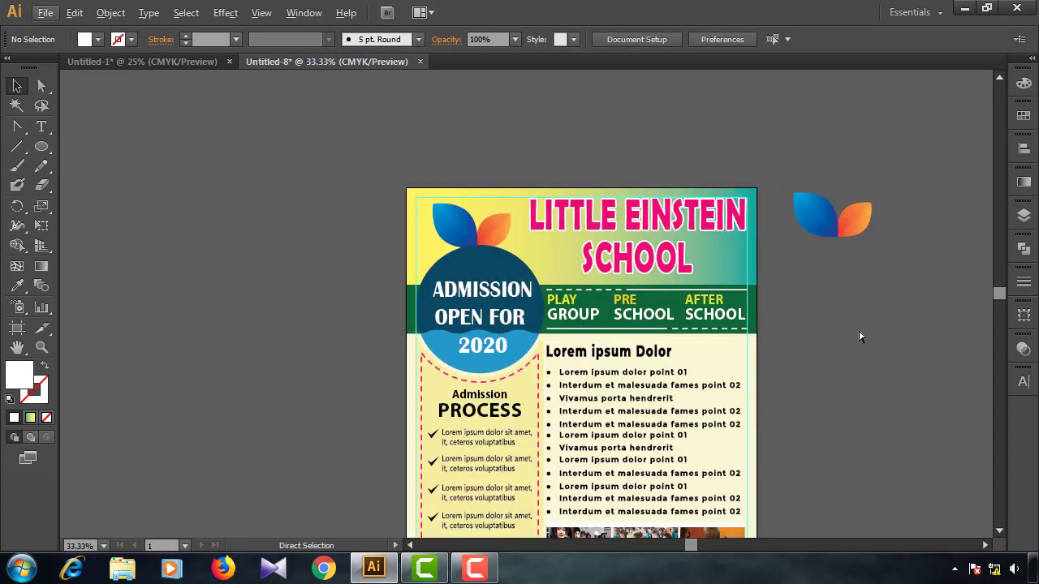
pyautogui.hotkey('ctrl', '0')
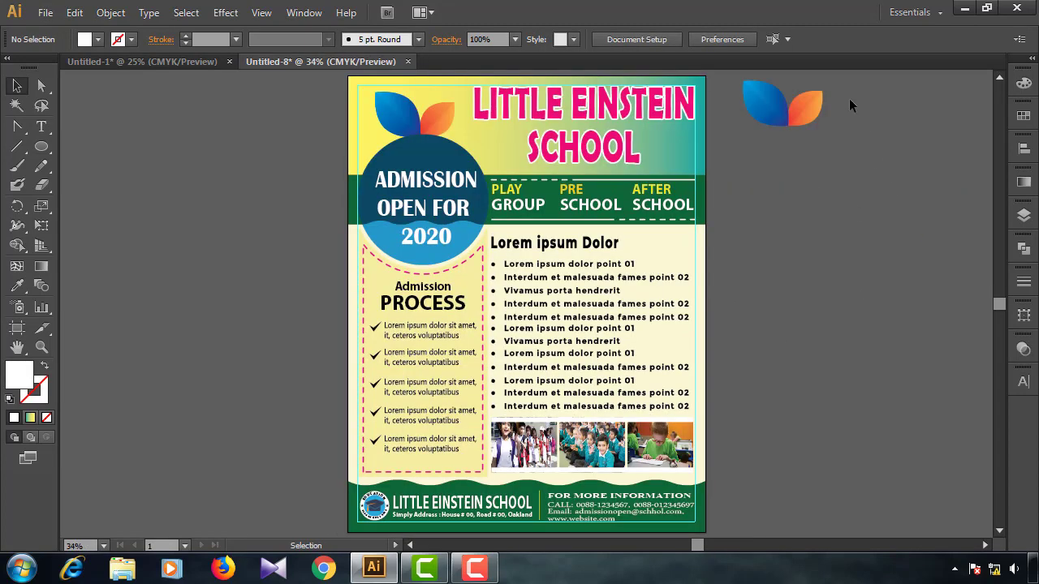
# Draw an upright white ellipse about 1.45 in wide and 2.53 in high below the original leaves beside the artboard.
pyautogui.scroll(2, 846, 98)
pyautogui.scroll(1, 844, 97)
pyautogui.scroll(3, 840, 97)
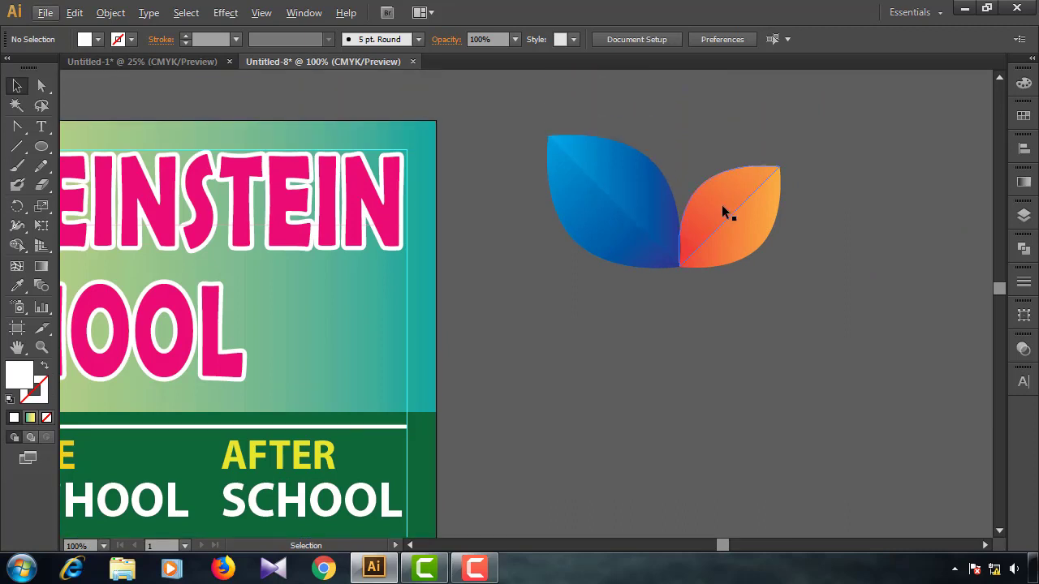
pyautogui.click(729, 225)
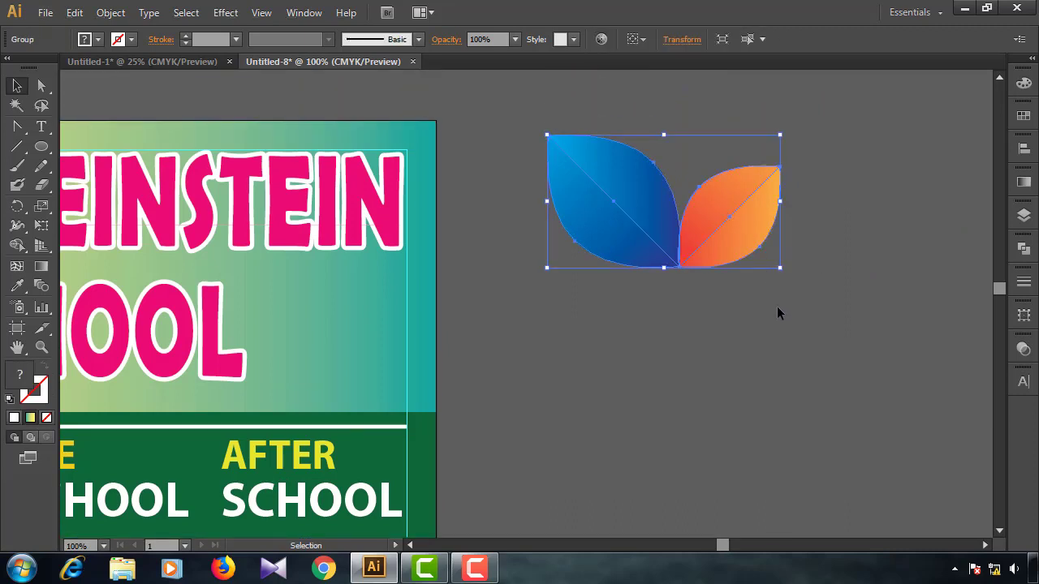
pyautogui.press('l')
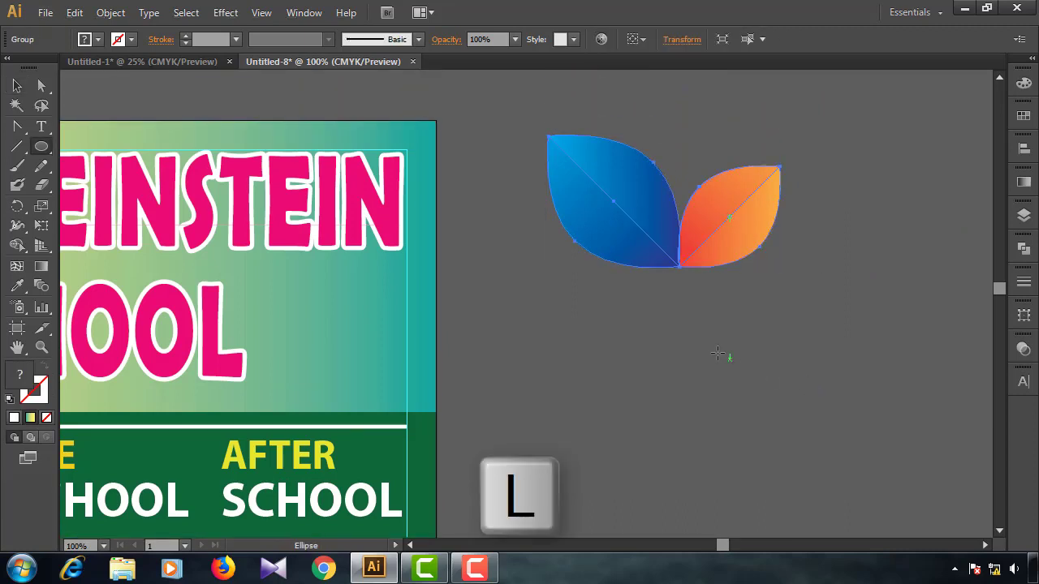
pyautogui.moveTo(678, 306); pyautogui.dragTo(765, 454)
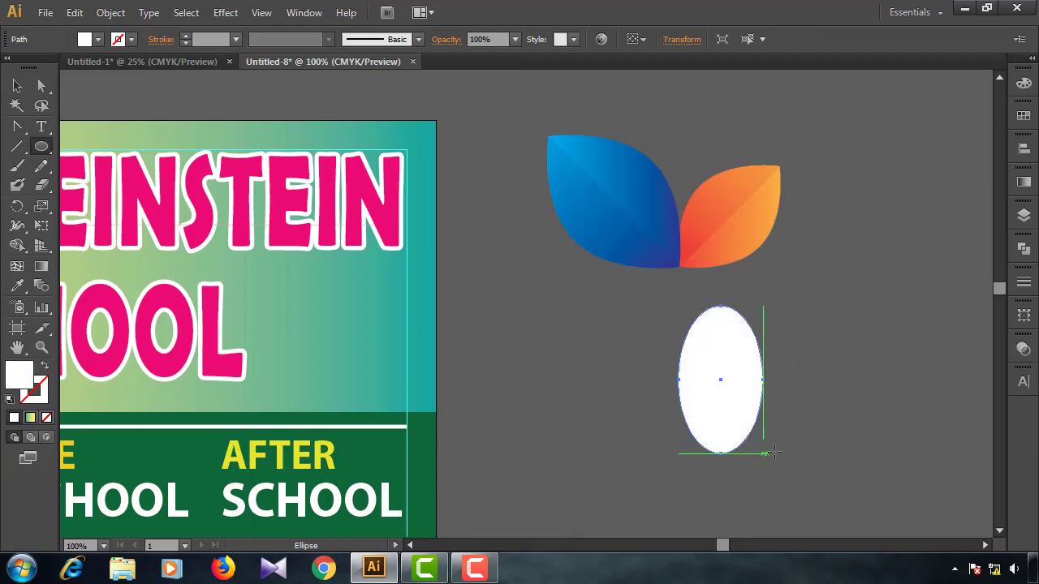
# Convert the ellipse's top and bottom anchors to sharp points and tilt the resulting leaf shape clockwise toward the upper right.
pyautogui.hotkey('shift', 'c')
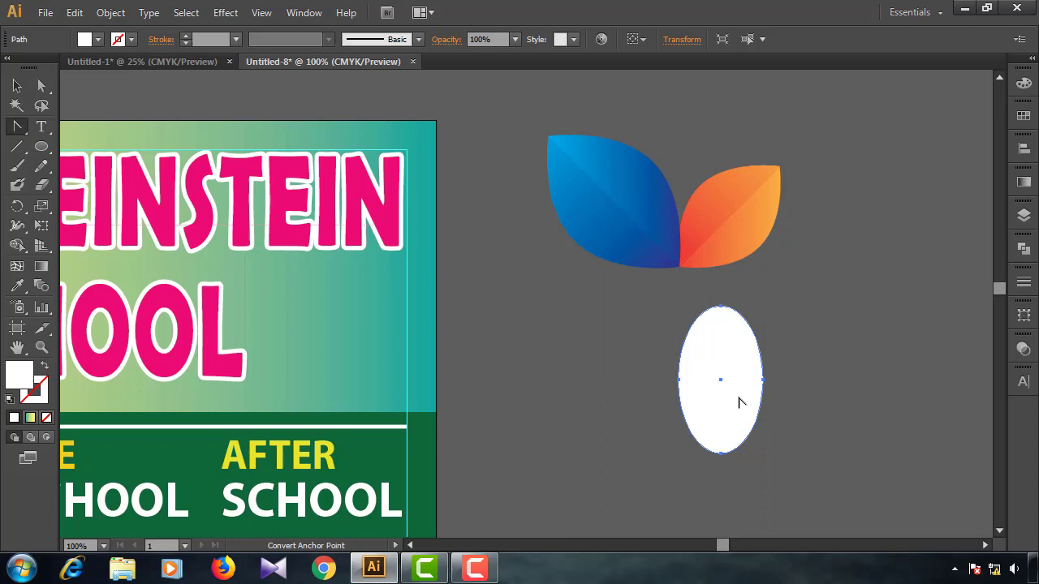
pyautogui.click(721, 308)
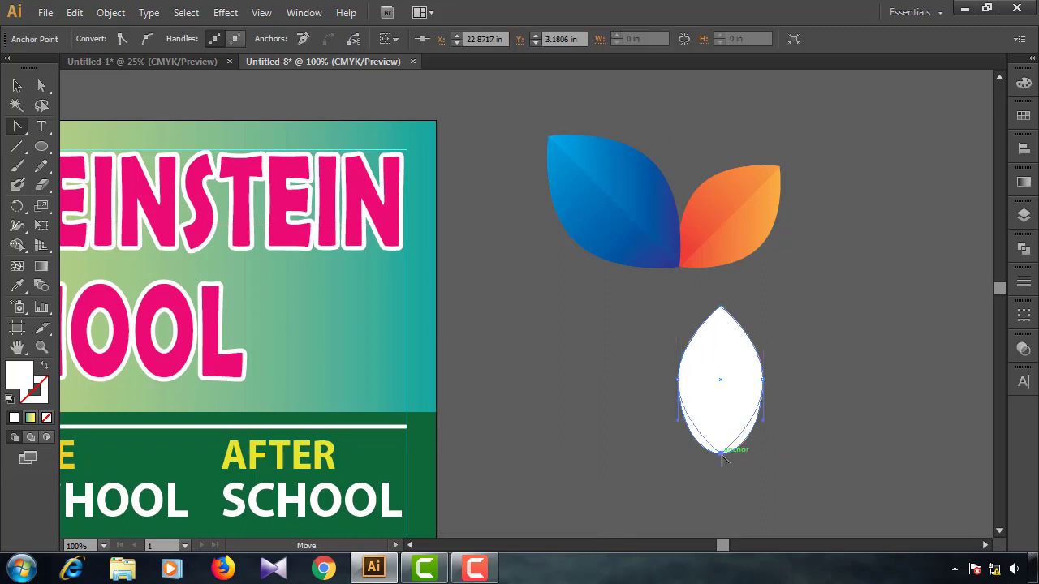
pyautogui.click(721, 453)
pyautogui.press('v')
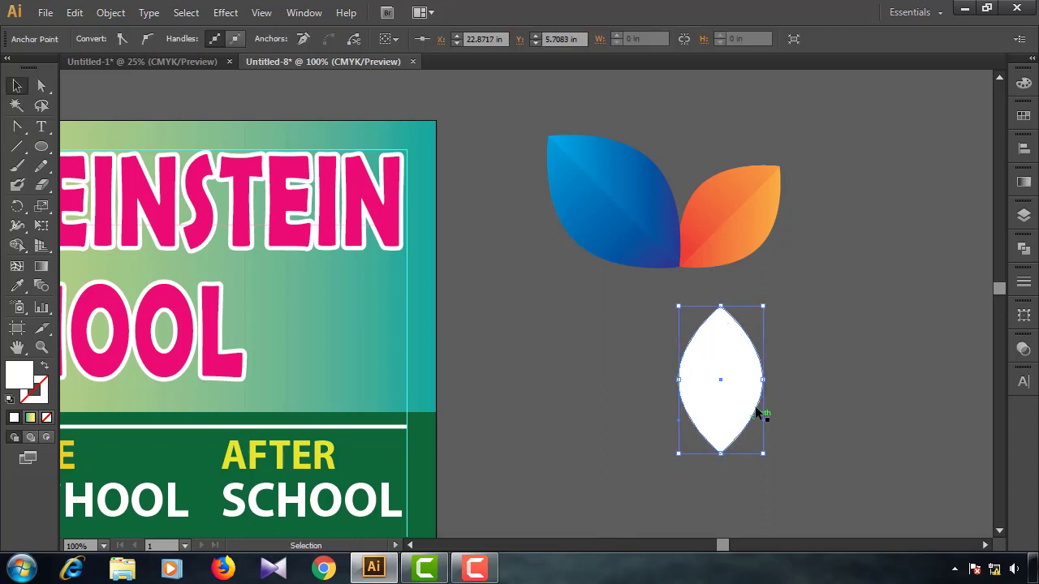
pyautogui.click(765, 381)
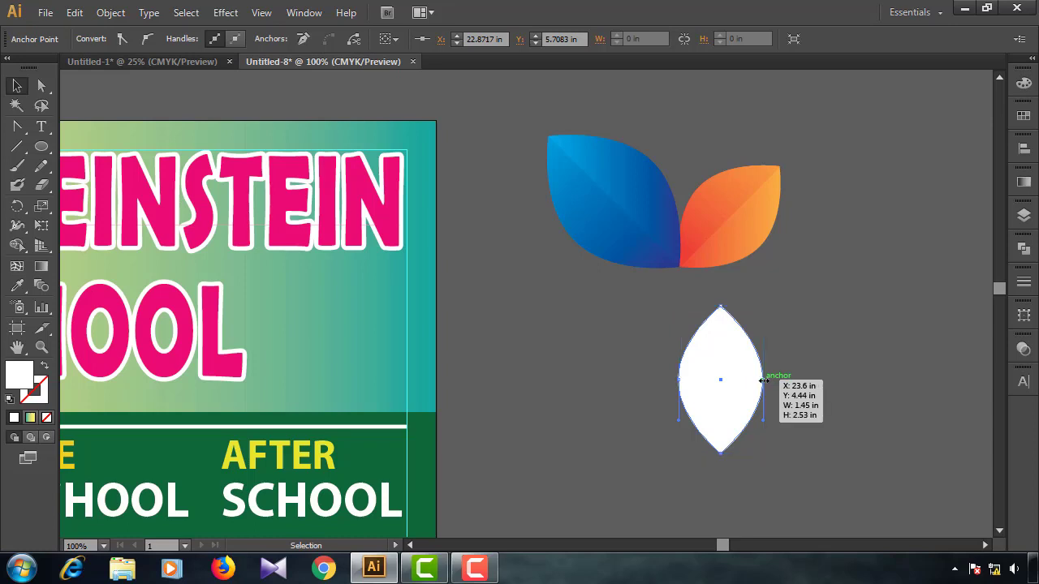
pyautogui.click(796, 386)
pyautogui.click(759, 397)
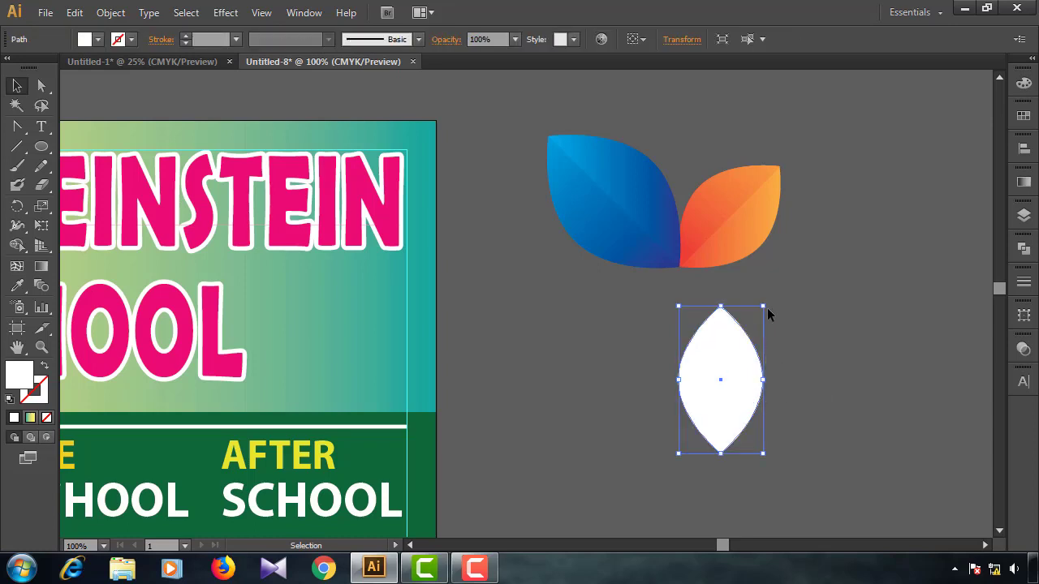
pyautogui.moveTo(767, 299); pyautogui.dragTo(829, 348)
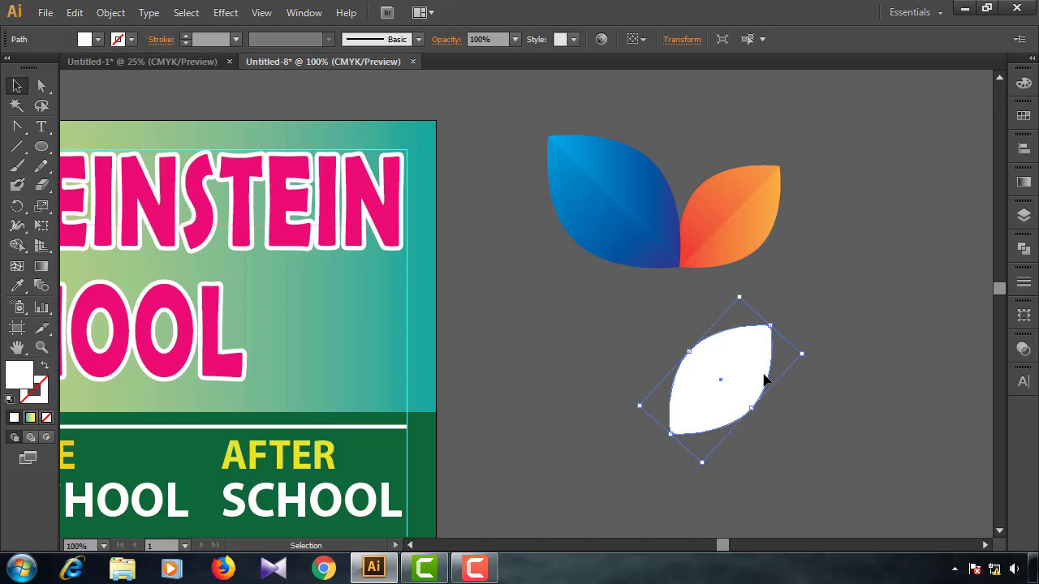
# Create a copy of the white leaf rotated 90° about its lower tip.
pyautogui.press('r')
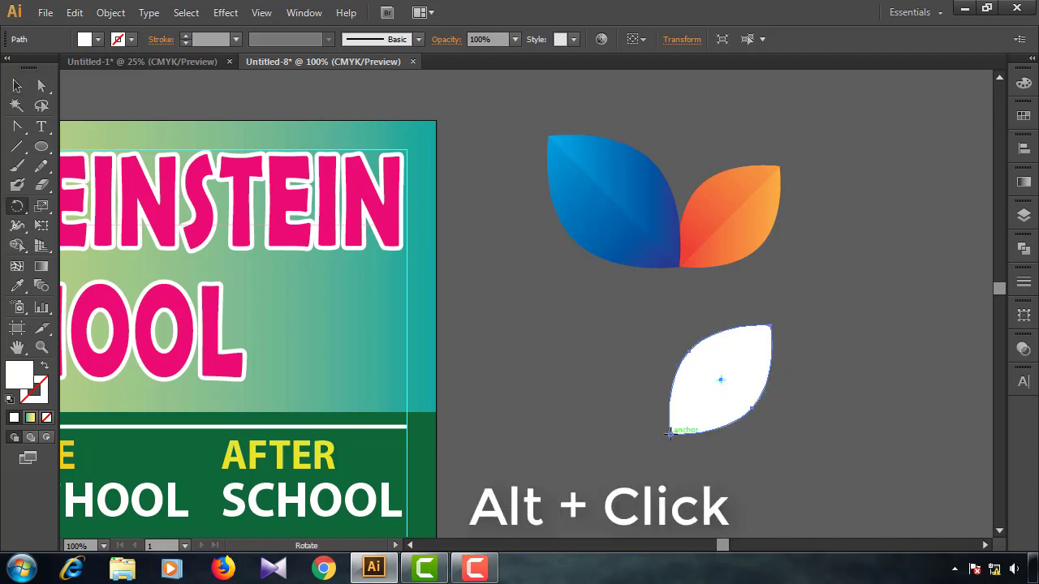
pyautogui.keyDown('alt'); pyautogui.click(669, 435); pyautogui.keyUp('alt')
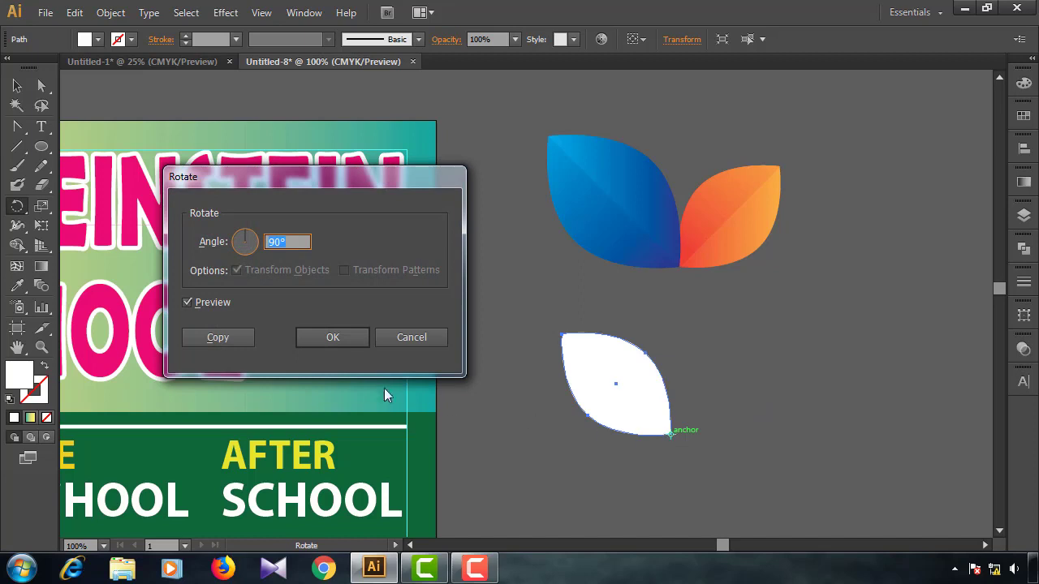
pyautogui.click(236, 344)
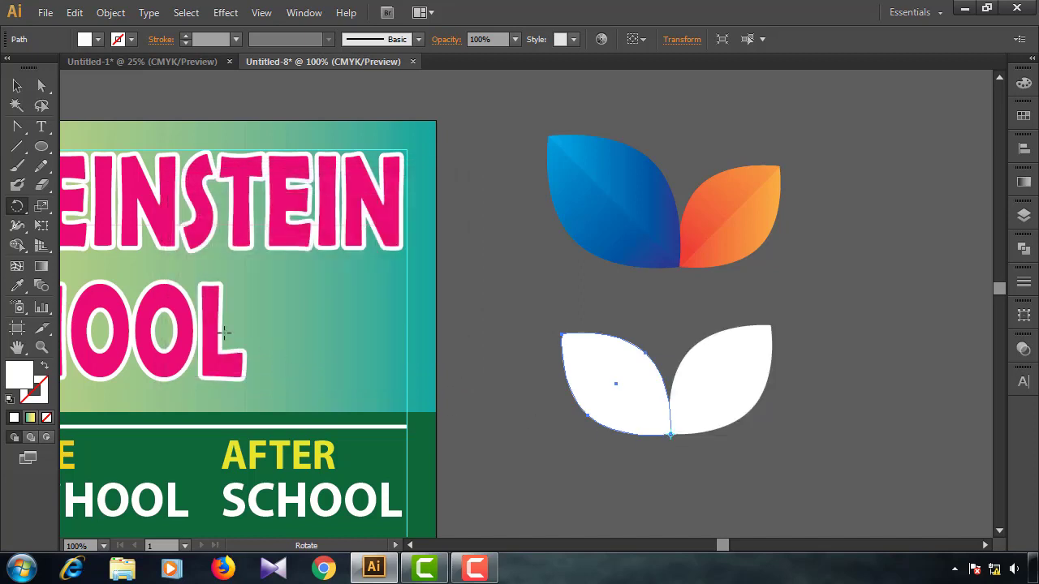
# Scale the right-hand white leaf down proportionally, keeping its lower tip at the point shared with the other leaf.
pyautogui.press('v')
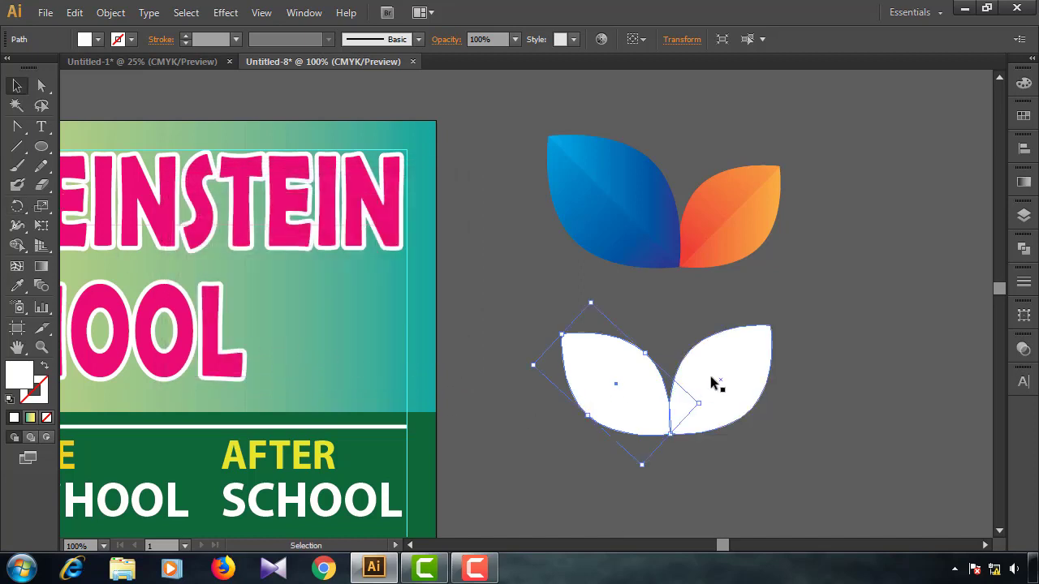
pyautogui.moveTo(770, 325); pyautogui.dragTo(745, 356)
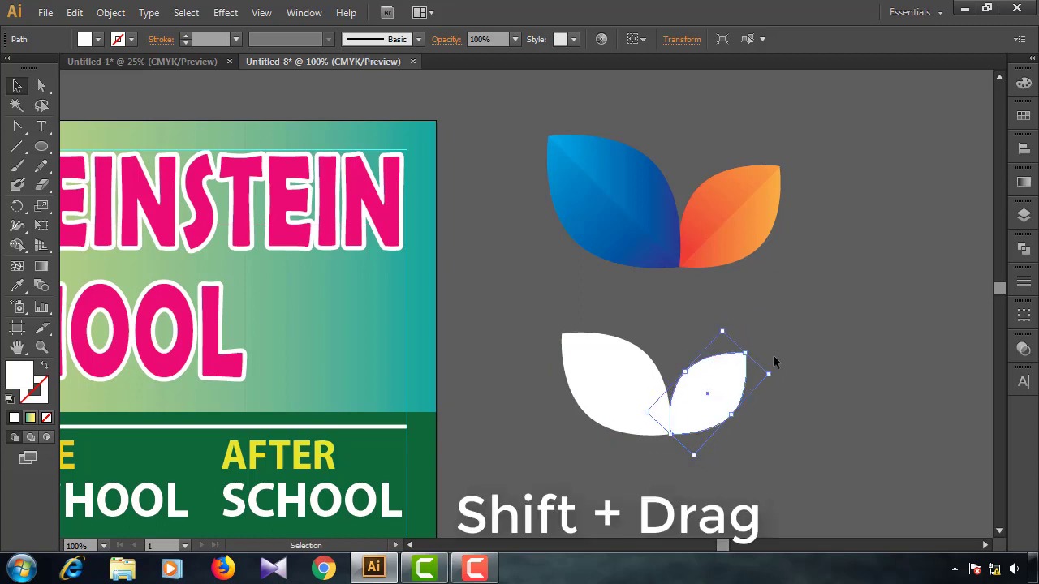
pyautogui.click(772, 365)
# Duplicate both white leaves in place and hide the duplicates.
pyautogui.click(710, 394)
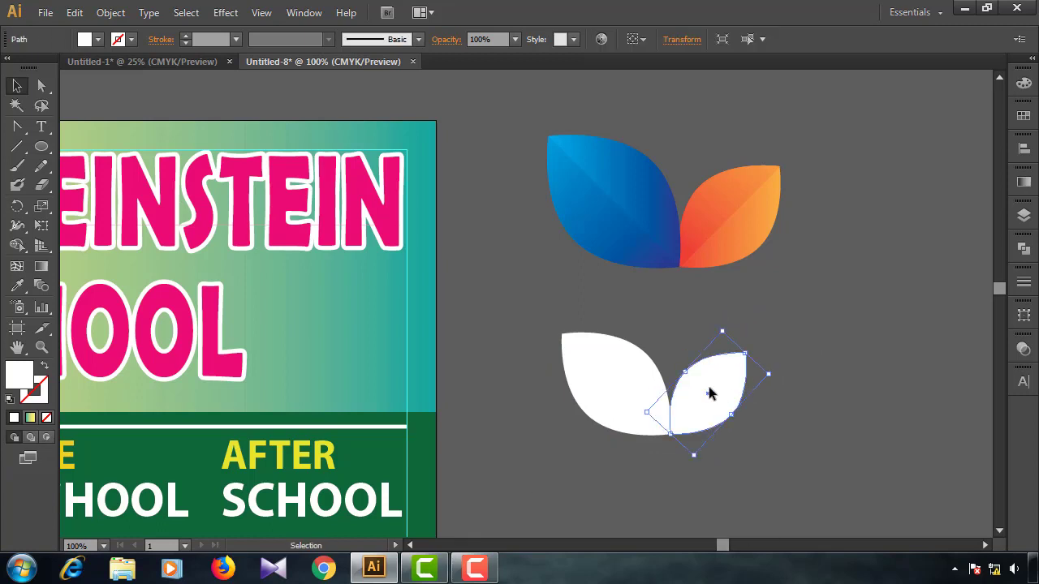
pyautogui.keyDown('shift'); pyautogui.click(649, 406); pyautogui.keyUp('shift')
pyautogui.hotkey('ctrl', 'c')
pyautogui.hotkey('ctrl', 'f')
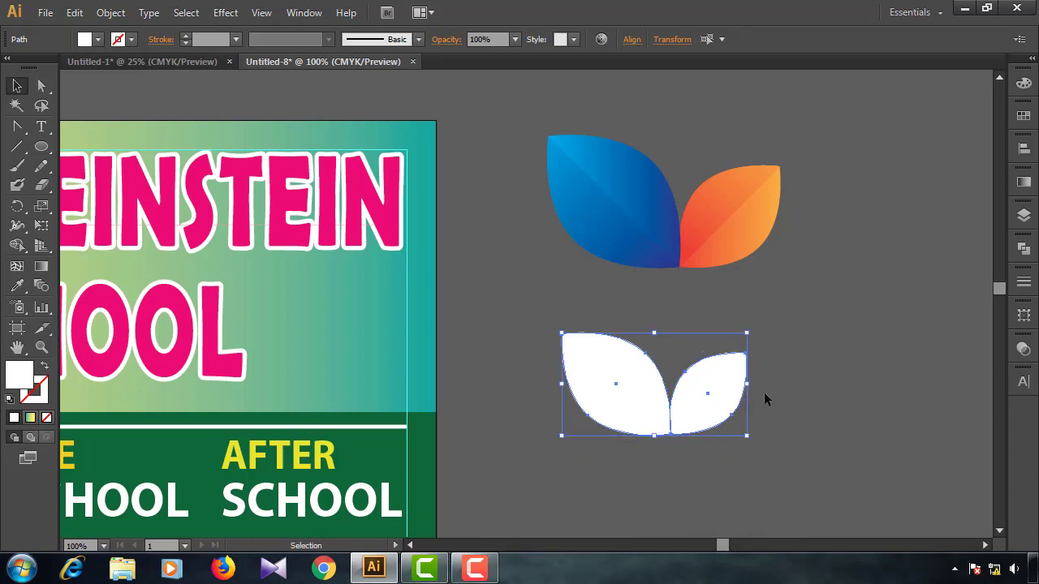
pyautogui.hotkey('ctrl', '3')
# Draw a straight line through each white leaf from its upper tip to slightly beyond the shared lower tip.
pyautogui.click(707, 397)
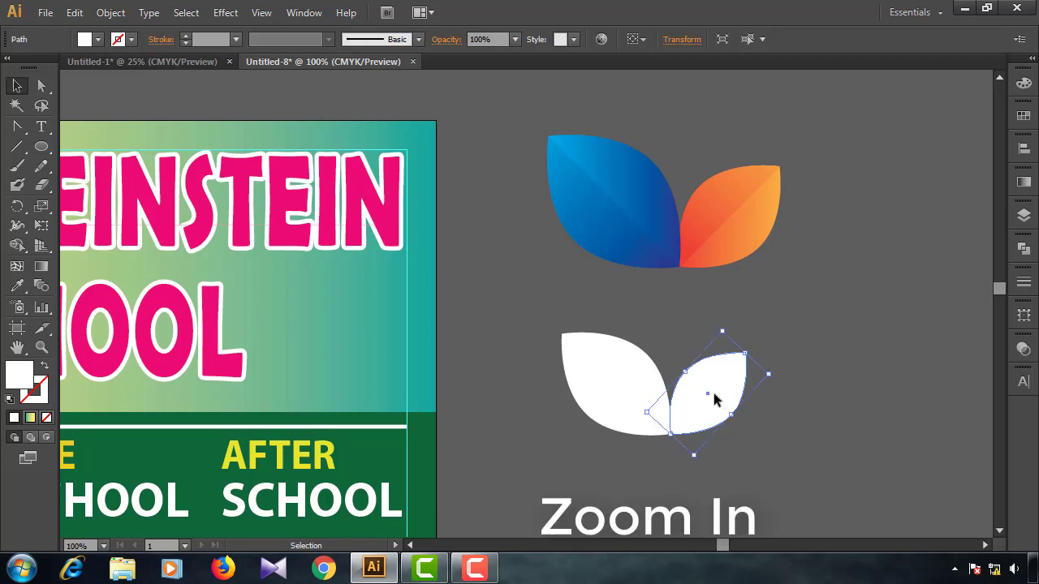
pyautogui.scroll(1, 714, 398)
pyautogui.click(841, 373)
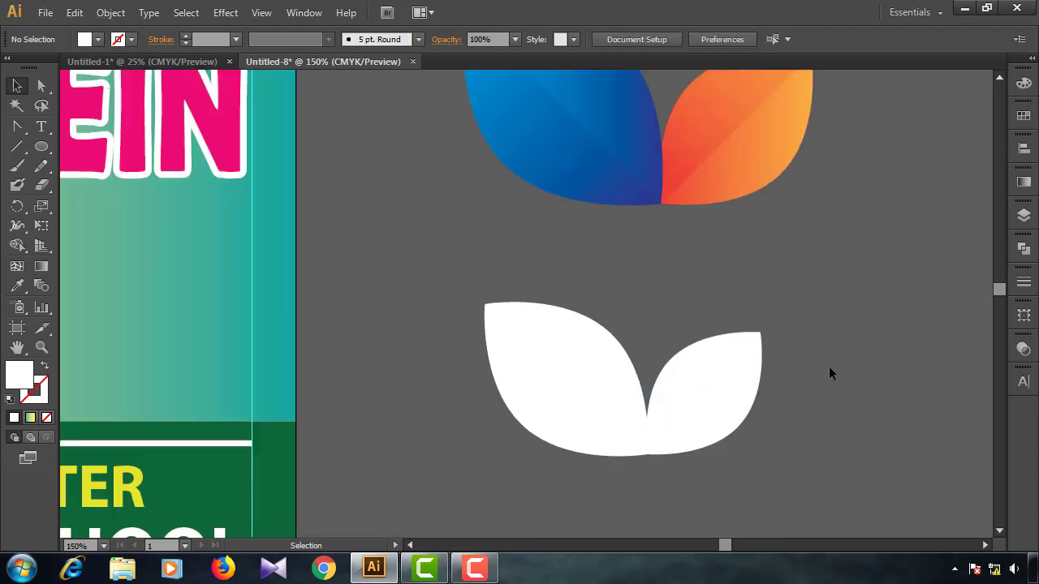
pyautogui.press('\\')
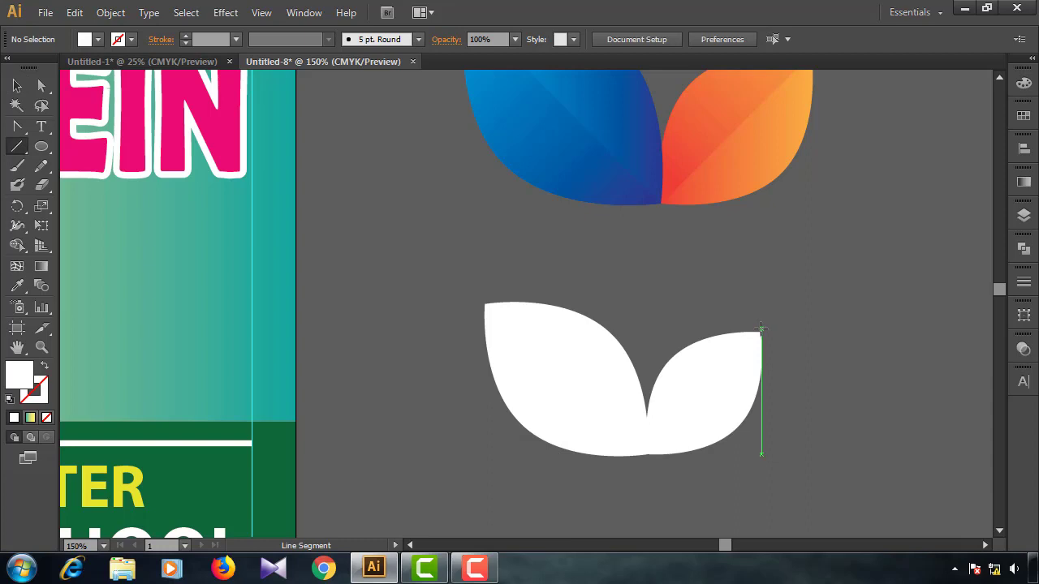
pyautogui.moveTo(760, 332); pyautogui.dragTo(623, 479)
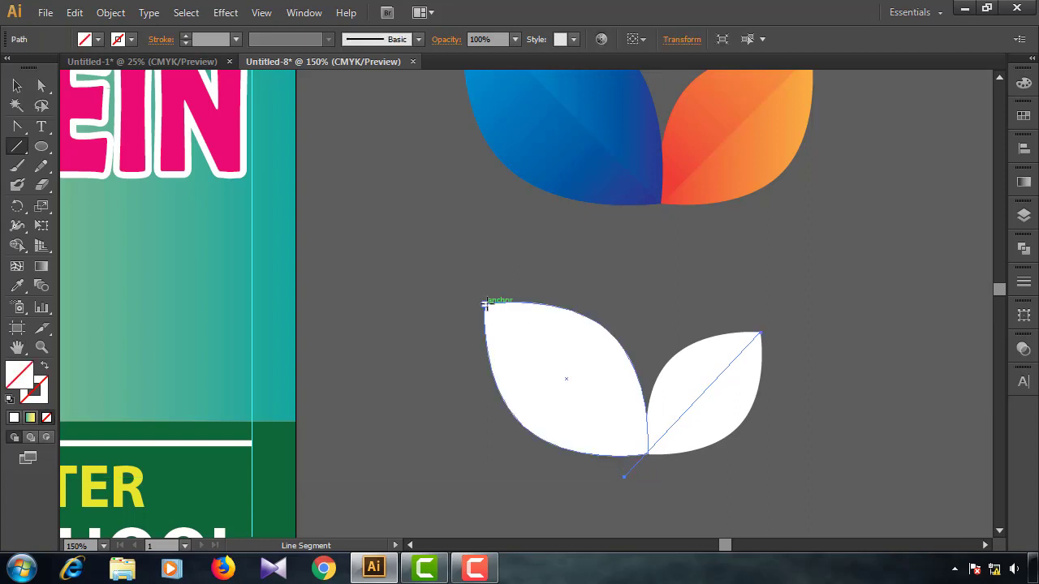
pyautogui.moveTo(484, 303); pyautogui.dragTo(661, 467)
pyautogui.moveTo(661, 467); pyautogui.dragTo(661, 467)
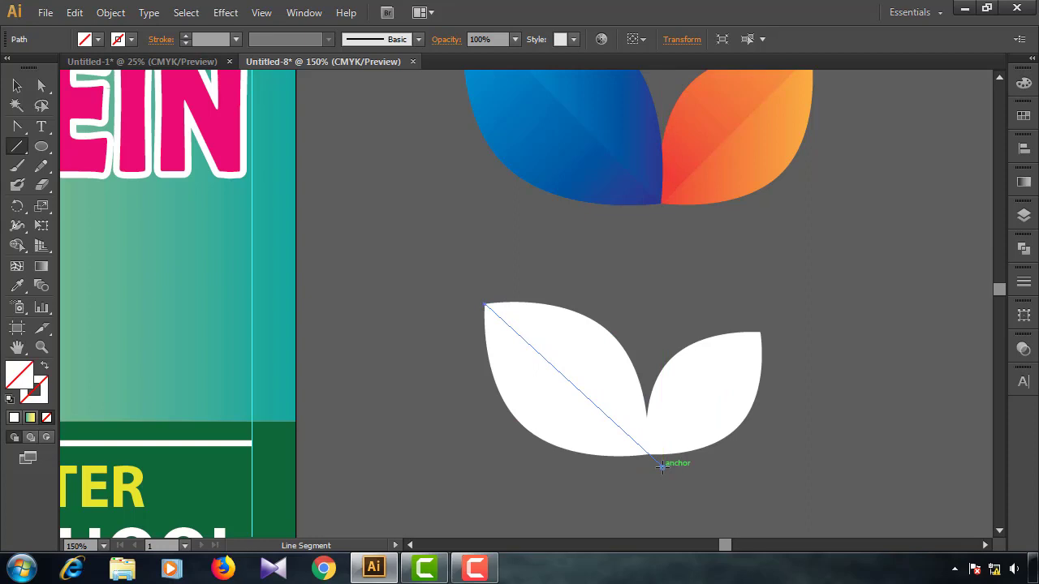
# Divide the two white leaves along both lines with Pathfinder and ungroup the resulting pieces.
pyautogui.press('v')
pyautogui.click(799, 321)
pyautogui.moveTo(798, 326); pyautogui.dragTo(525, 485)
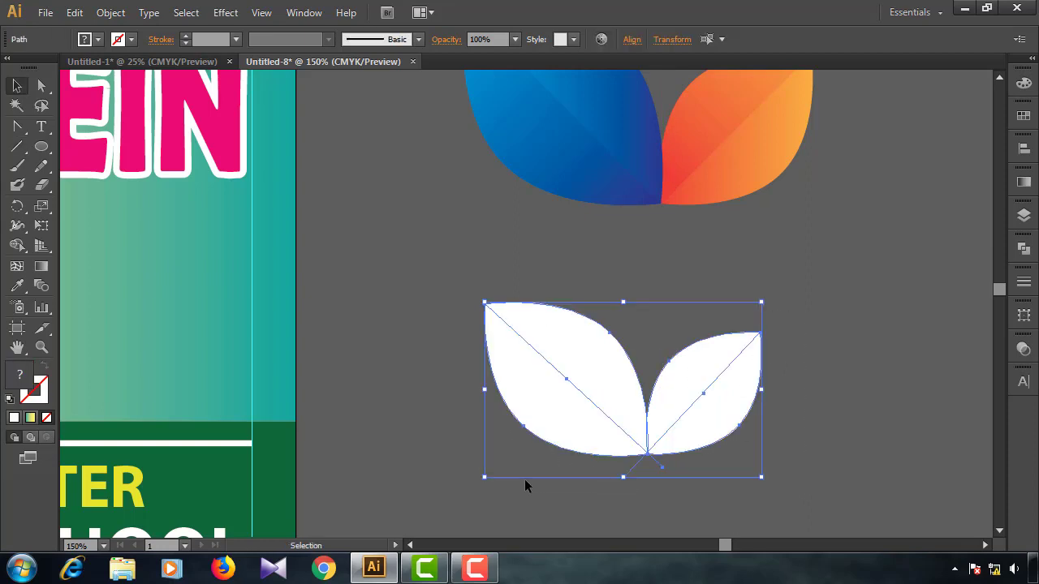
pyautogui.click(1023, 249)
pyautogui.click(835, 317)
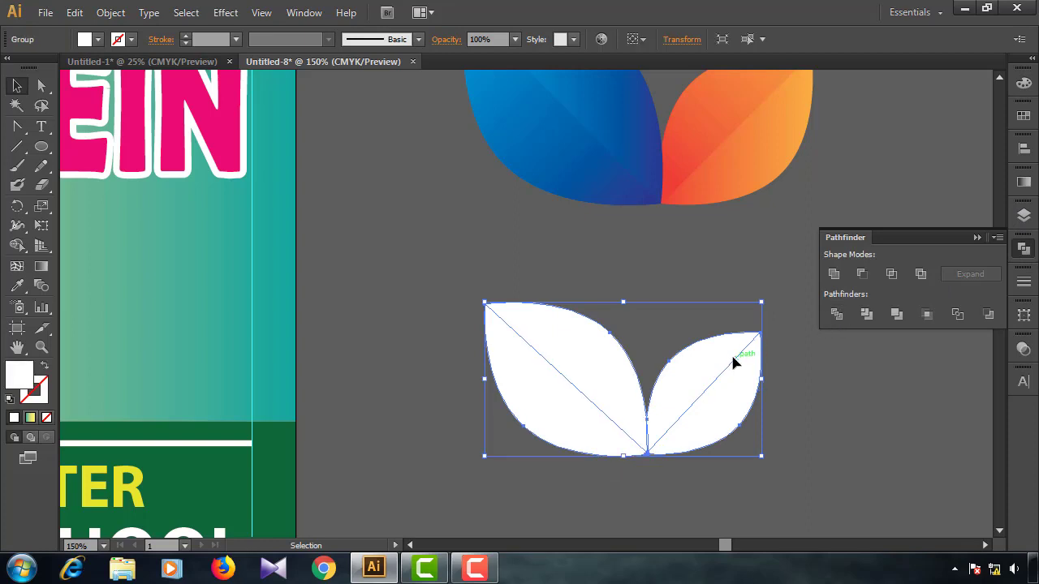
pyautogui.rightClick(734, 357)
pyautogui.click(773, 456)
pyautogui.click(795, 464)
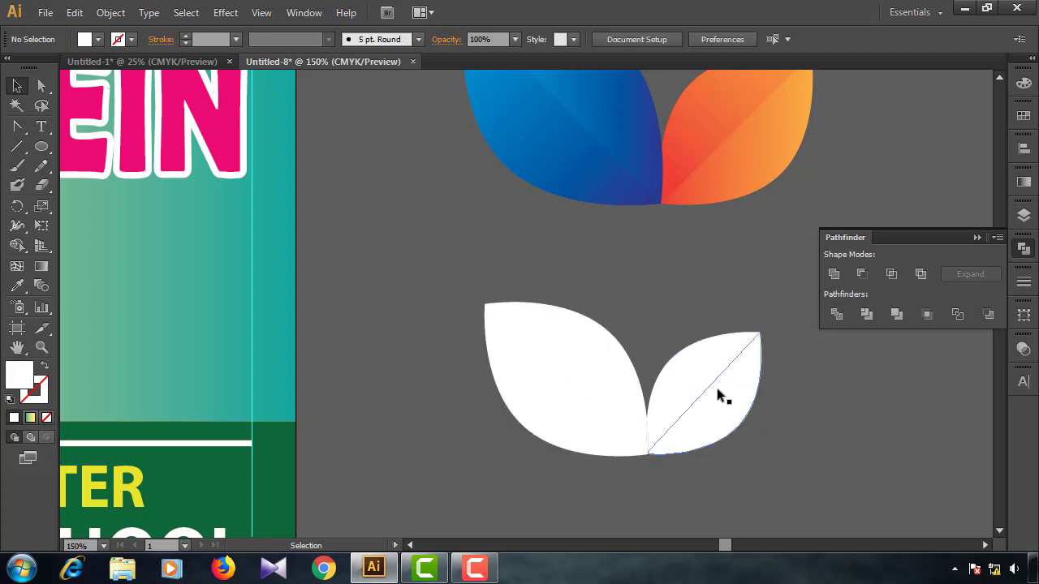
# Delete the large leaf's upper half and the small leaf's lower half, and show the hidden full leaves again.
pyautogui.click(566, 348)
pyautogui.keyDown('shift'); pyautogui.click(735, 401); pyautogui.keyUp('shift')
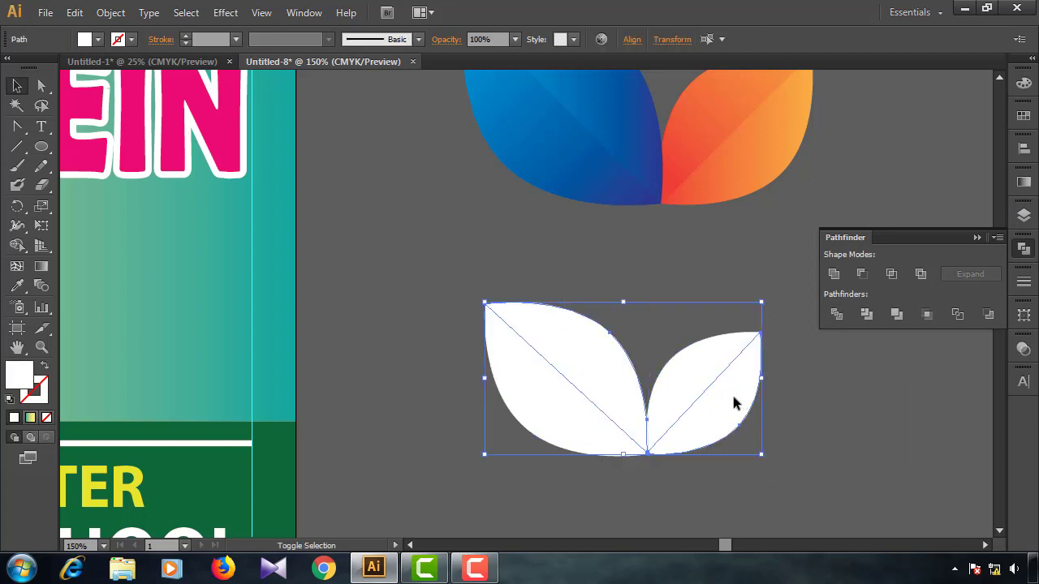
pyautogui.press('Delete')
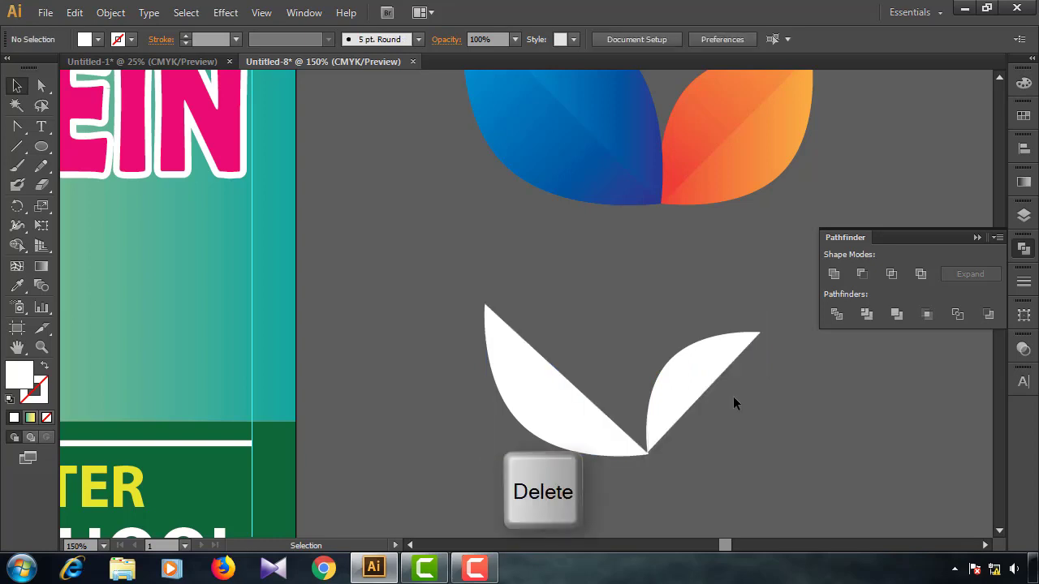
pyautogui.hotkey('ctrl', 'alt', '3')
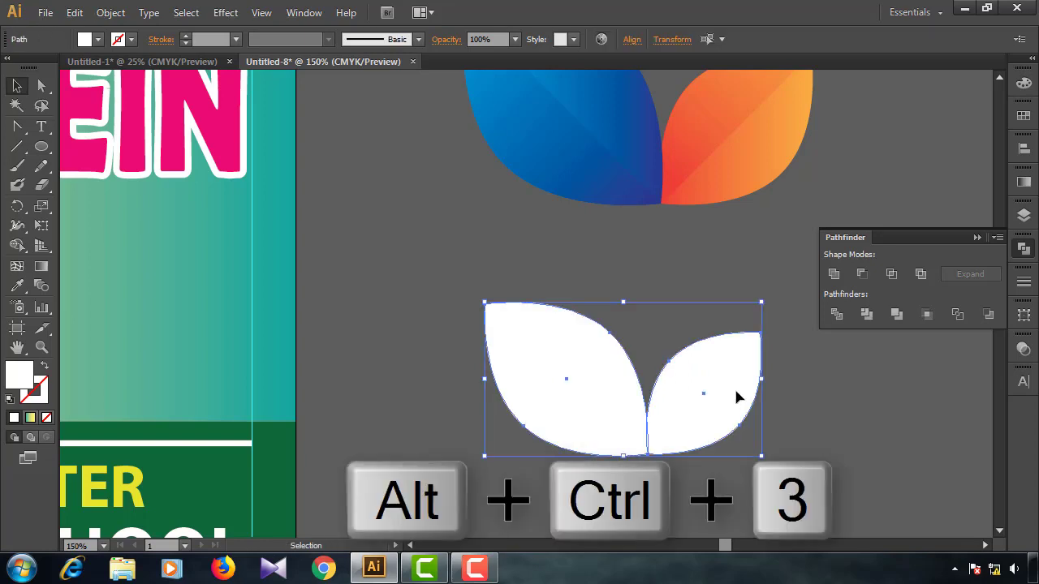
# Ungroup the original pair of gradient leaves into separate blue and orange leaves.
pyautogui.rightClick(749, 178)
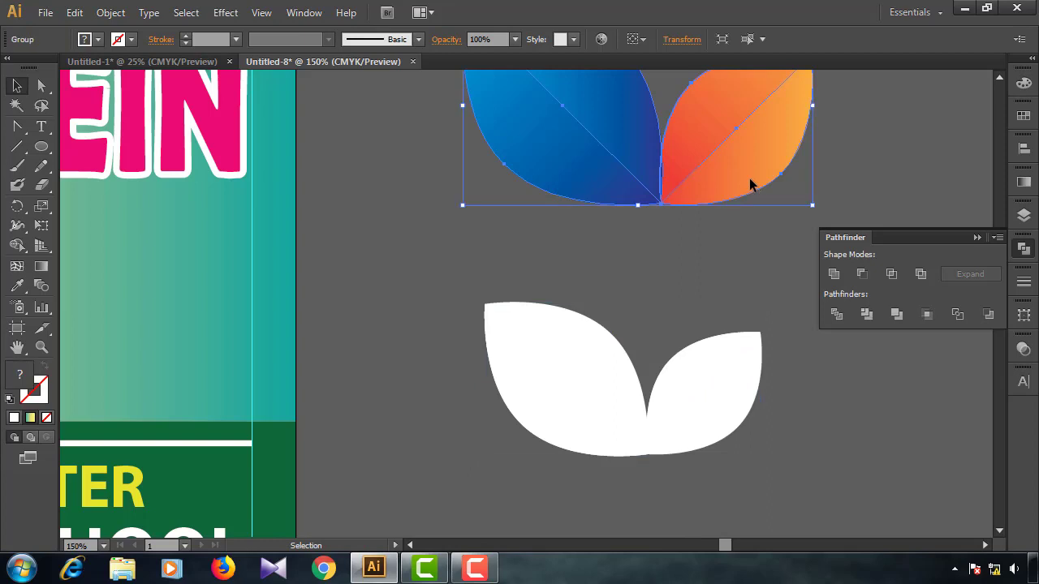
pyautogui.click(781, 273)
pyautogui.click(770, 197)
pyautogui.click(775, 179)
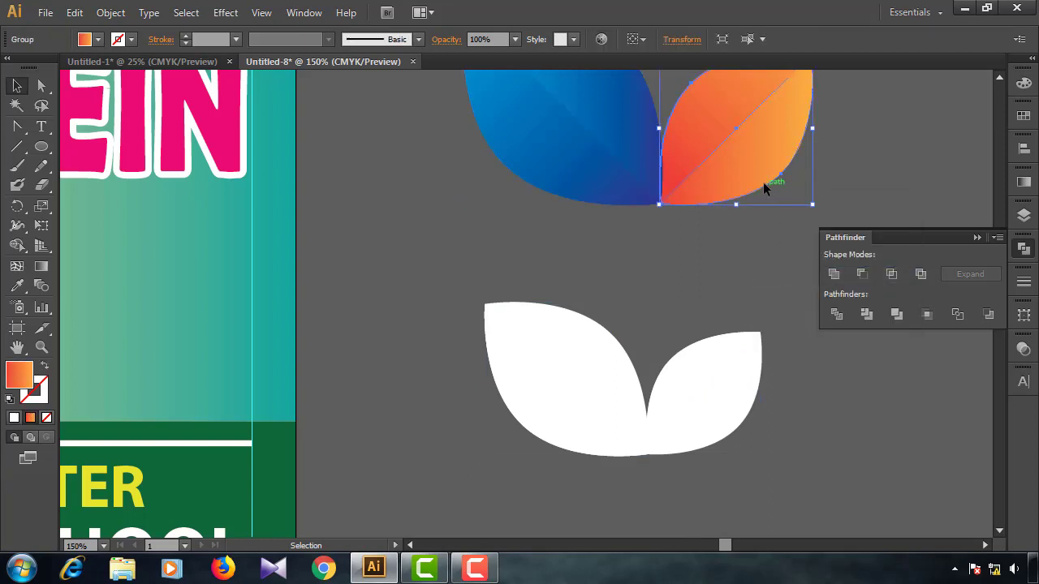
# Fill the small white leaf and its upper half with the orange gradients sampled from the matching parts of the original orange leaf.
pyautogui.click(749, 381)
pyautogui.press('i')
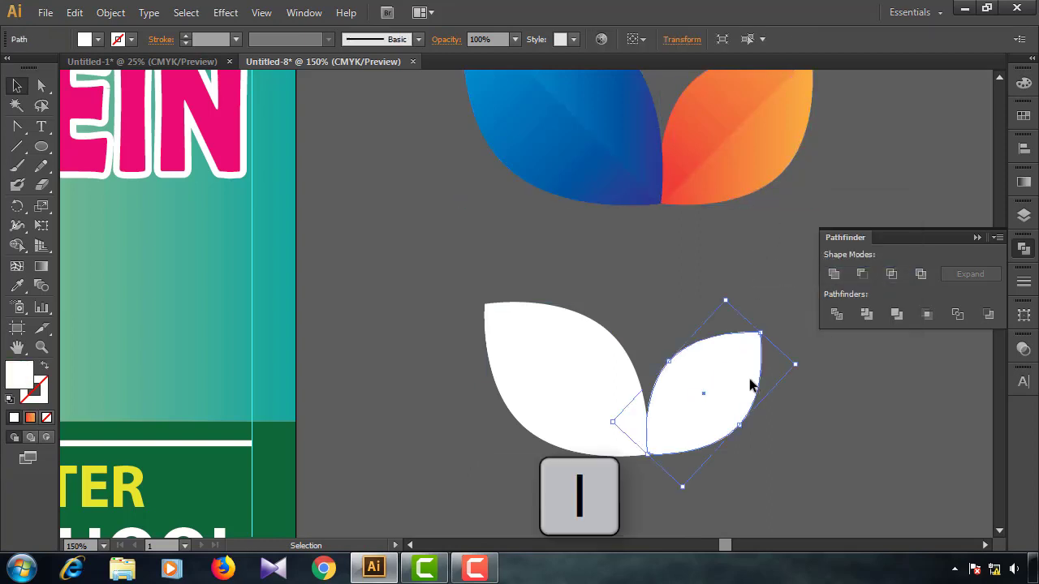
pyautogui.click(758, 178)
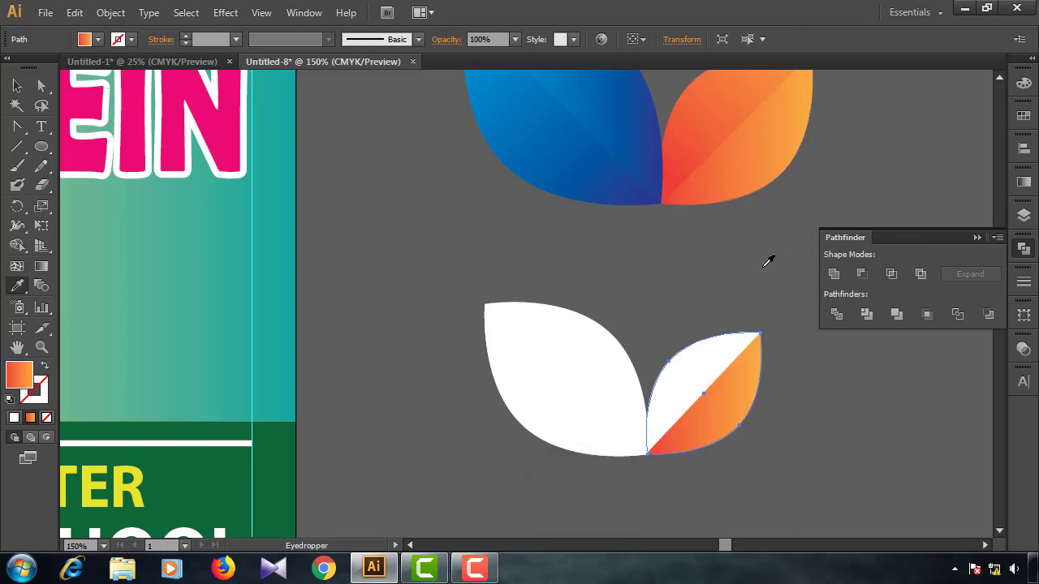
pyautogui.press('v')
pyautogui.click(716, 366)
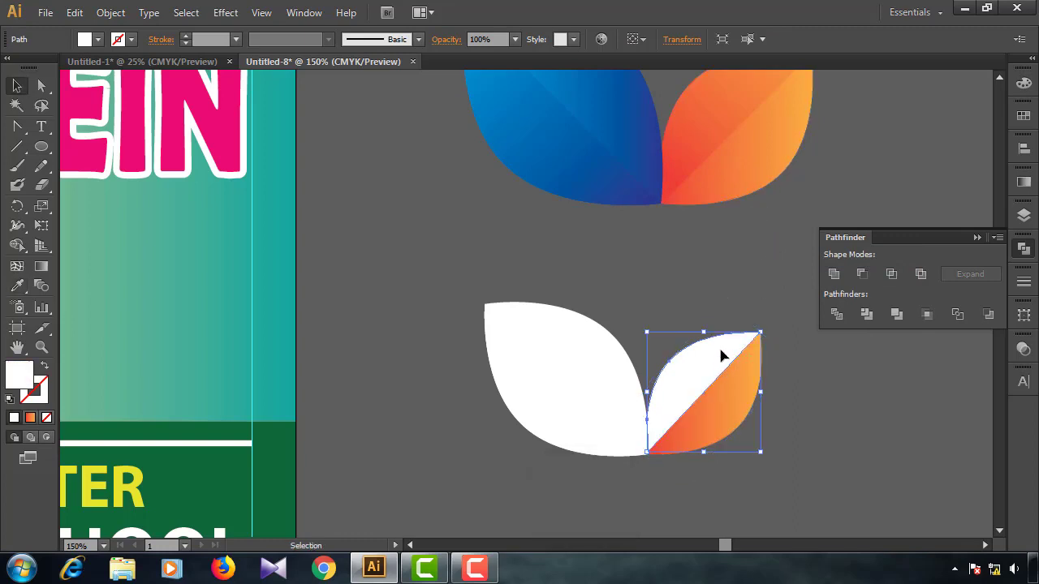
pyautogui.press('i')
pyautogui.click(706, 129)
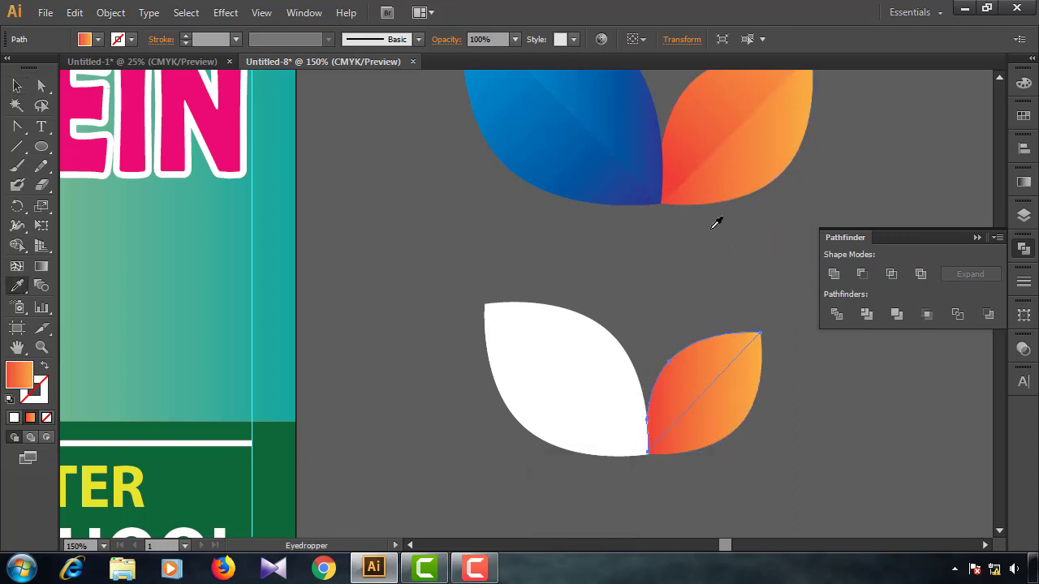
pyautogui.press('v')
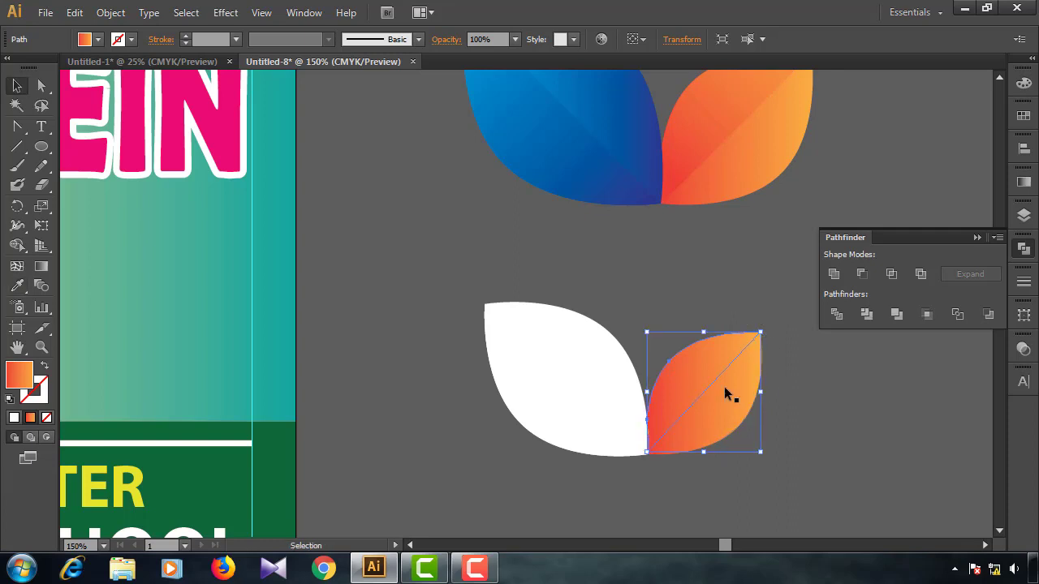
# Ungroup the original blue leaf into its separate parts.
pyautogui.click(602, 366)
pyautogui.click(610, 166)
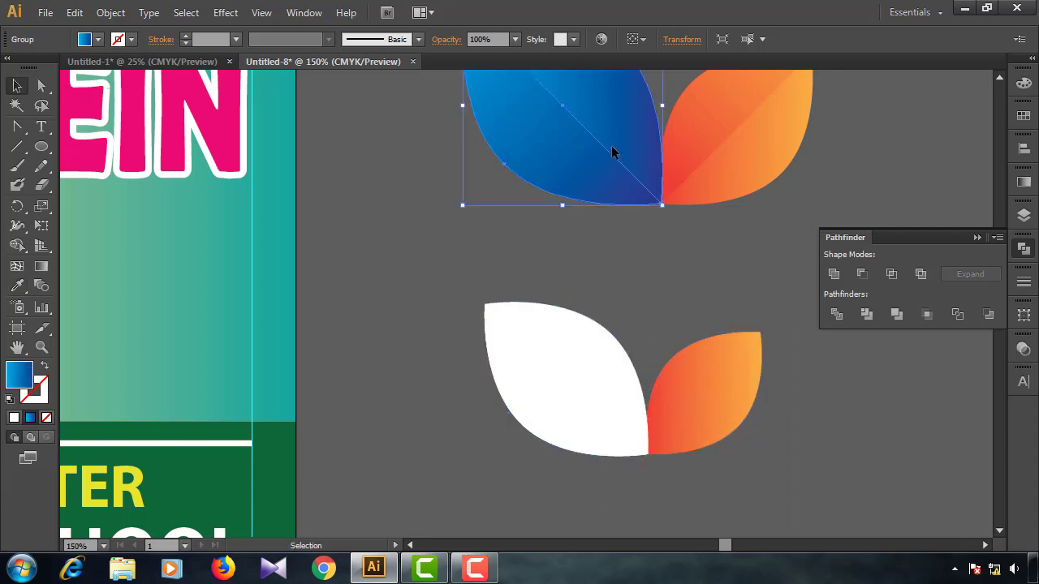
pyautogui.rightClick(611, 148)
pyautogui.click(644, 244)
pyautogui.click(643, 244)
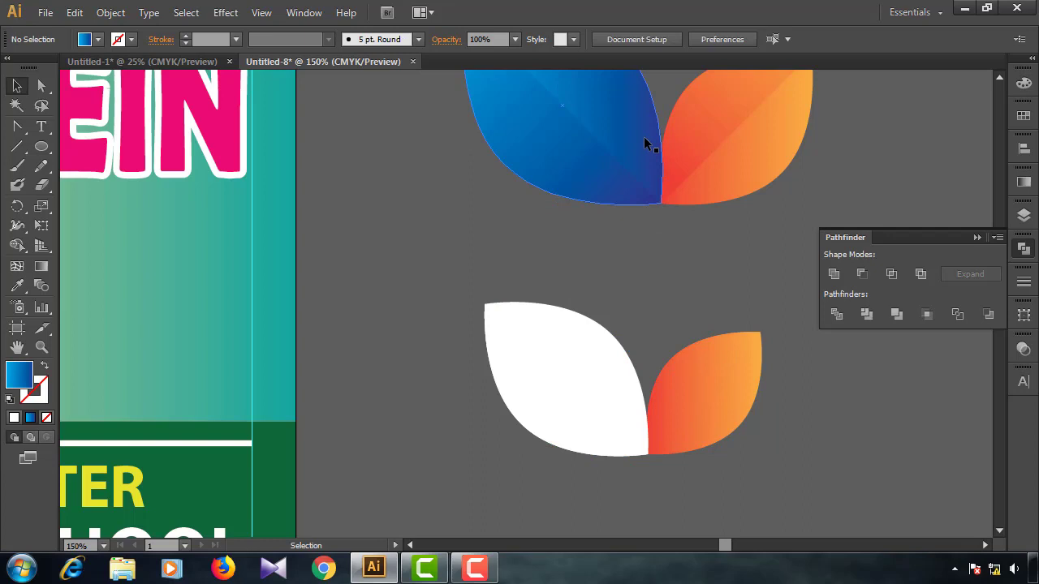
# Fill the large white leaf and its lower half with the blue gradients sampled from the matching parts of the original blue leaf.
pyautogui.click(607, 373)
pyautogui.press('i')
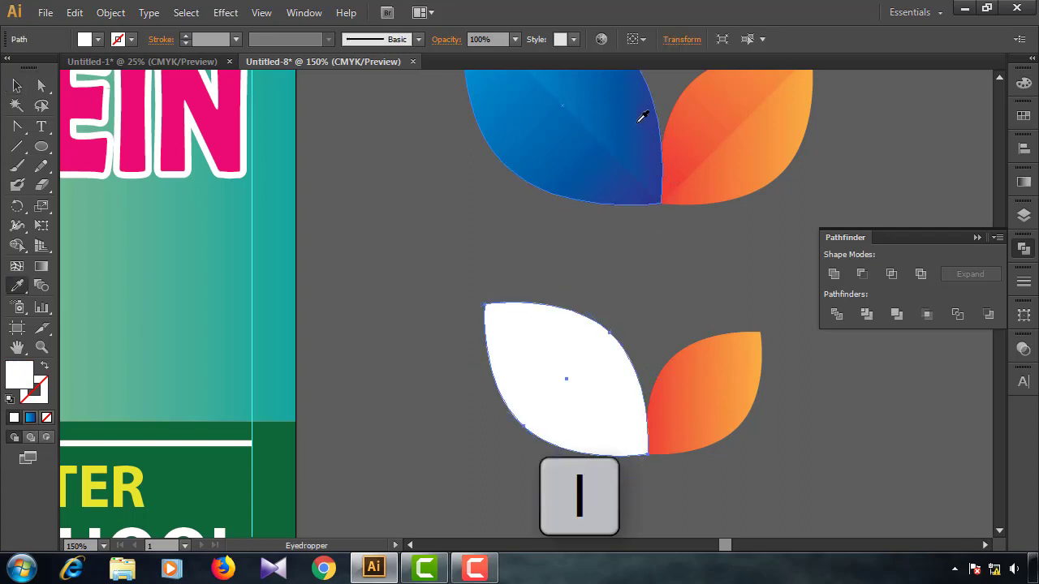
pyautogui.click(642, 116)
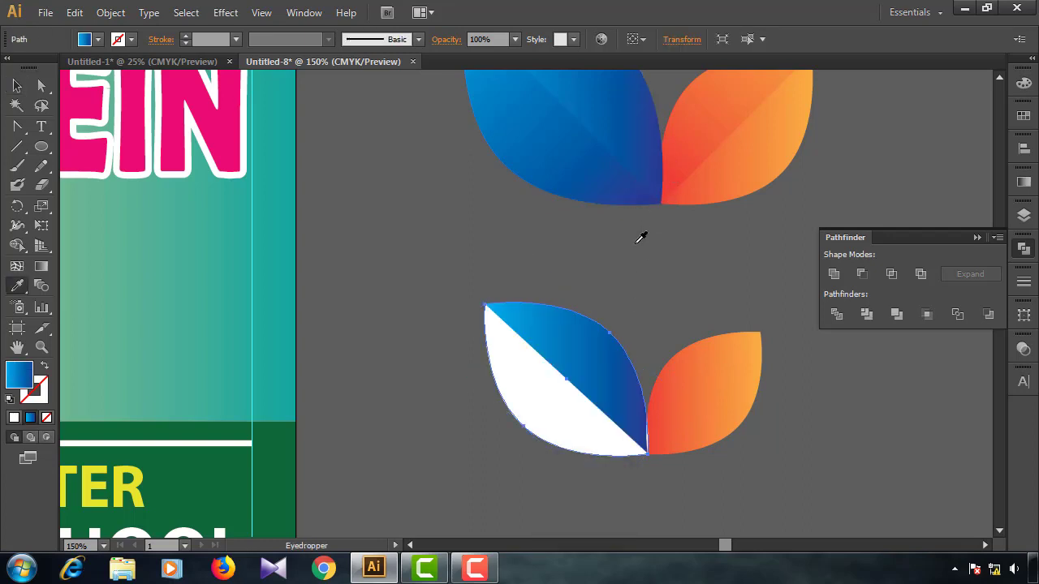
pyautogui.press('v')
pyautogui.click(569, 418)
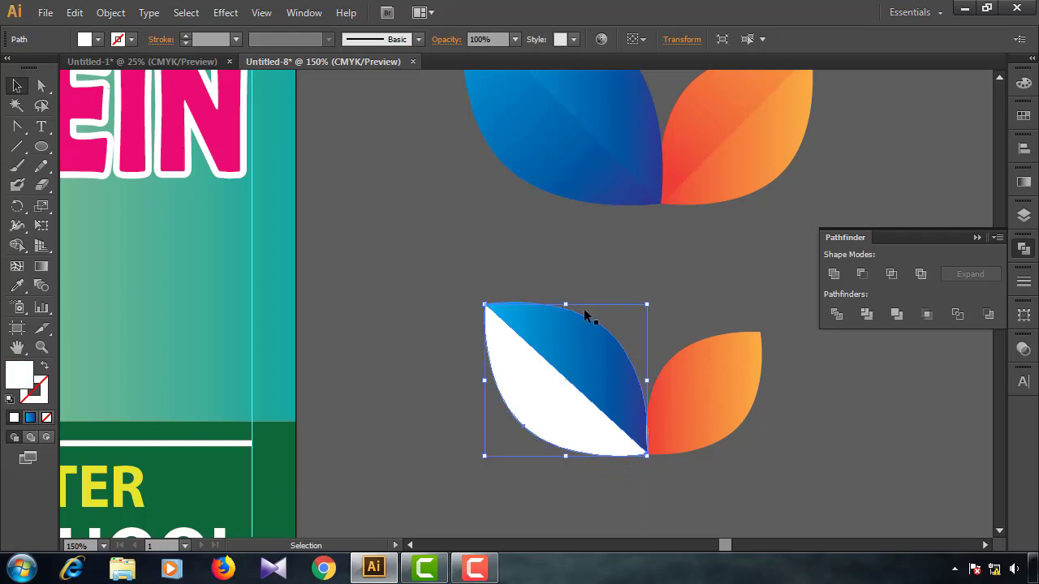
pyautogui.press('i')
pyautogui.click(580, 162)
pyautogui.press('v')
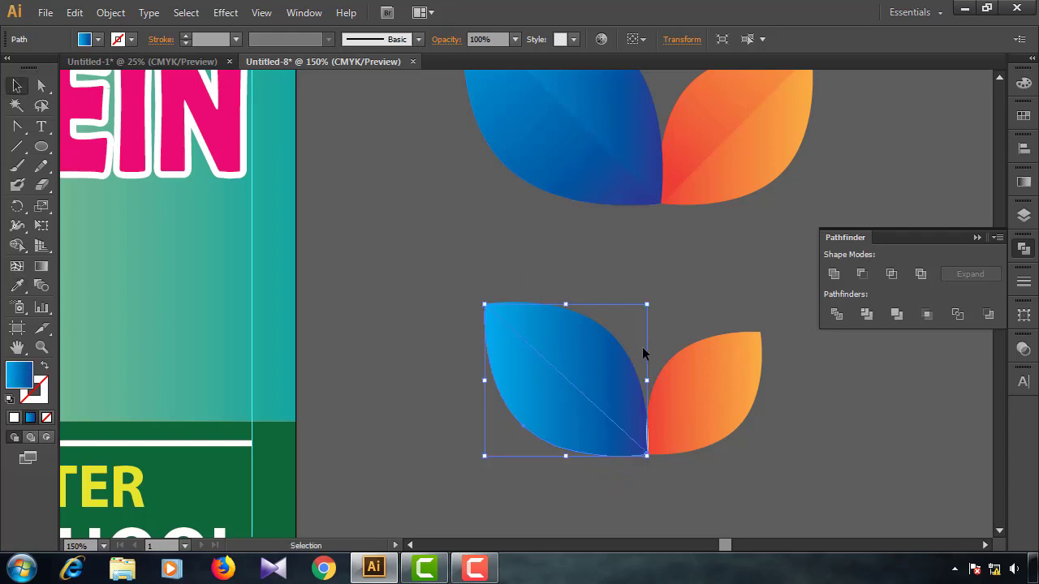
pyautogui.click(707, 326)
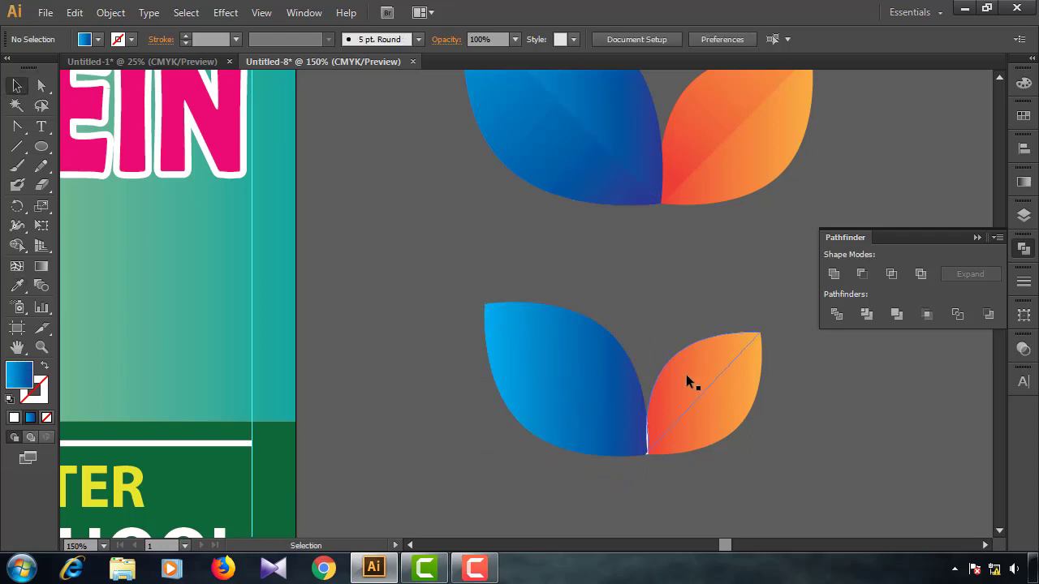
# Remove the thin white sliver between the two new leaves near their shared base and select the full blue leaf.
pyautogui.click(647, 442)
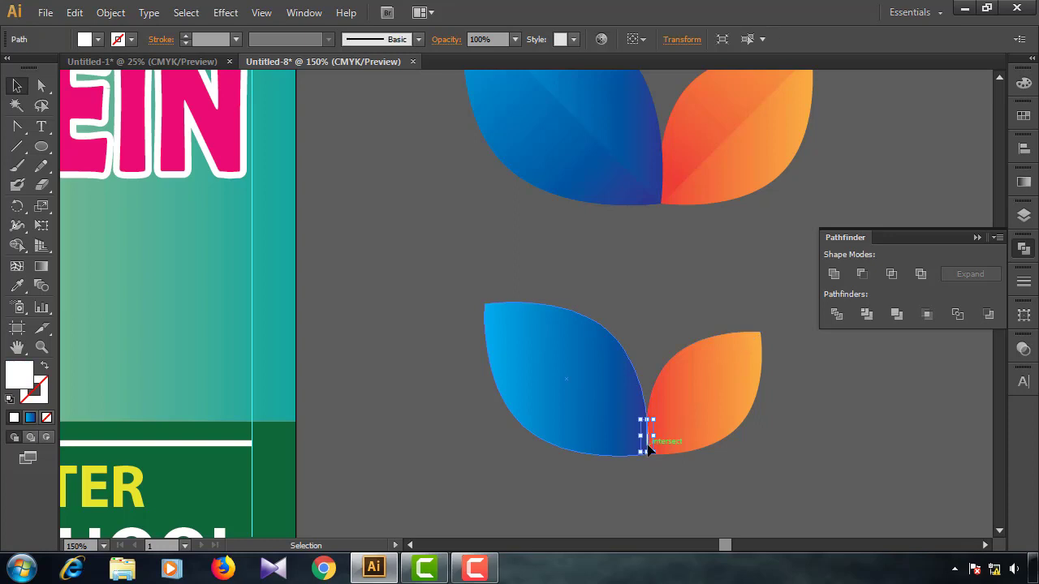
pyautogui.click(657, 476)
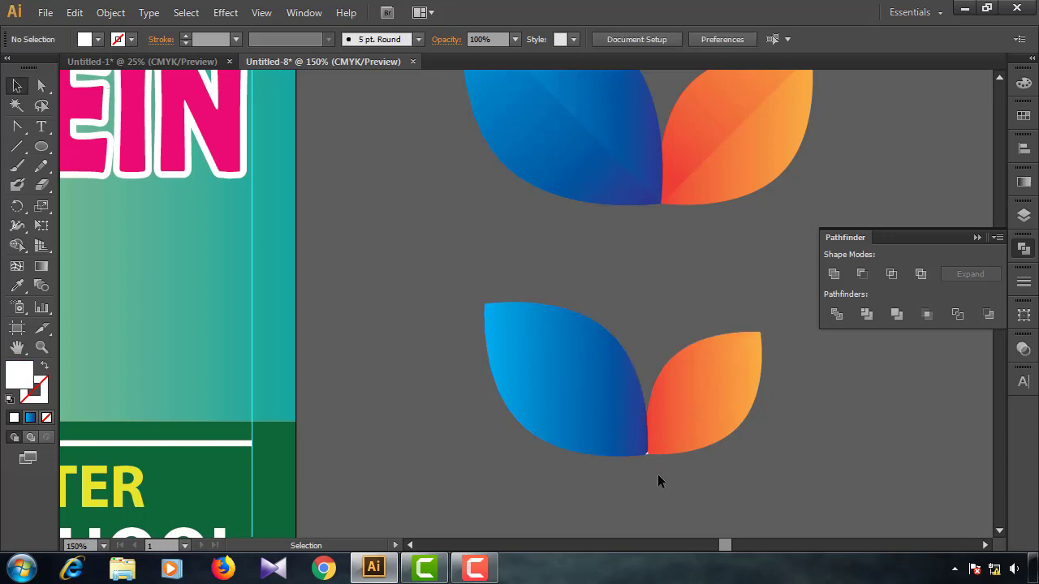
pyautogui.click(587, 389)
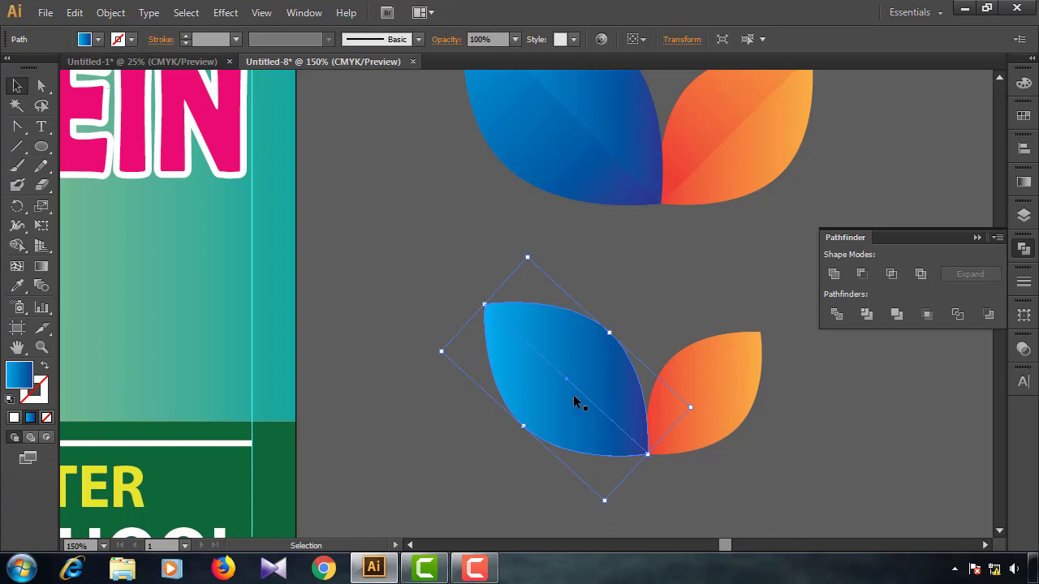
# Redirect the blue gradient on the lower half of the new large leaf so it runs diagonally from beyond the tip towards the base.
pyautogui.click(574, 394)
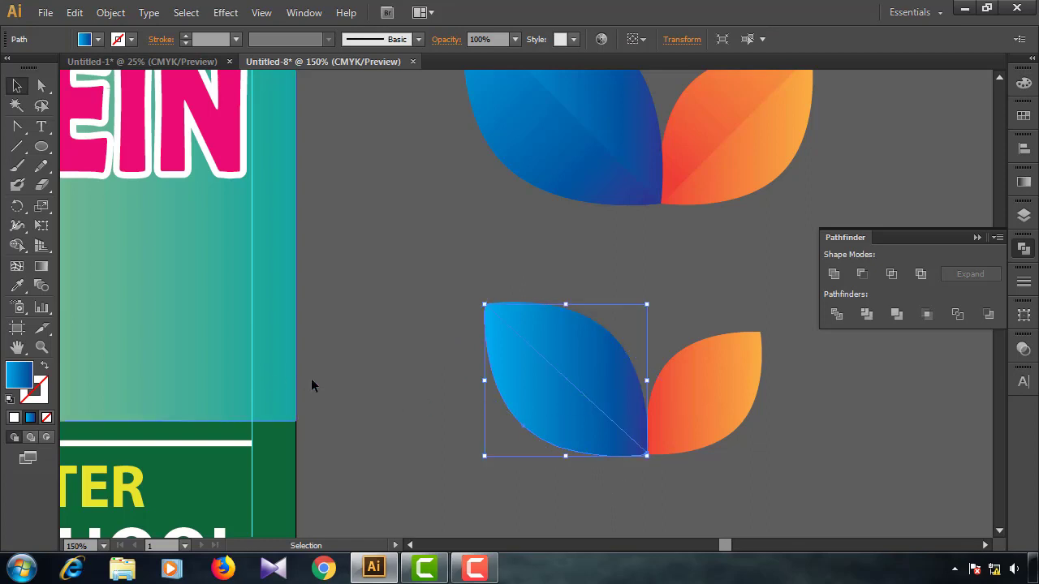
pyautogui.press('g')
pyautogui.moveTo(454, 283)
pyautogui.mouseDown()
pyautogui.moveTo(596, 436)
pyautogui.moveTo(621, 447)
pyautogui.mouseUp()
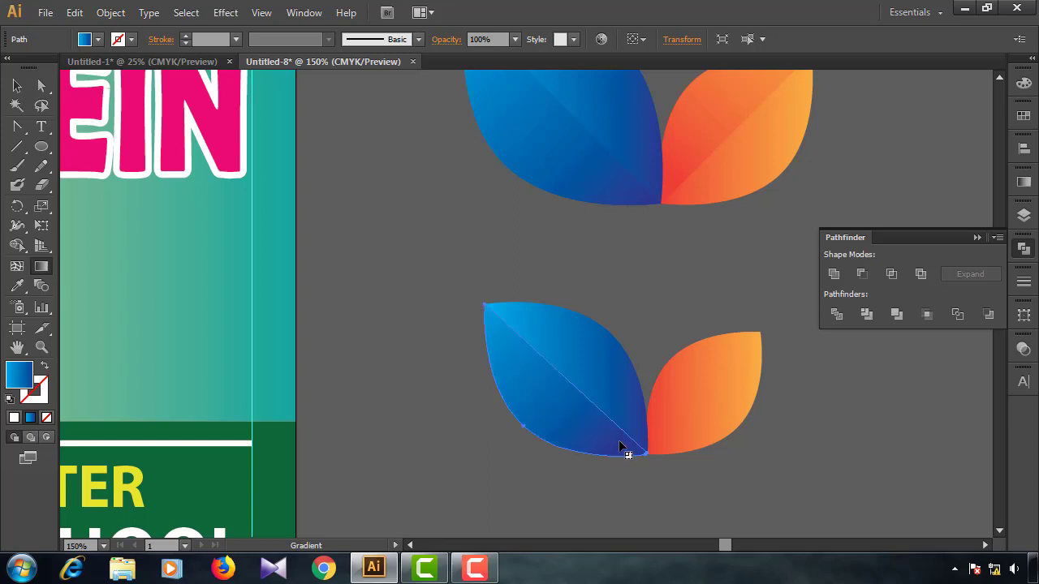
pyautogui.press('v')
# Redirect the orange gradient on the upper half of the new small leaf so it runs diagonally from the shared base to the tip.
pyautogui.click(711, 361)
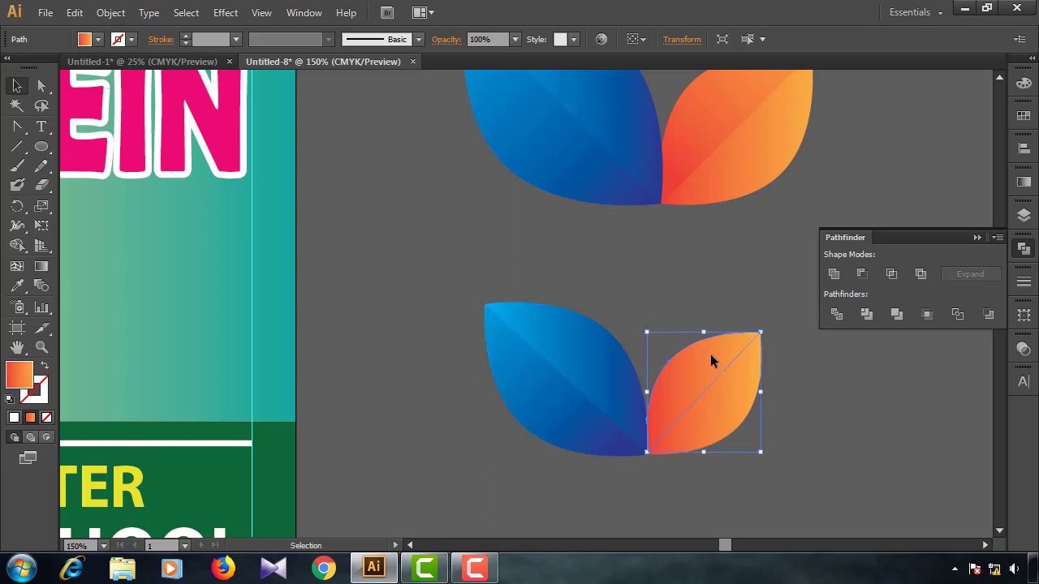
pyautogui.press('g')
pyautogui.moveTo(760, 315)
pyautogui.mouseDown()
pyautogui.moveTo(658, 433)
pyautogui.moveTo(755, 331)
pyautogui.mouseUp()
pyautogui.moveTo(620, 438); pyautogui.dragTo(761, 309)
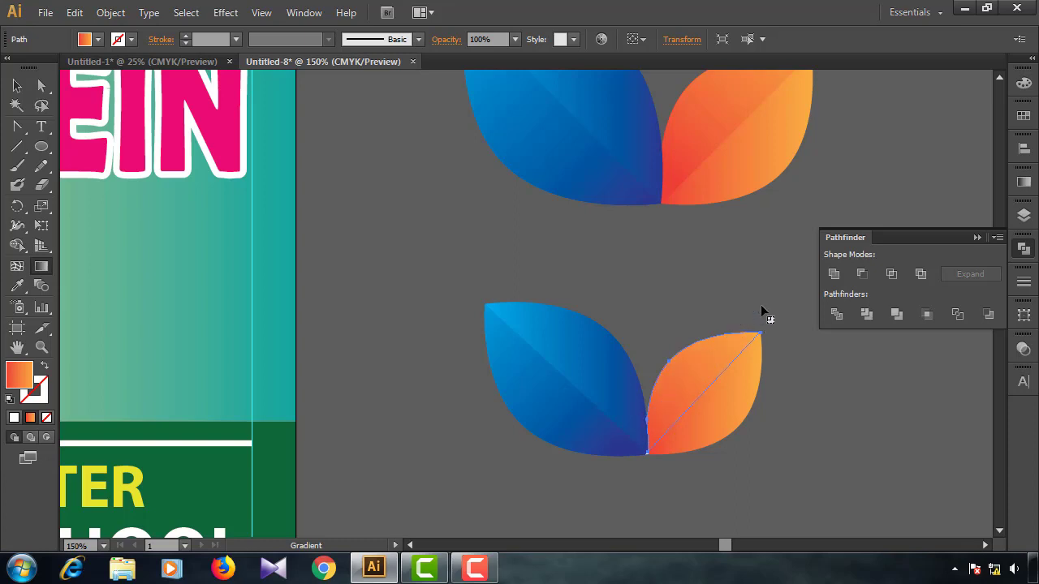
pyautogui.press('v')
pyautogui.click(761, 311)
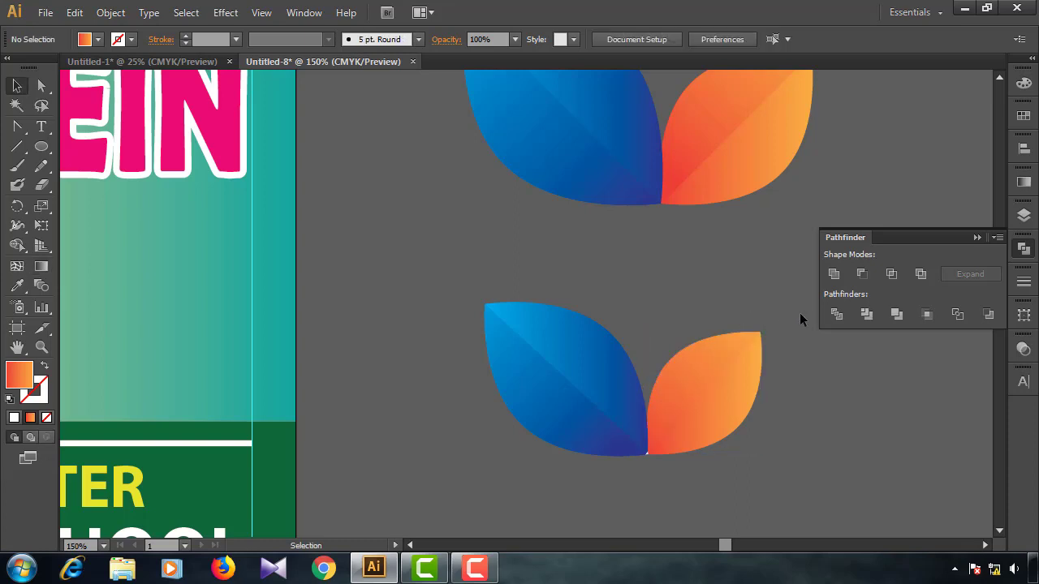
pyautogui.click(688, 363)
pyautogui.press('g')
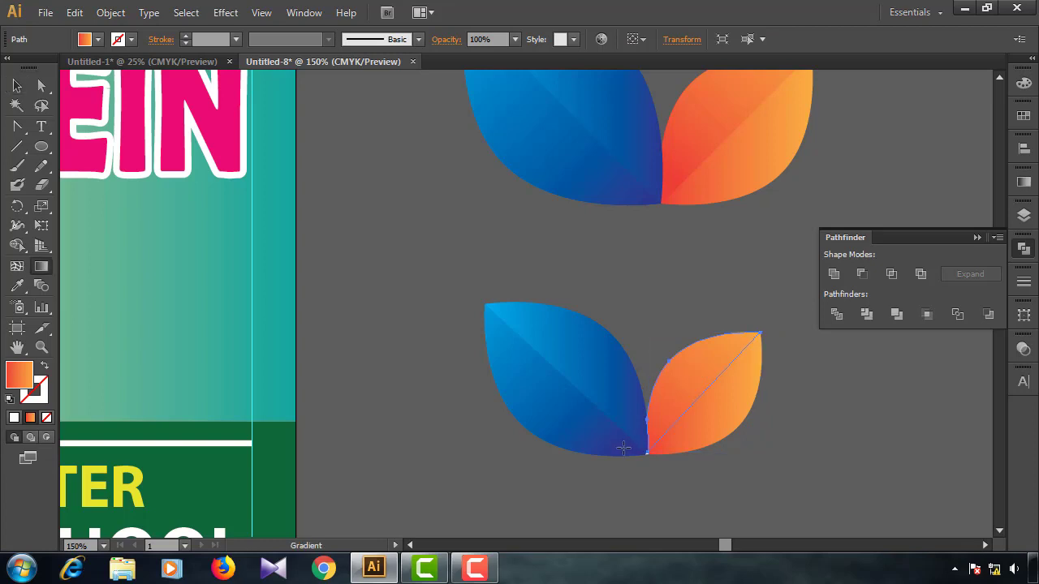
pyautogui.moveTo(638, 455); pyautogui.dragTo(761, 308)
pyautogui.moveTo(624, 438); pyautogui.dragTo(764, 287)
pyautogui.moveTo(623, 438); pyautogui.dragTo(740, 339)
pyautogui.press('v')
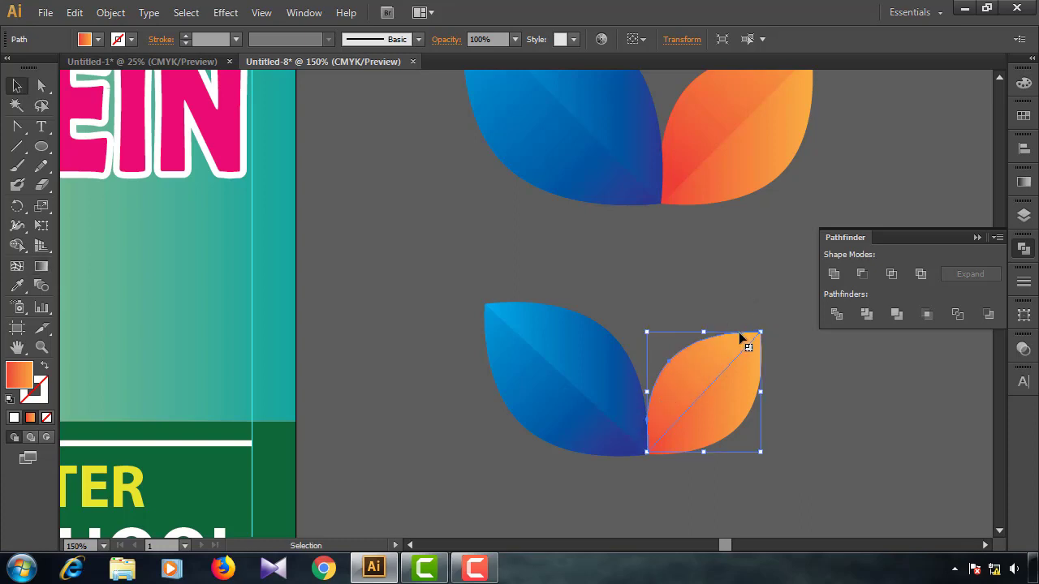
pyautogui.click(787, 337)
# Select both halves of the new orange leaf and of the new blue leaf, and view the whole poster with the Pathfinder panel closed.
pyautogui.click(687, 422)
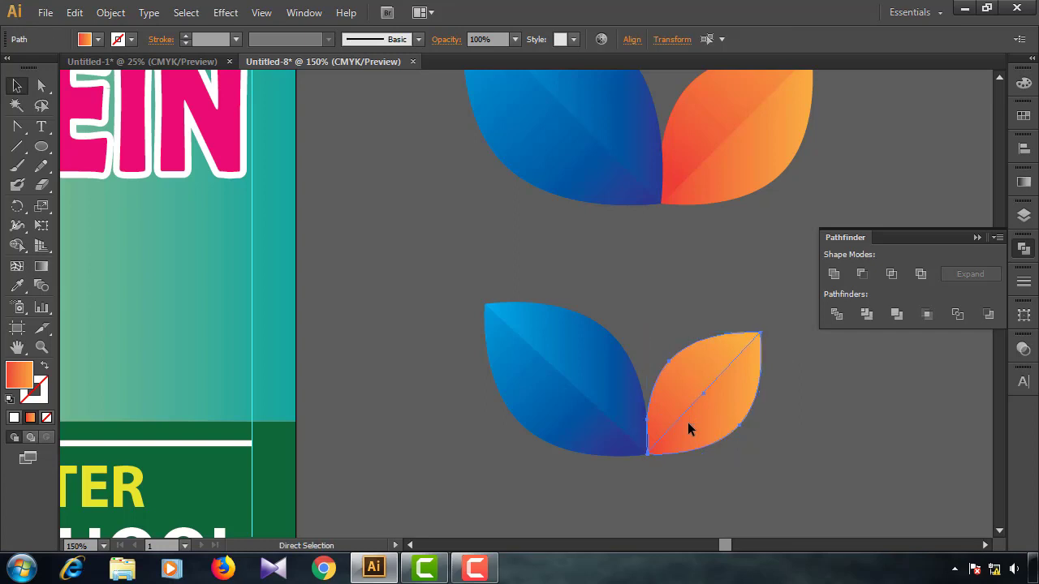
pyautogui.moveTo(583, 287); pyautogui.dragTo(529, 431)
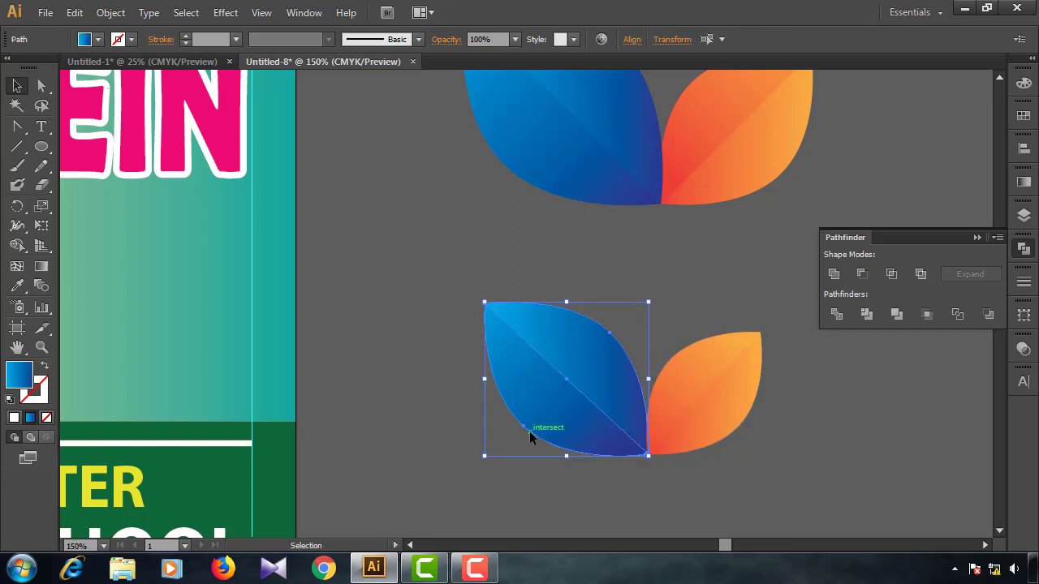
pyautogui.click(681, 473)
pyautogui.hotkey('ctrl', '-')
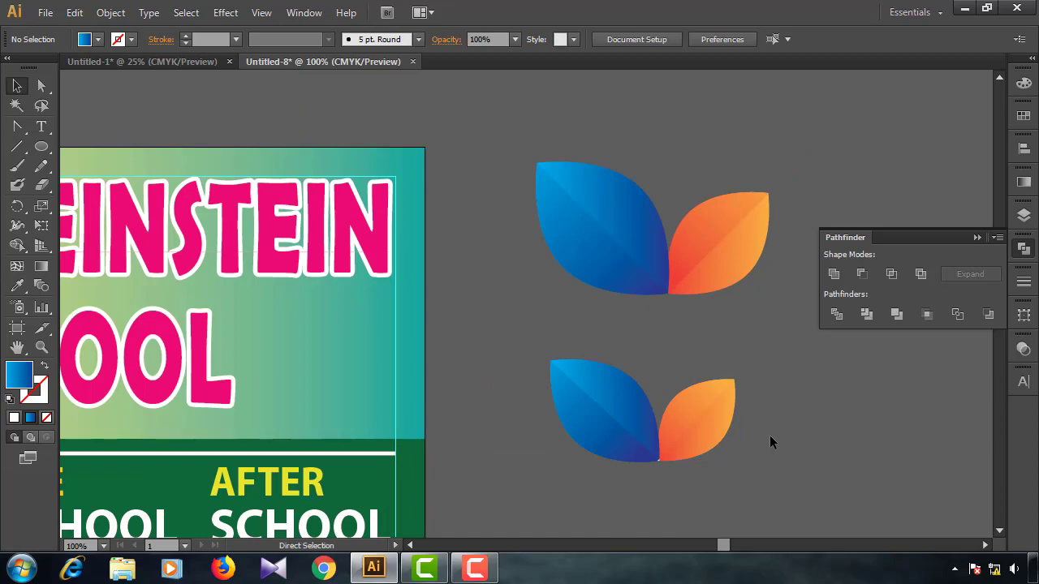
pyautogui.hotkey('ctrl', '0')
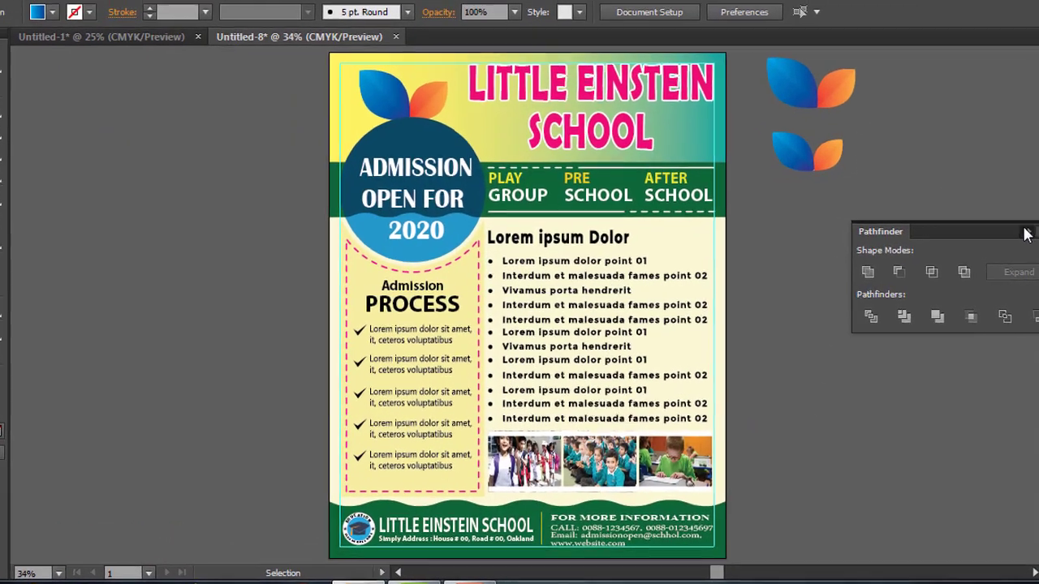
pyautogui.click(1025, 234)
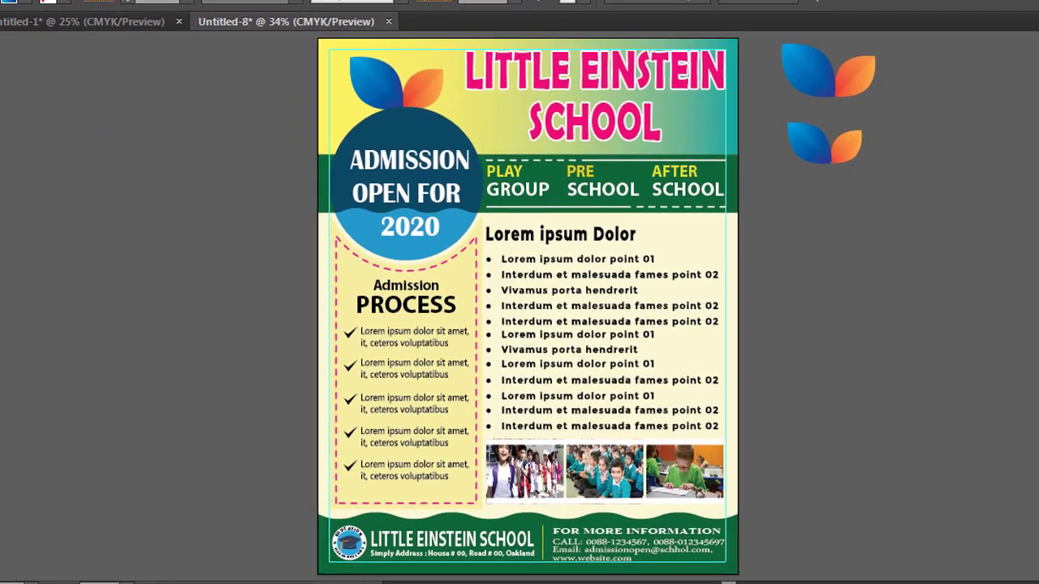